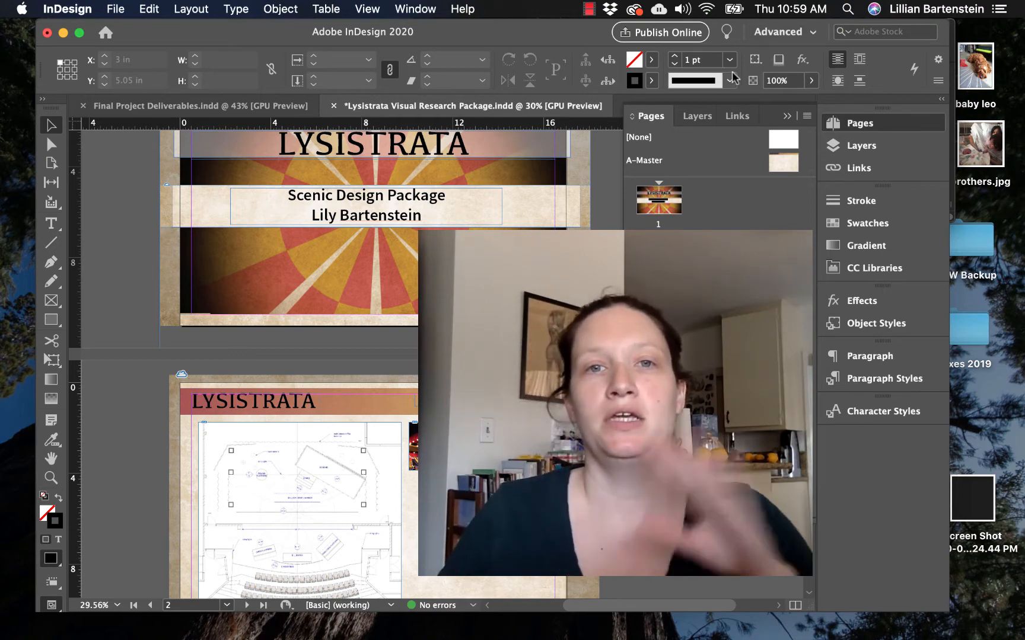
Step: Look through all the pages of the Lysistrata Visual Research Package, from the title page to the last research page and back
scroll(93, 309, "up", 1)
scroll(104, 320, "up", 5)
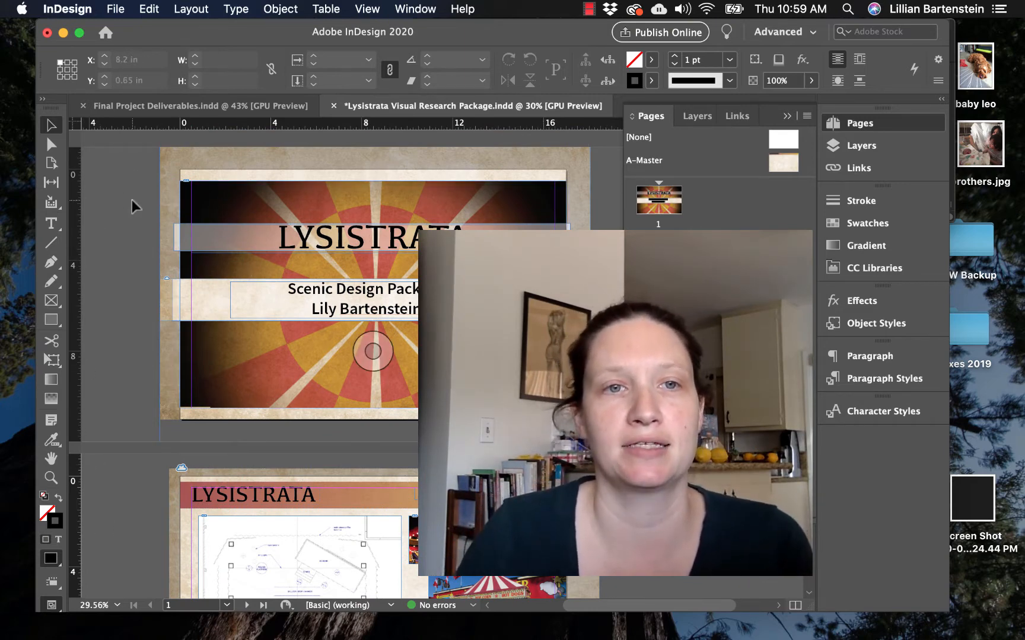
scroll(129, 464, "down", 15)
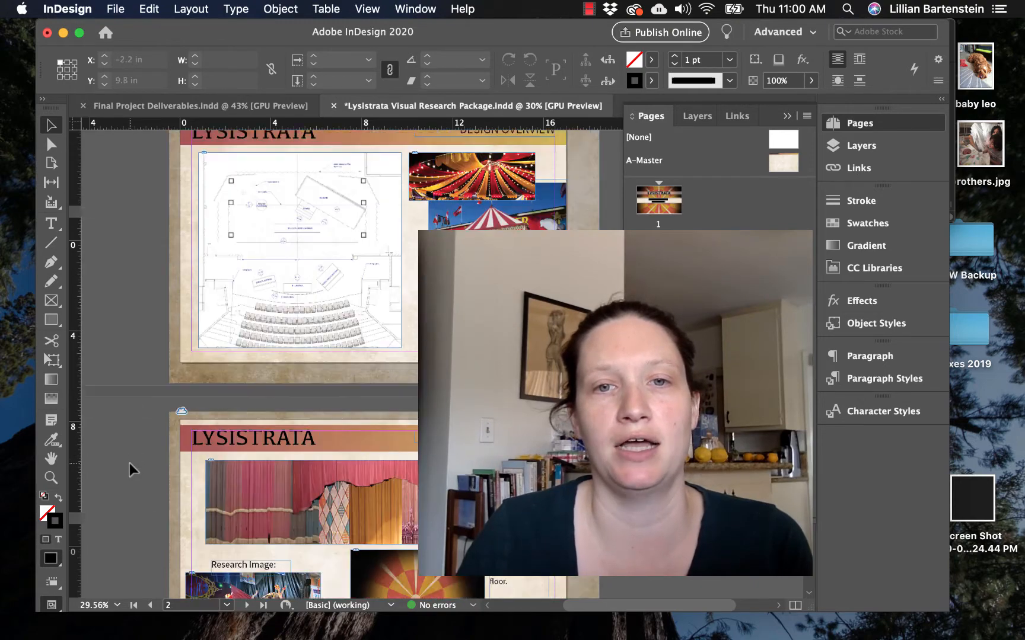
scroll(129, 464, "down", 12)
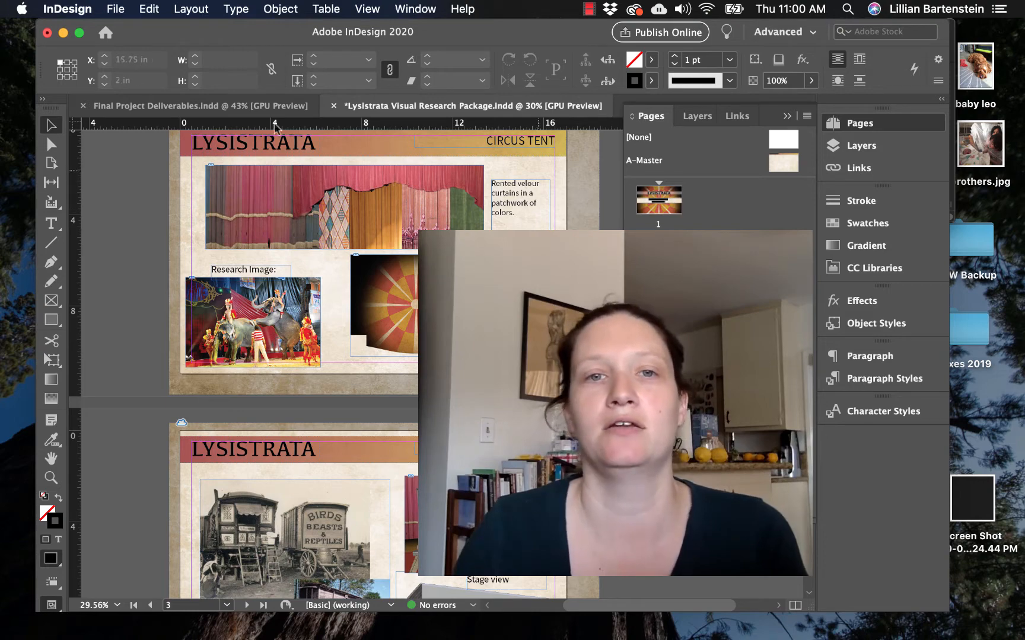
scroll(154, 387, "down", 8)
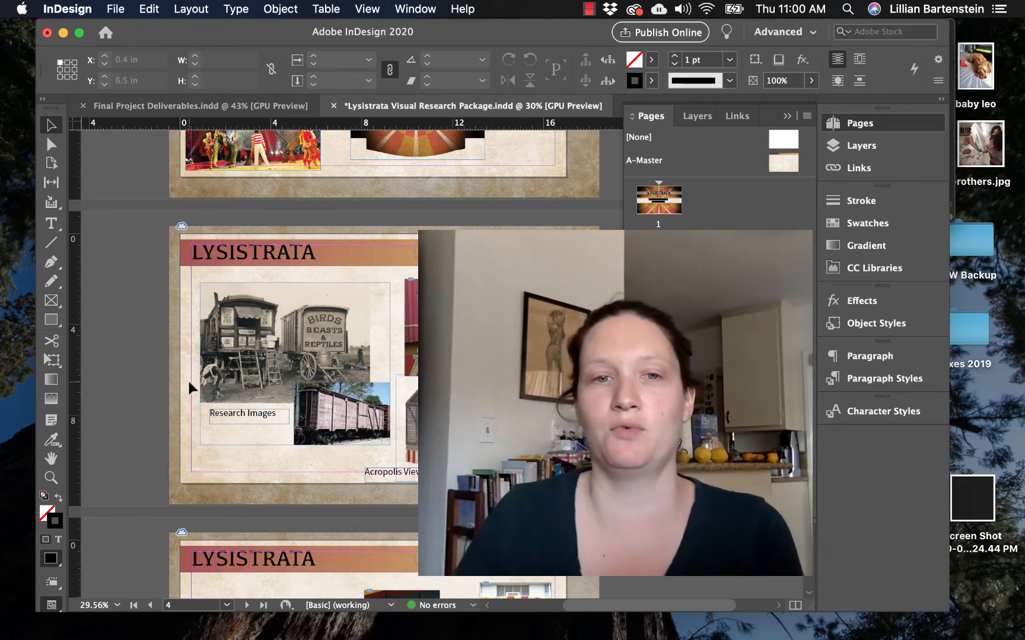
scroll(148, 409, "down", 2)
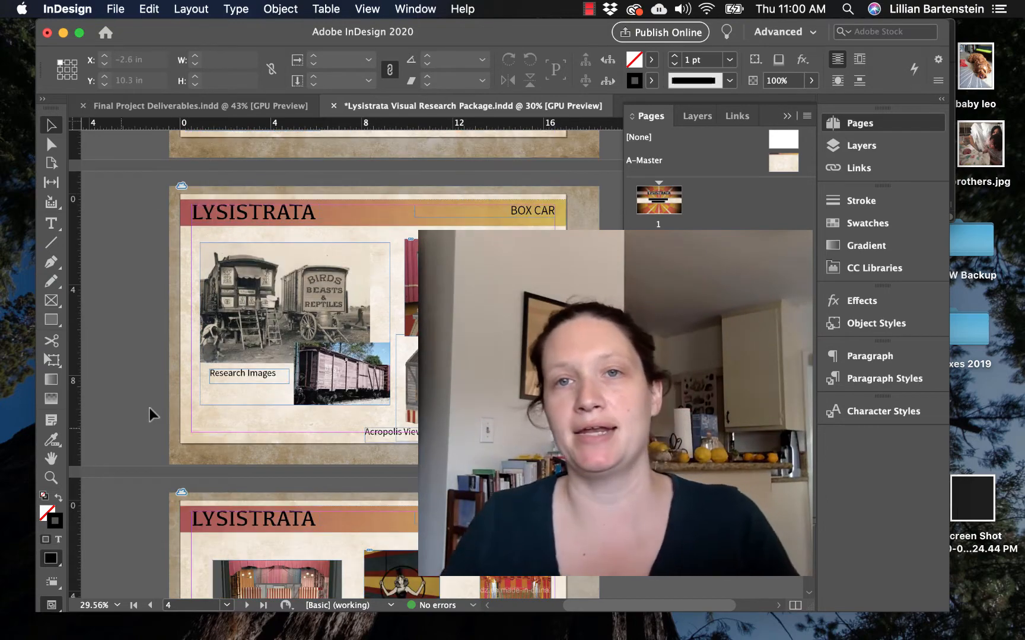
scroll(149, 408, "down", 5)
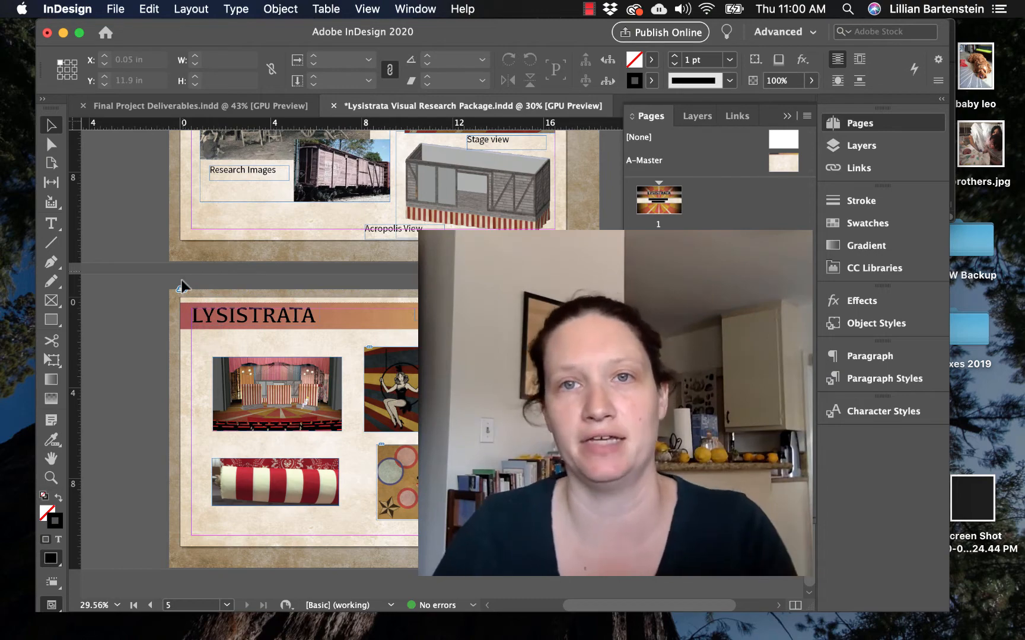
scroll(181, 280, "up", 10)
scroll(180, 278, "up", 10)
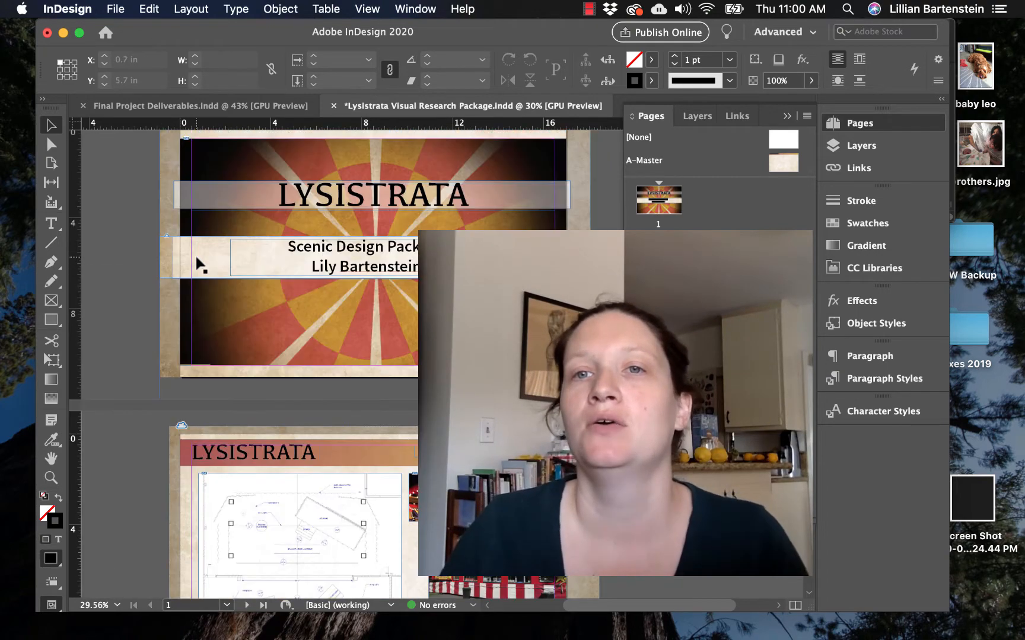
Step: Collapse the Pages panel and save the Lysistrata Visual Research Package document
left_click(786, 116)
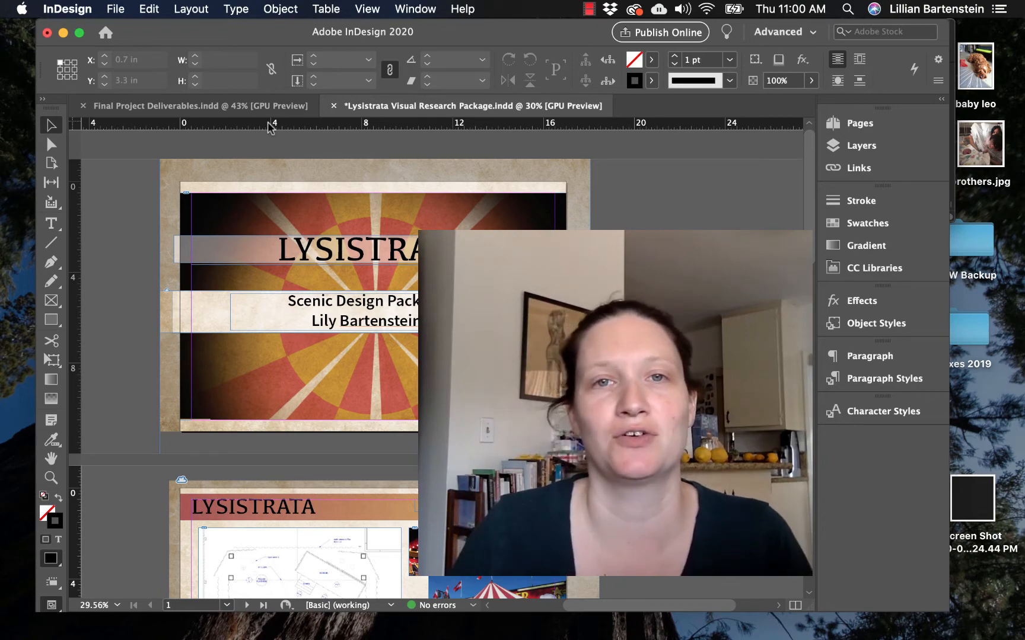
key("super+s")
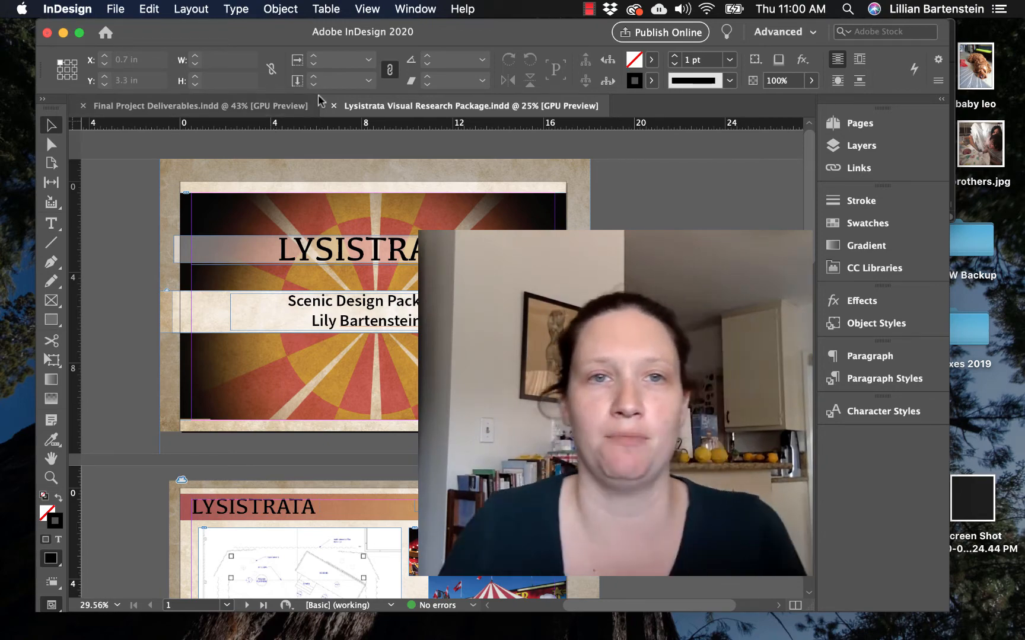
Step: Start setting up a new document and name it "Lysistrata Presentation Example", without saving a document preset
left_click(116, 11)
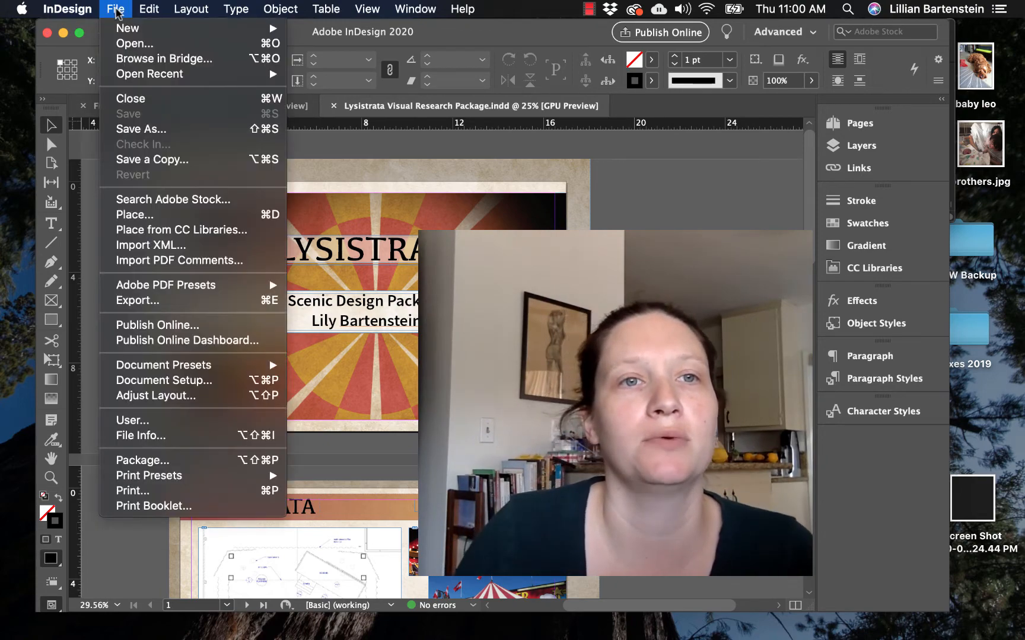
mouse_move(123, 29)
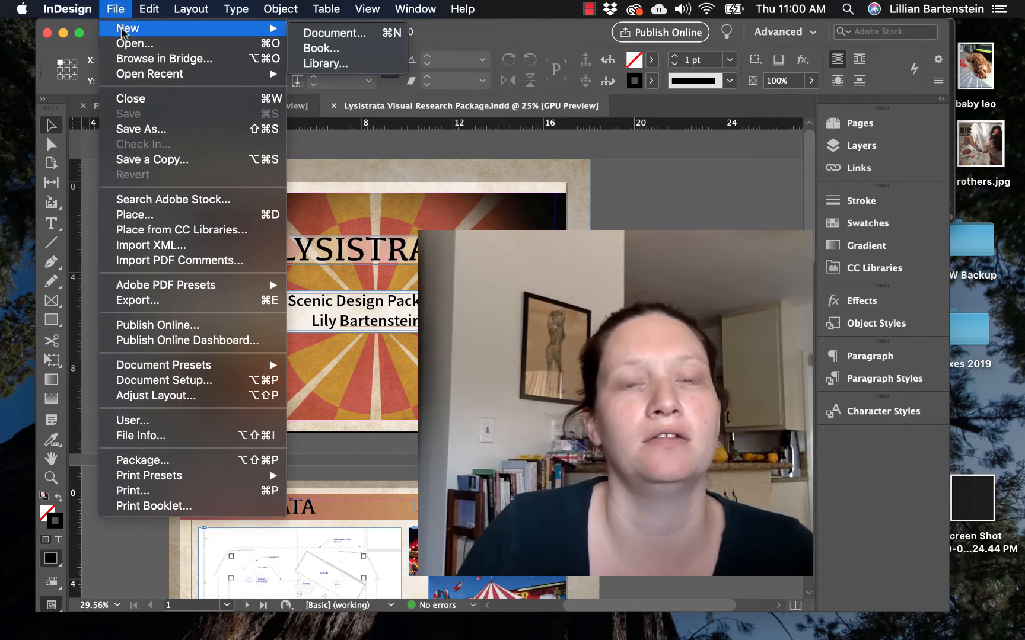
left_click(304, 33)
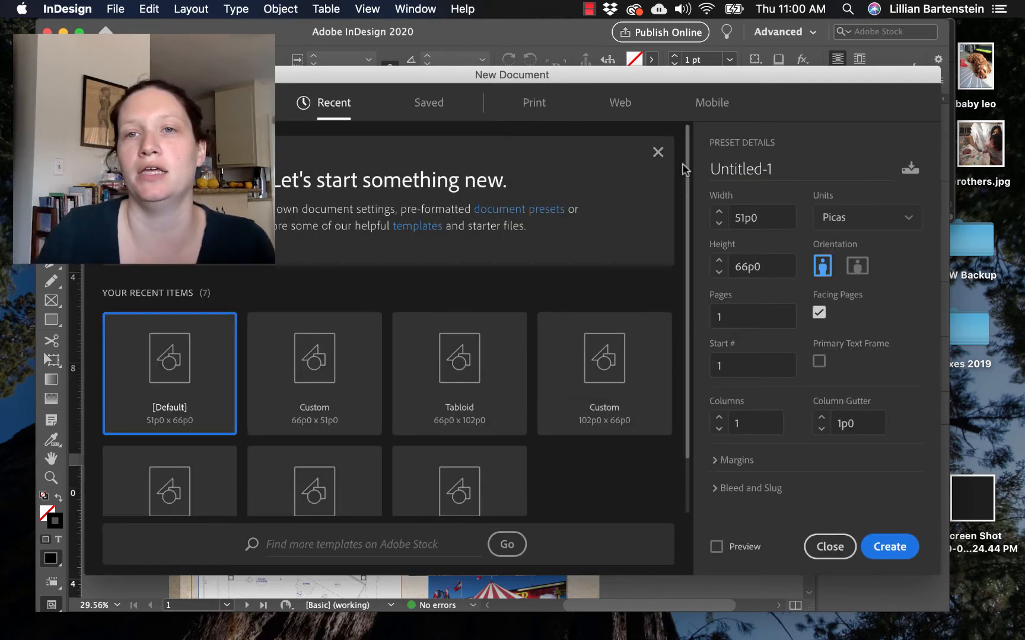
left_click(786, 169)
left_click(789, 169)
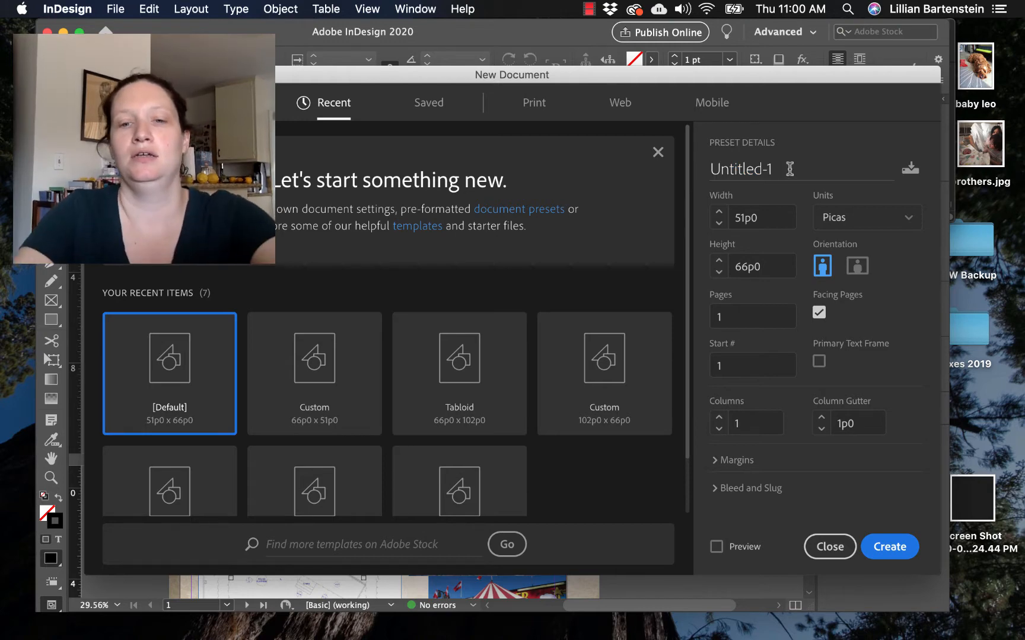
type("L")
key("super+a")
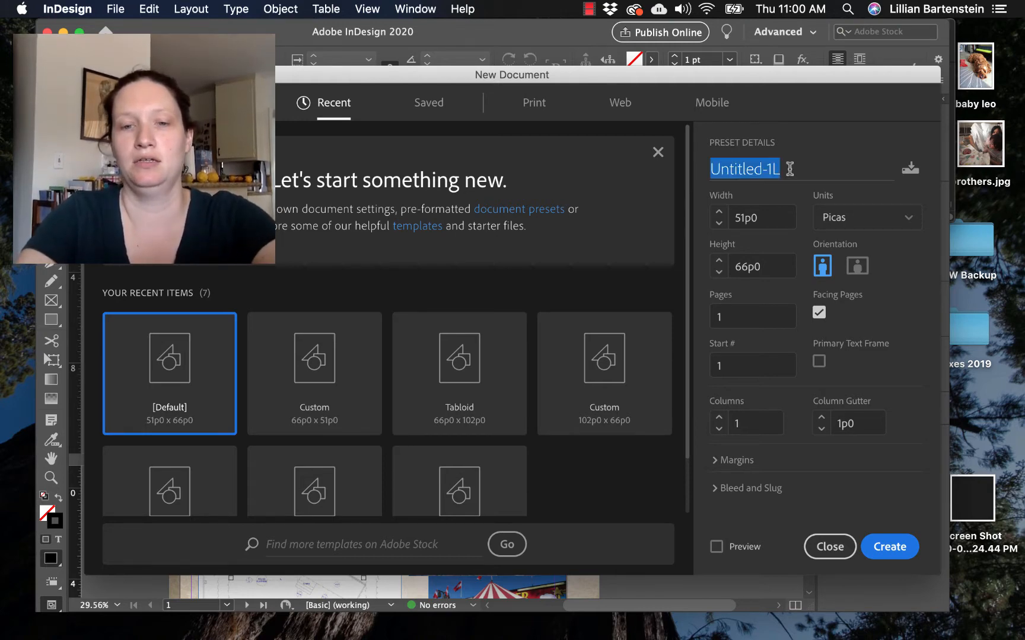
type("Lysist")
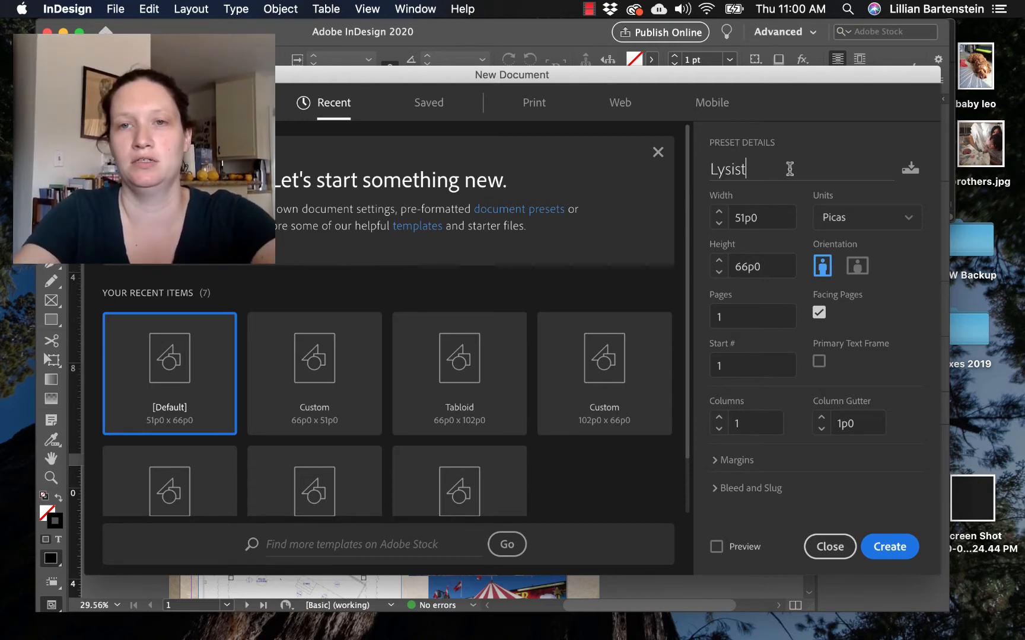
type("rata P")
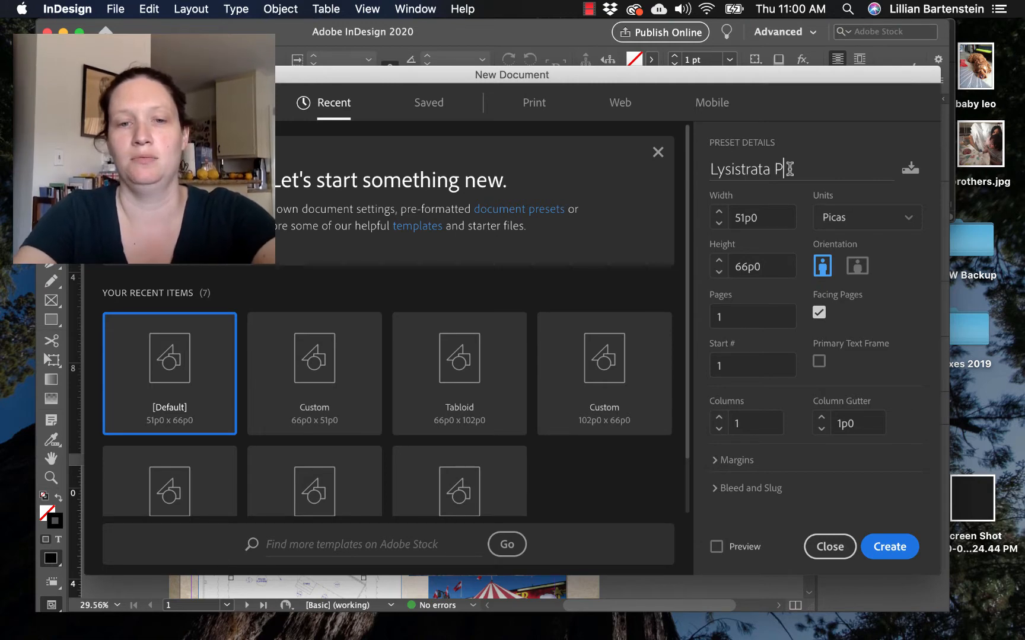
type("resen")
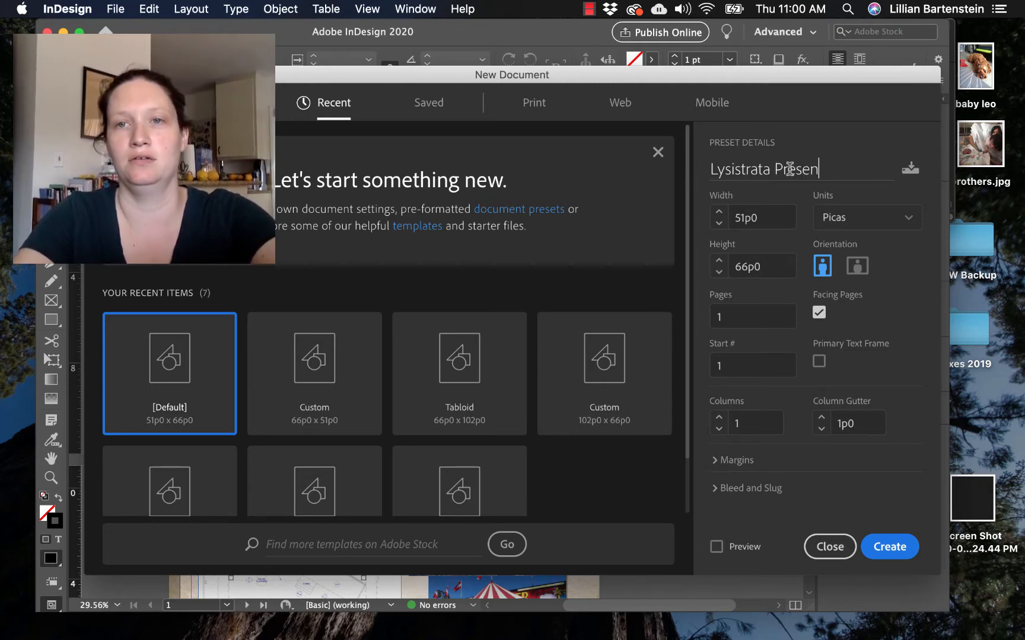
type("tation e")
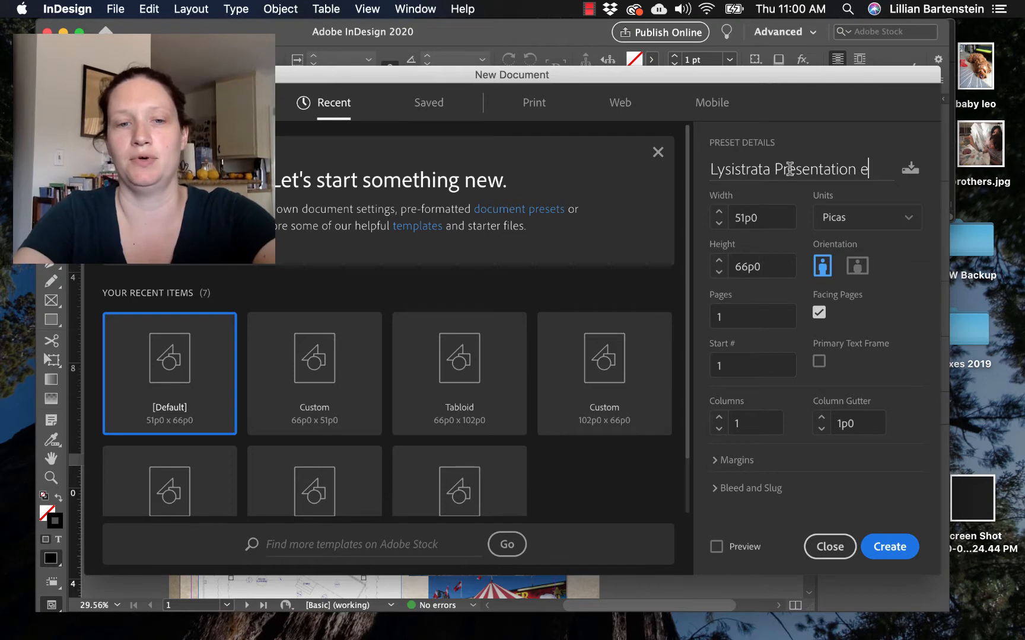
key("BackSpace")
type("Example")
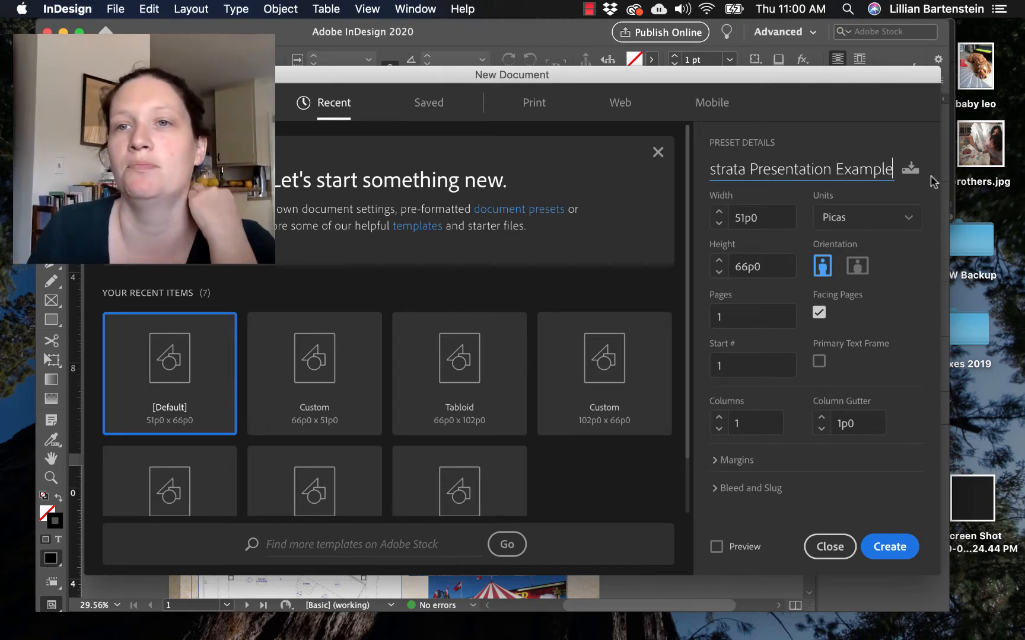
left_click(910, 172)
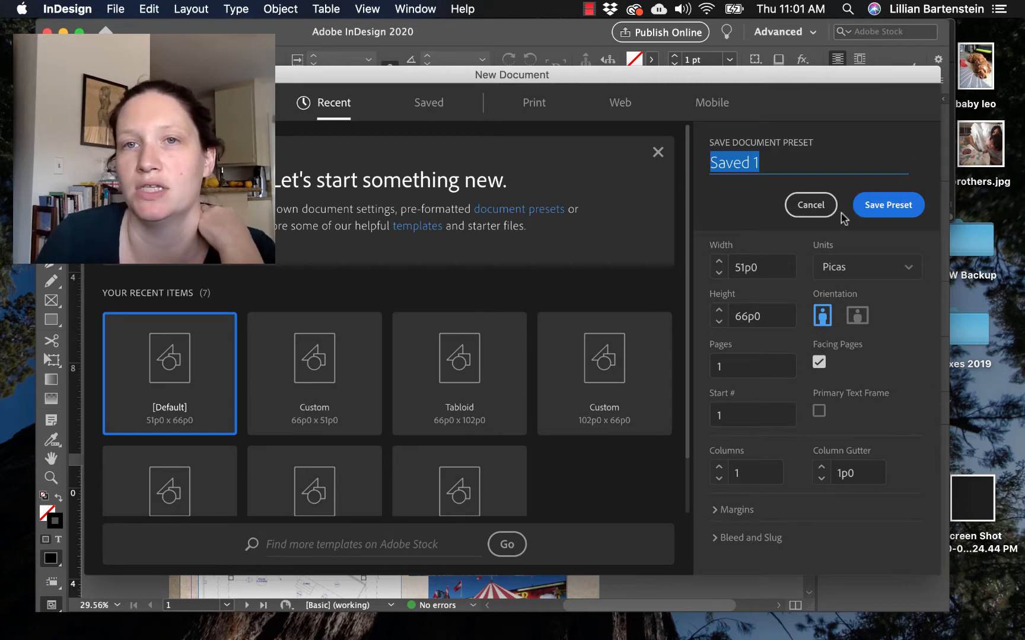
left_click(807, 213)
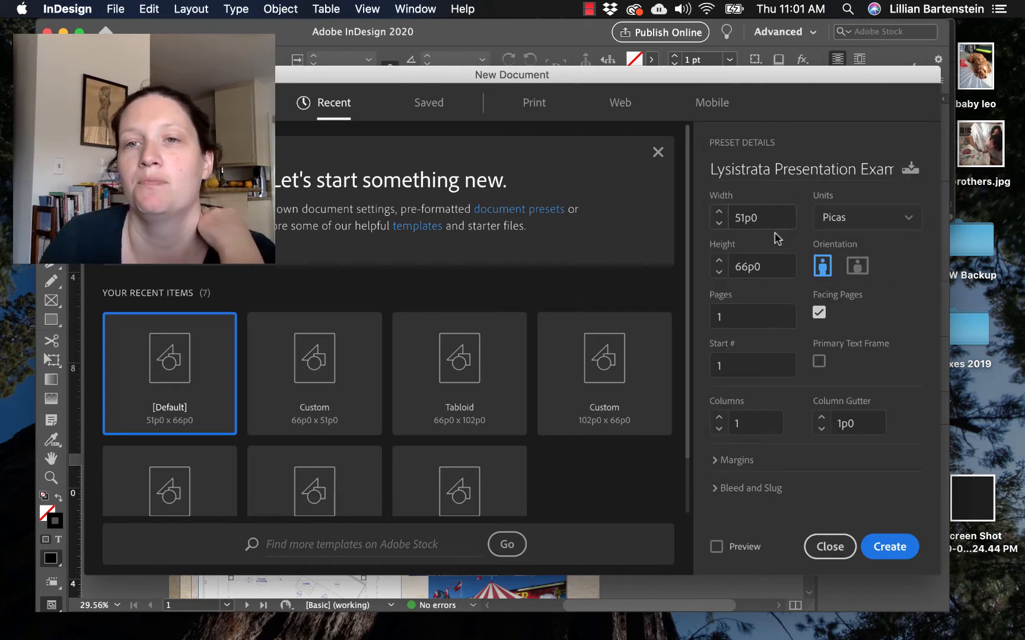
Step: Base the new document on the Tabloid preset in landscape orientation, 102p0 by 66p0, with facing pages turned off
left_click(859, 272)
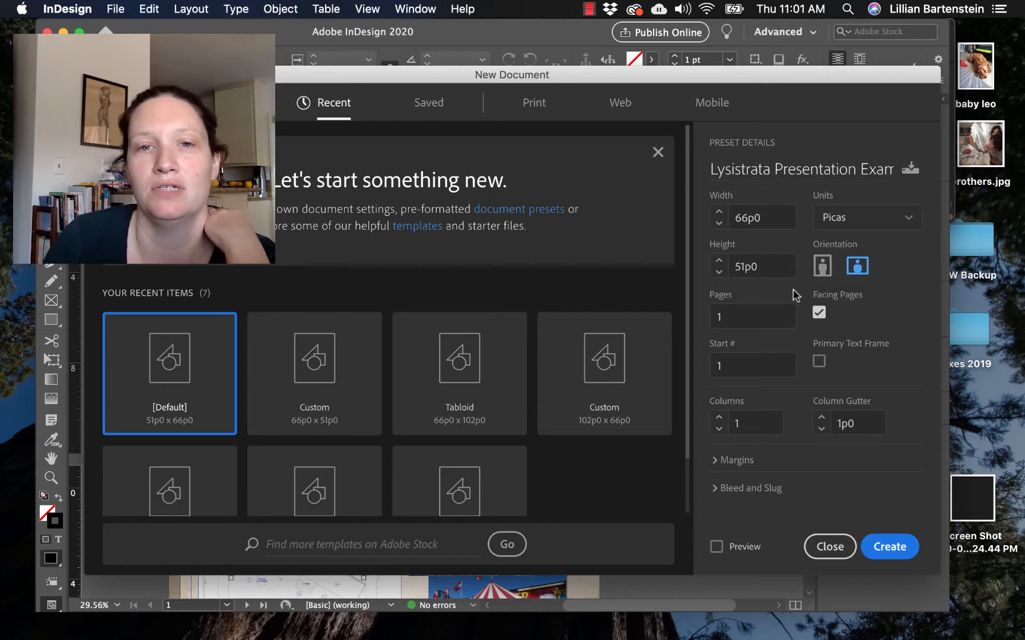
left_click(468, 383)
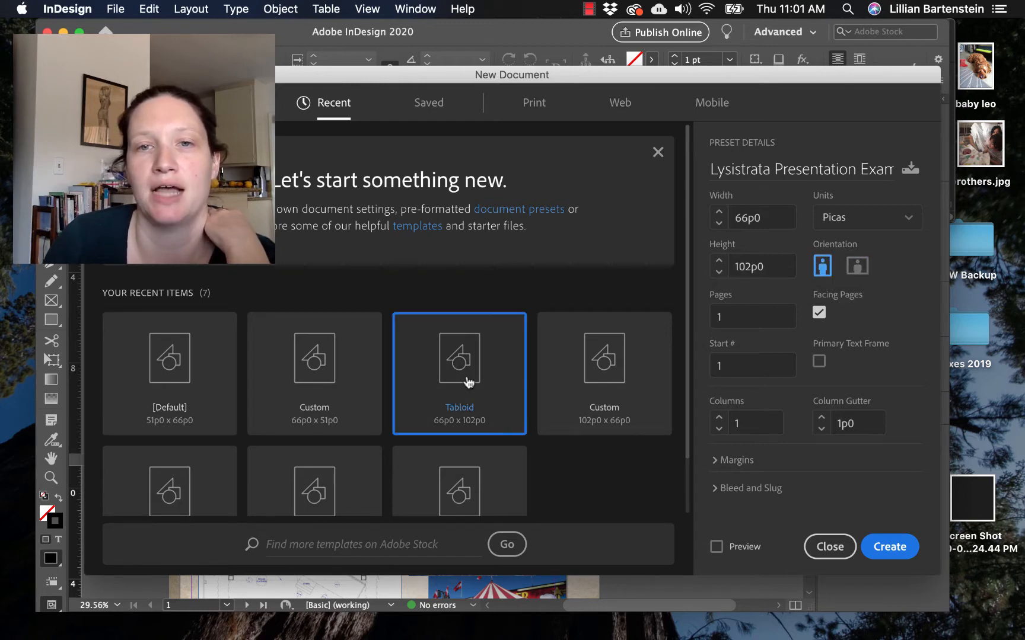
left_click(855, 281)
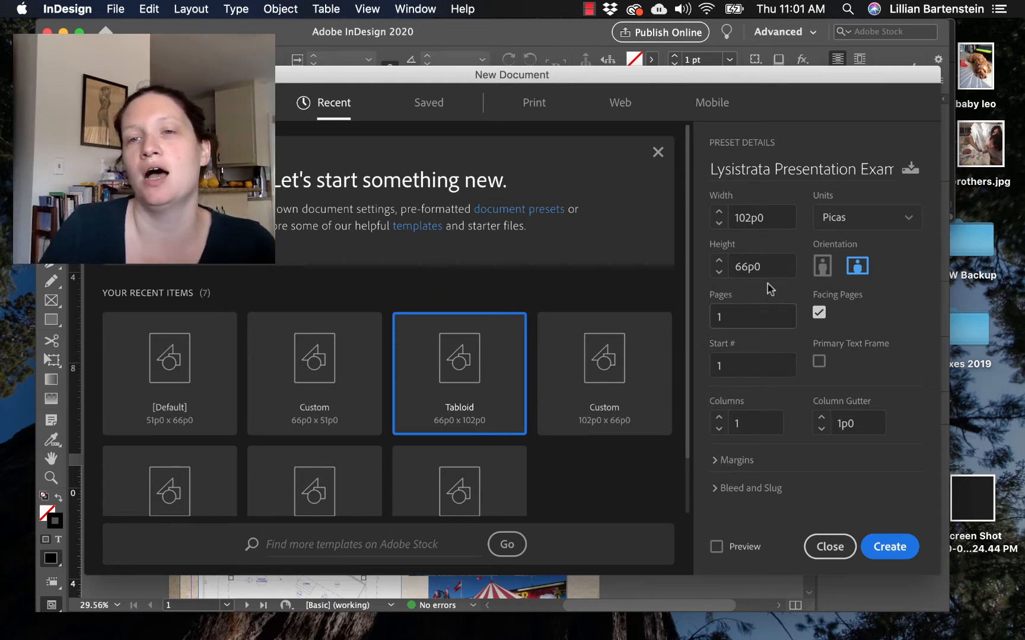
left_click(818, 312)
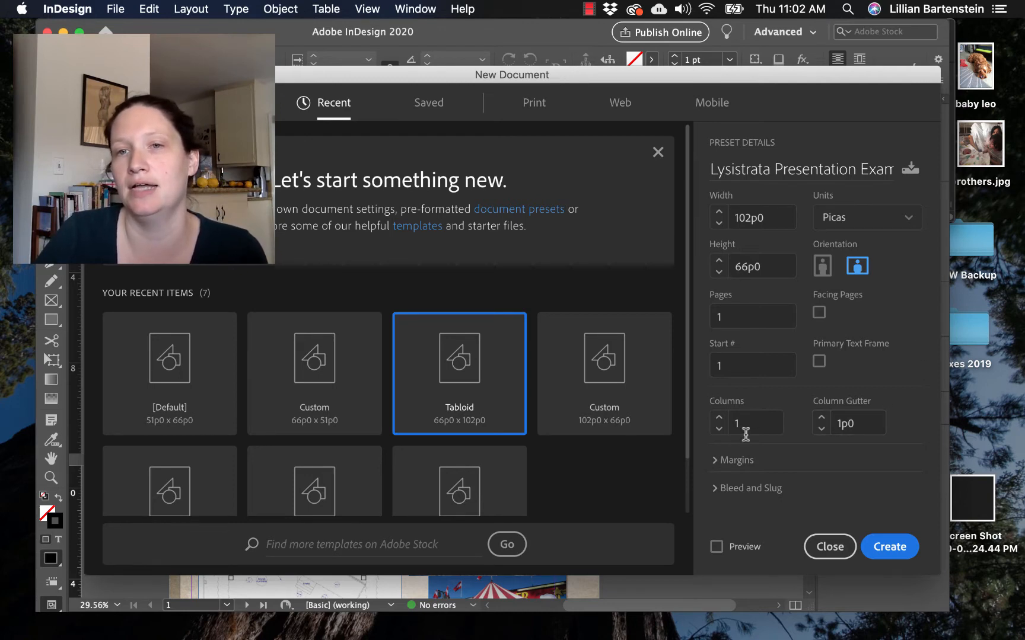
Step: Review the new document's margin, bleed and slug settings and the recent document presets
left_click(719, 460)
scroll(722, 468, "down", 2)
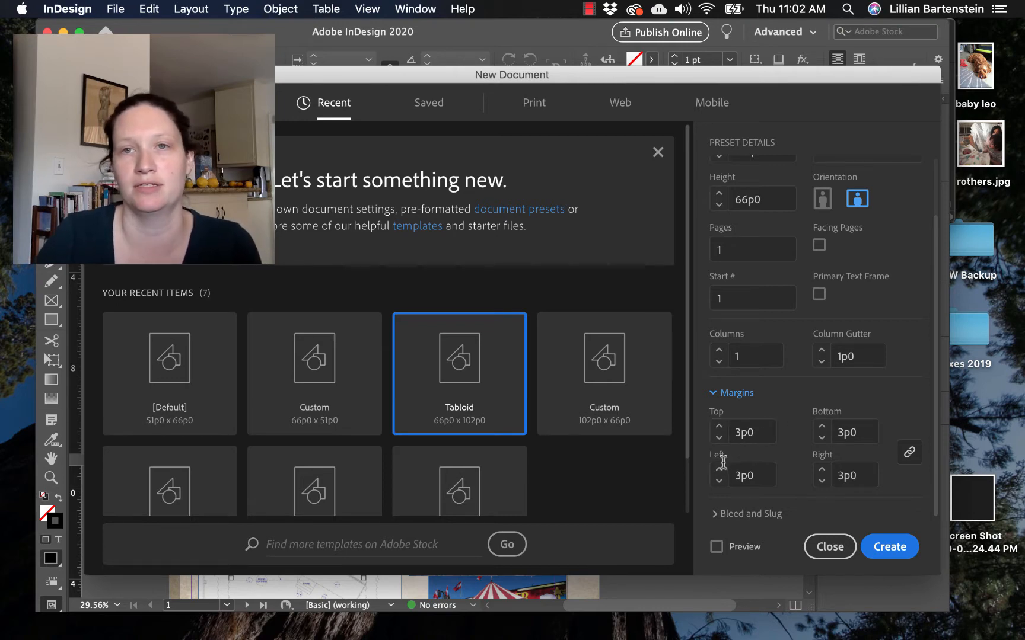
double_click(748, 200)
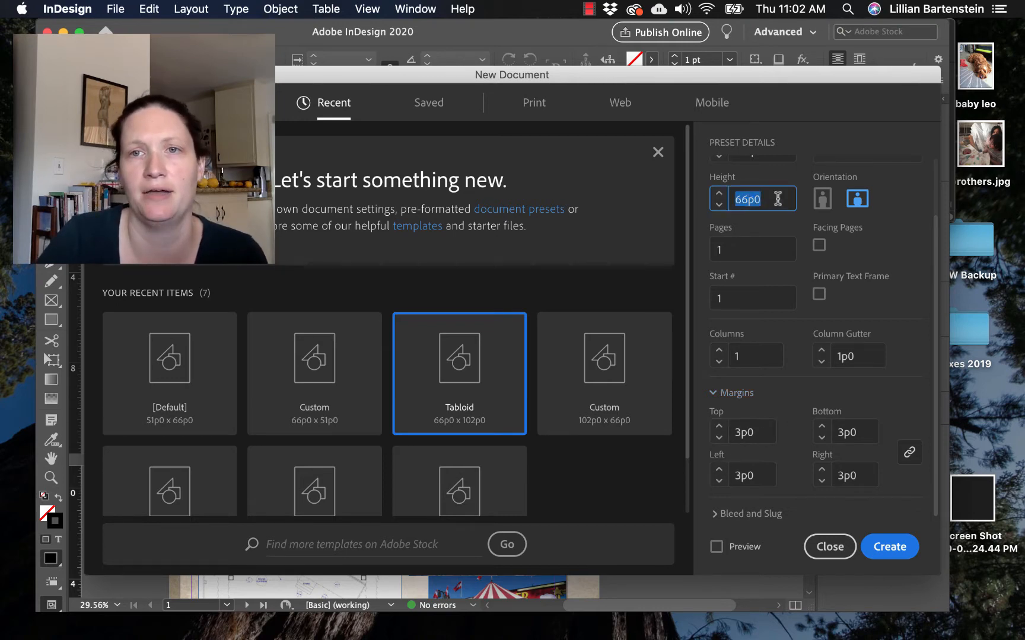
left_click(786, 240)
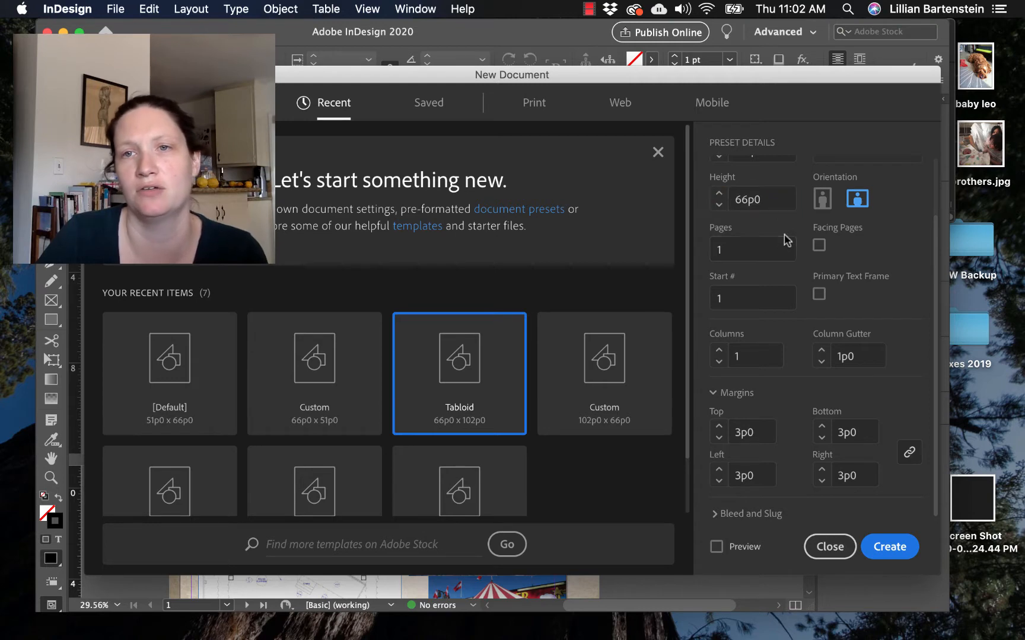
left_click(751, 515)
scroll(752, 521, "down", 5)
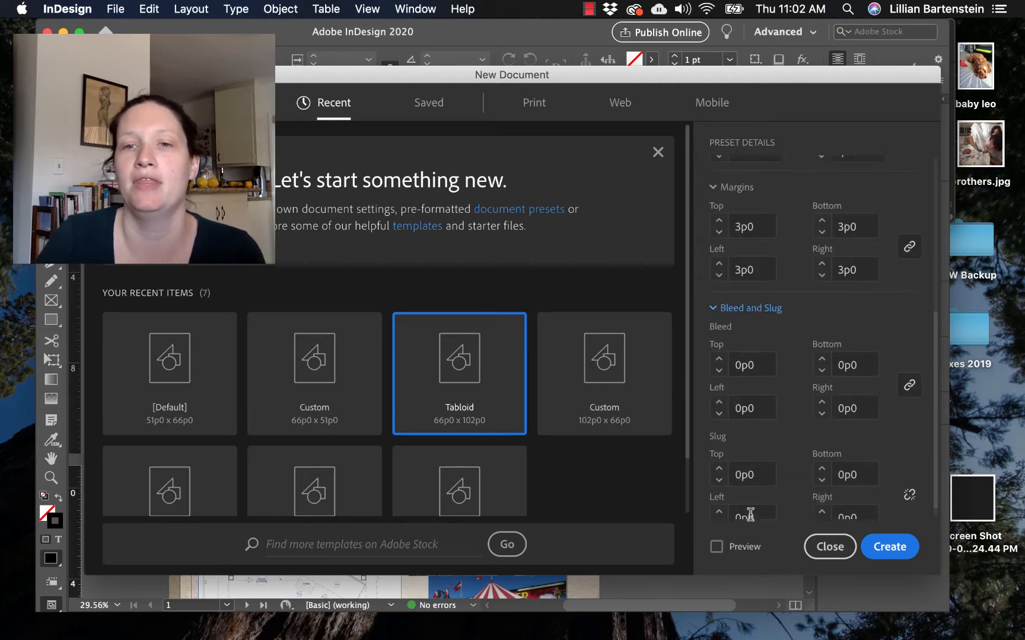
left_click(716, 546)
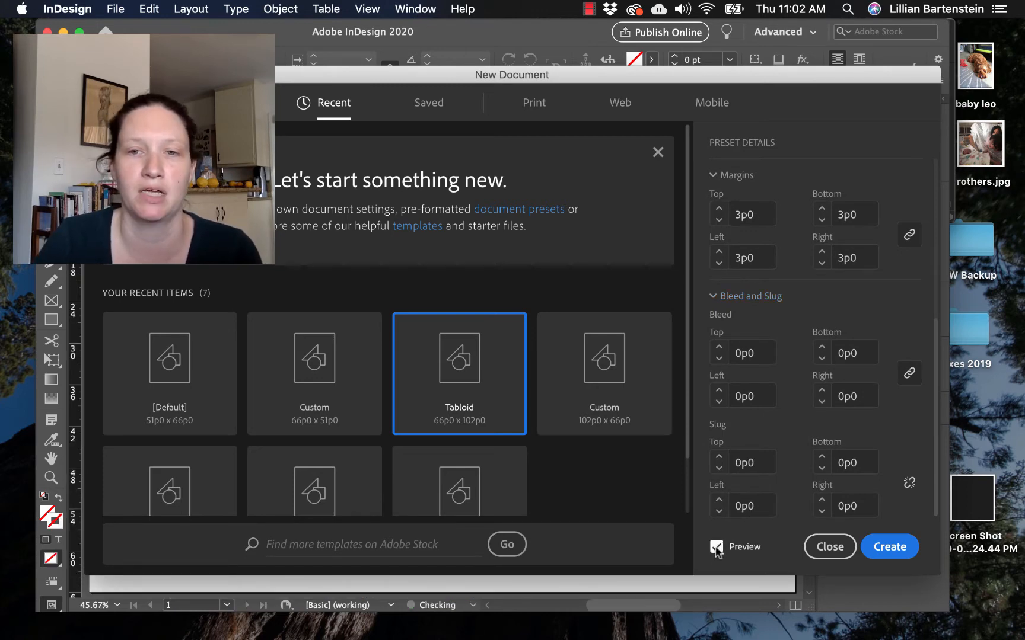
scroll(812, 400, "up", 1)
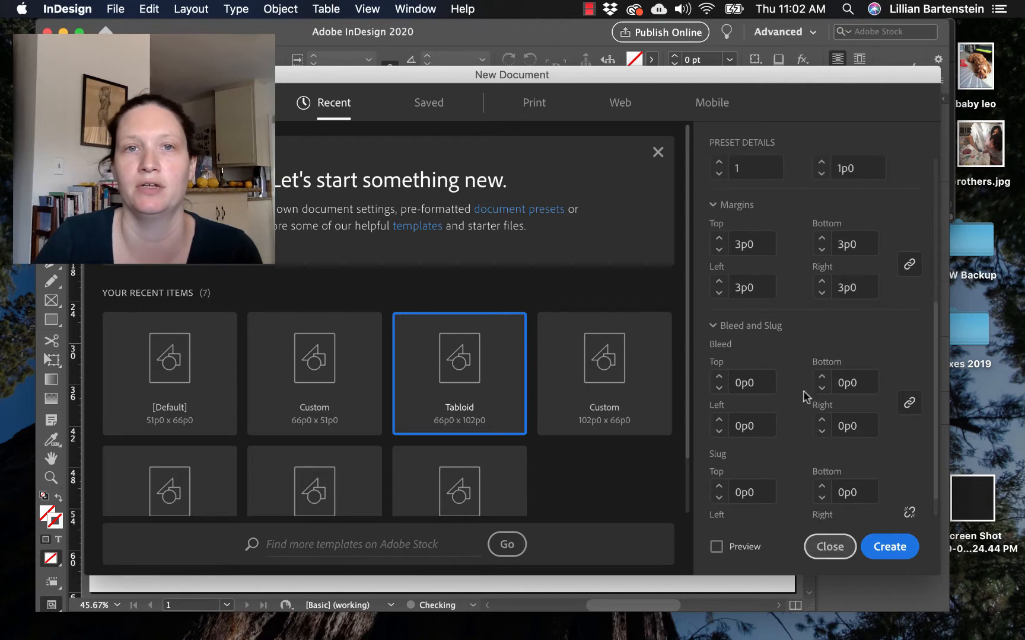
scroll(750, 321, "up", 6)
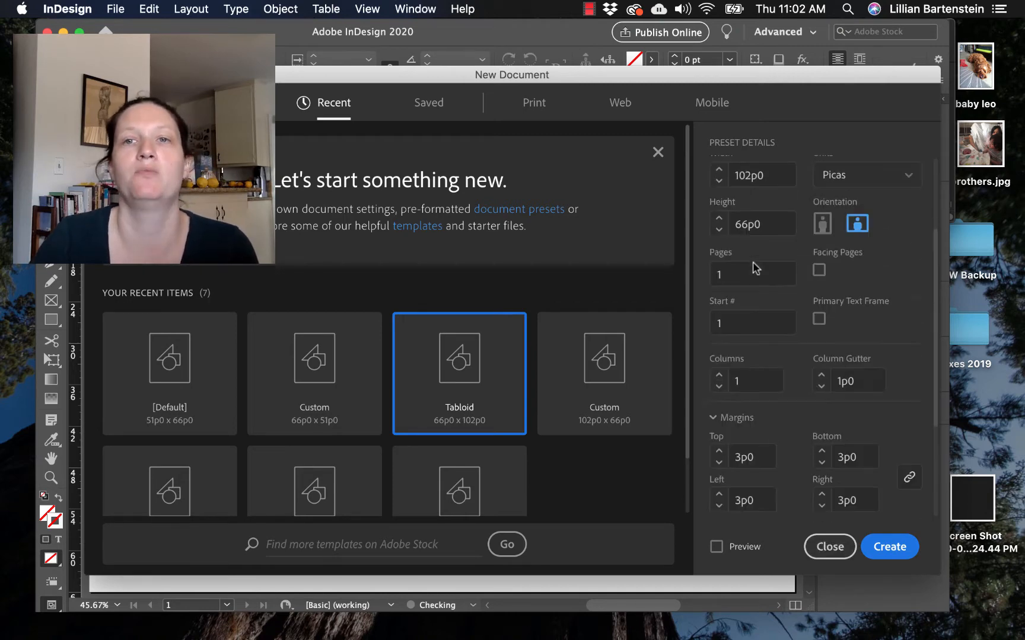
scroll(753, 263, "up", 2)
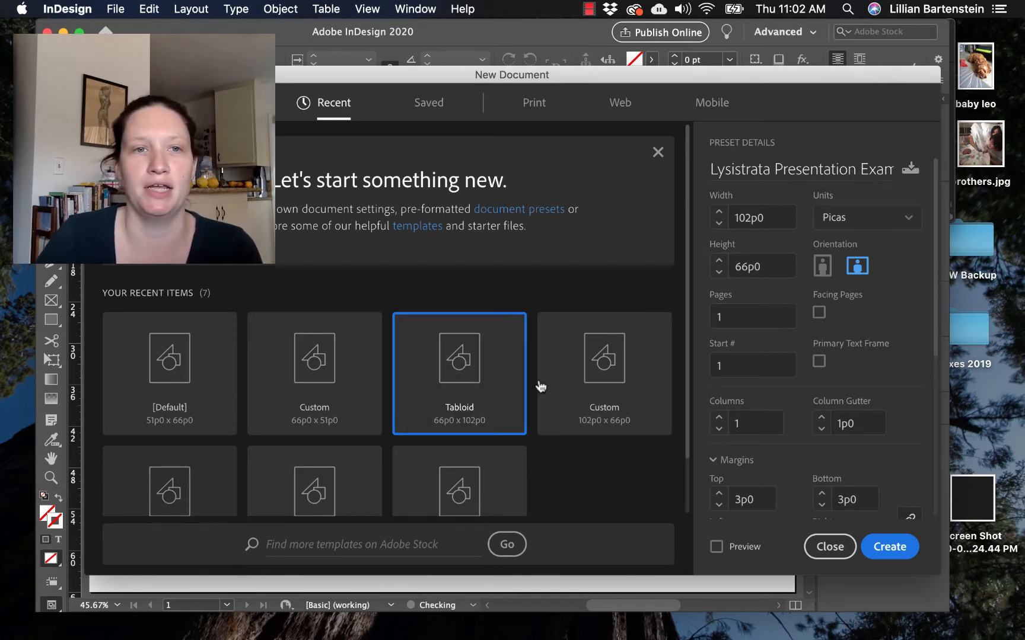
scroll(285, 405, "down", 1)
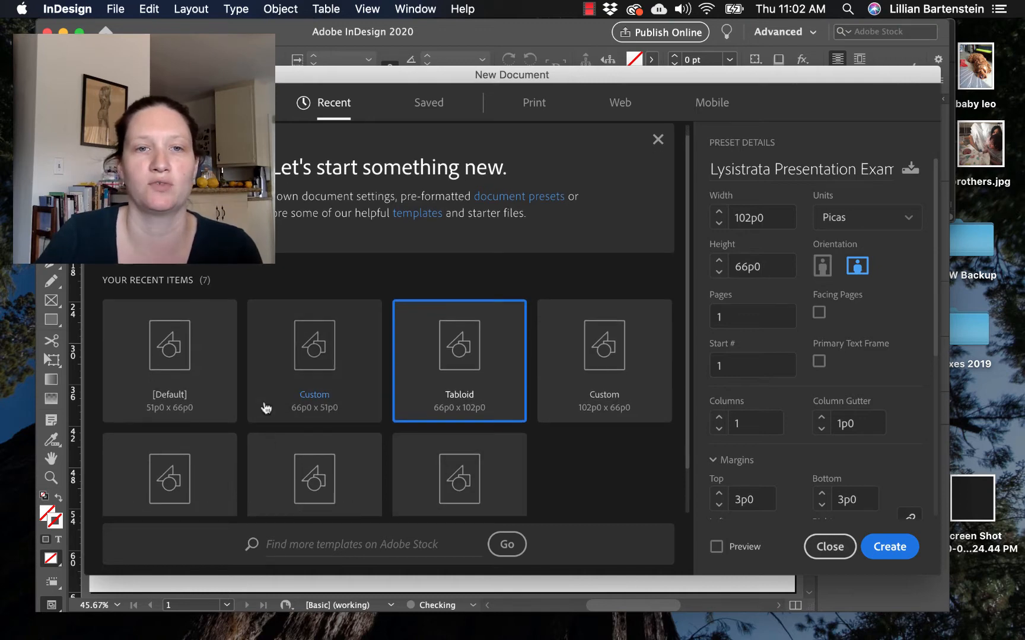
scroll(263, 407, "down", 3)
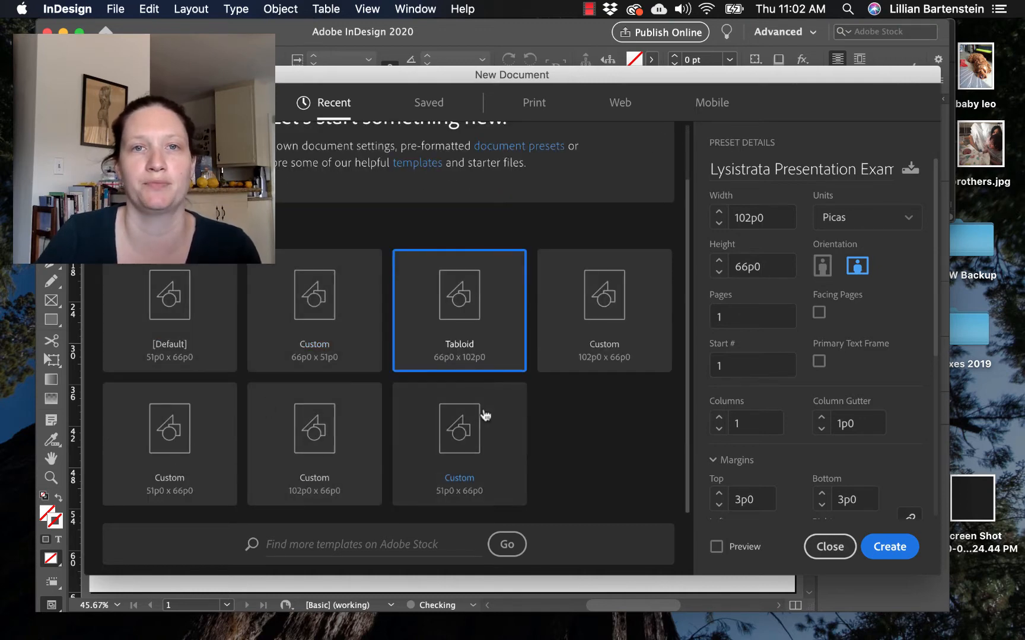
Step: Create the new Lysistrata Presentation Example document from the configured settings
scroll(483, 410, "up", 4)
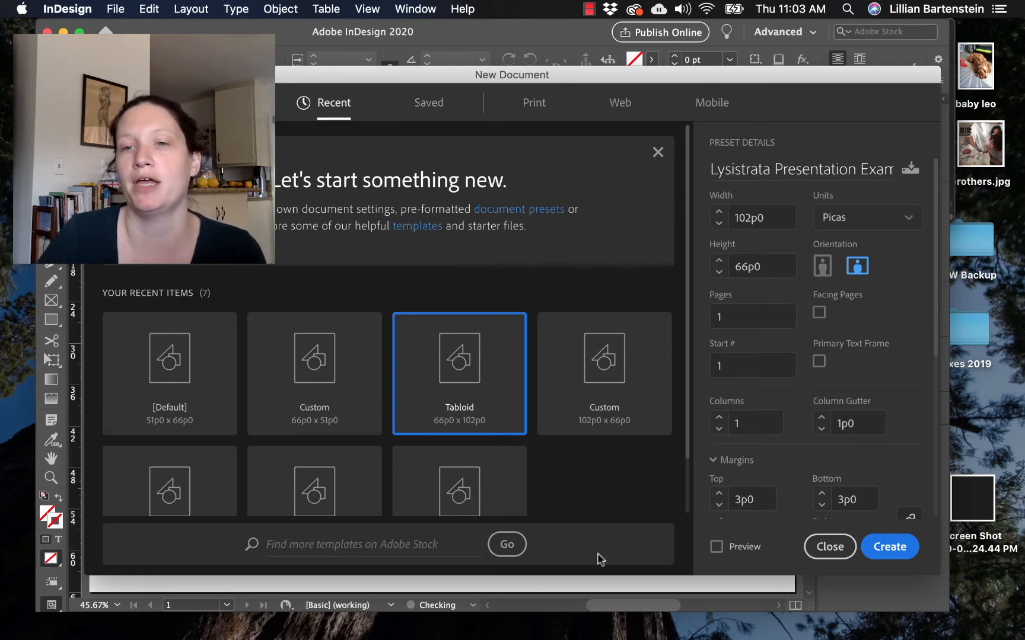
left_click(887, 546)
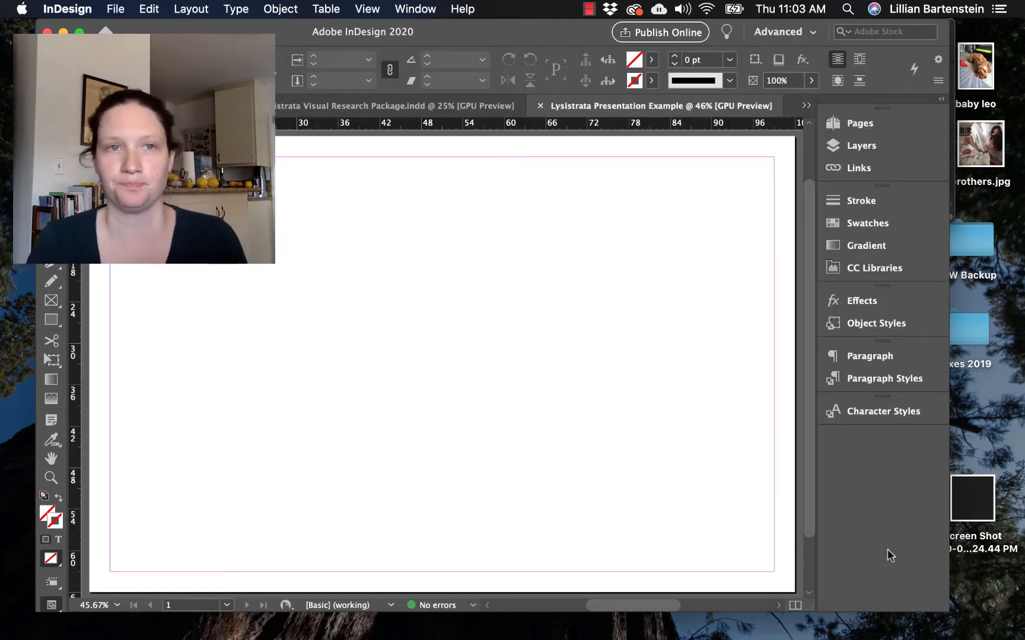
scroll(662, 405, "down", 3)
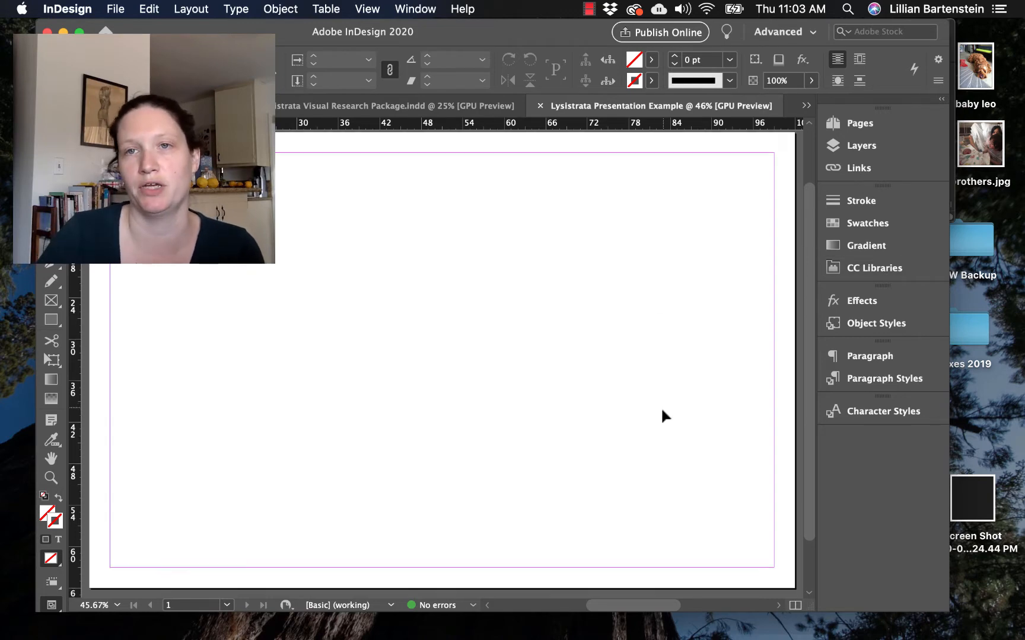
scroll(655, 403, "up", 4)
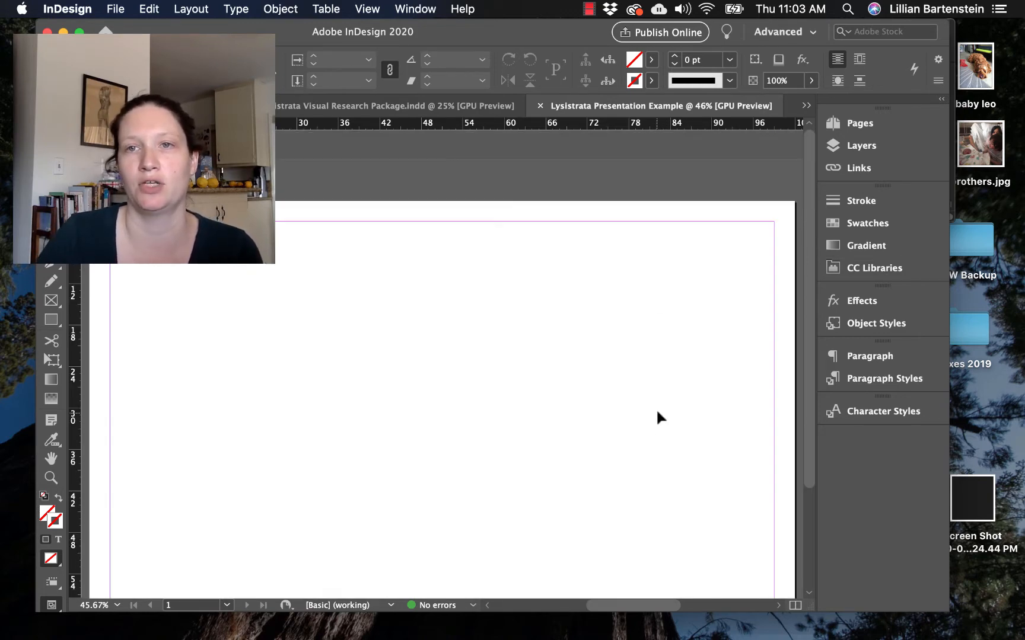
scroll(655, 409, "down", 4)
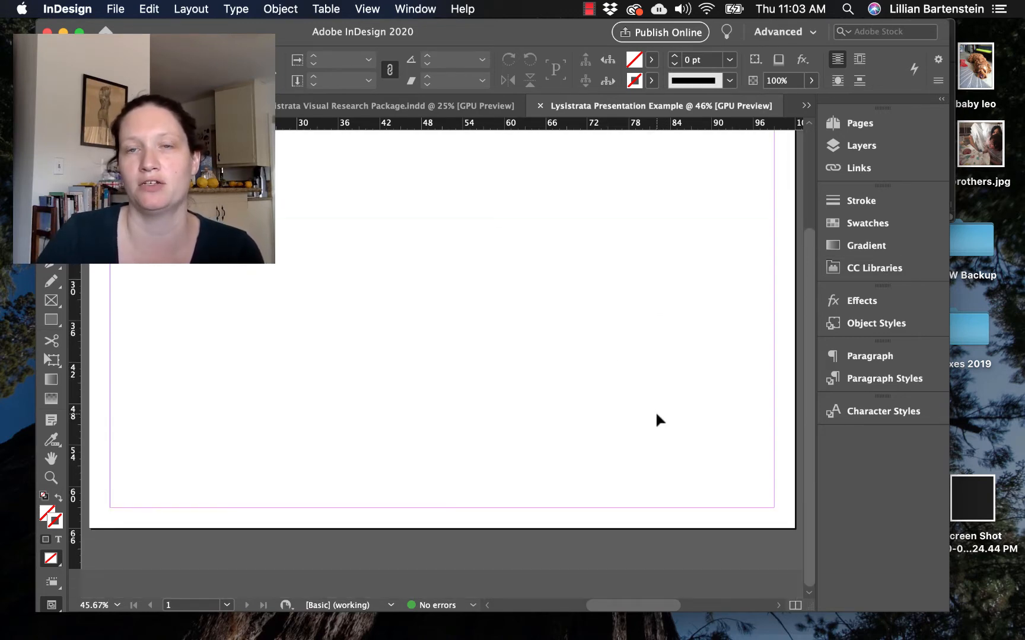
Step: Add four new pages after page 1, giving the presentation document five pages
left_click(840, 125)
left_click(716, 311)
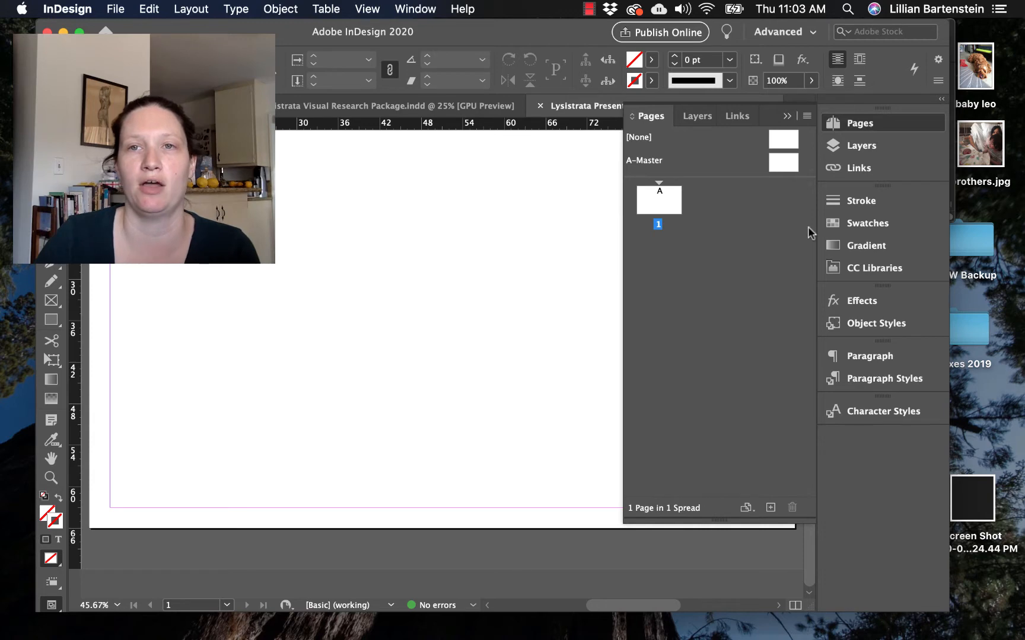
left_click(772, 509)
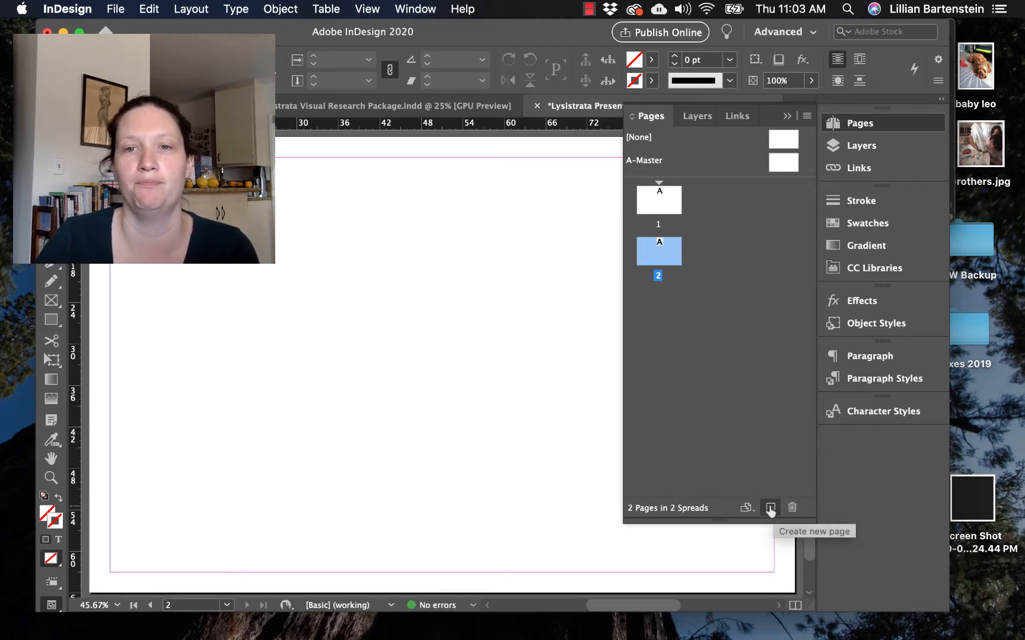
left_click(771, 509)
left_click(771, 508)
left_click(771, 509)
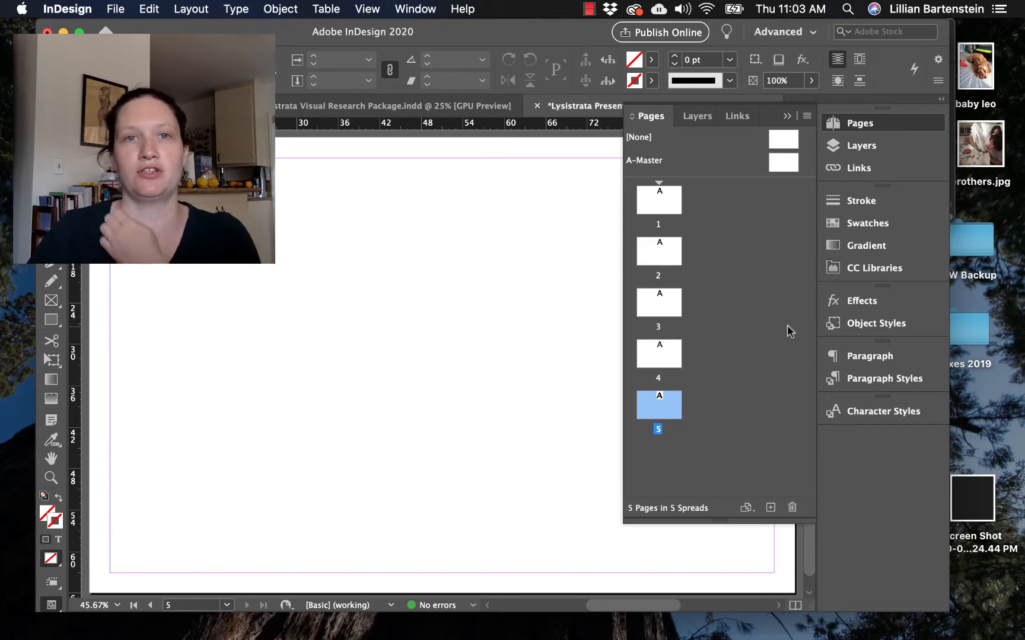
Step: Review the page layouts of the Lysistrata Visual Research Package as a reference, and return to the presentation document
left_click(367, 108)
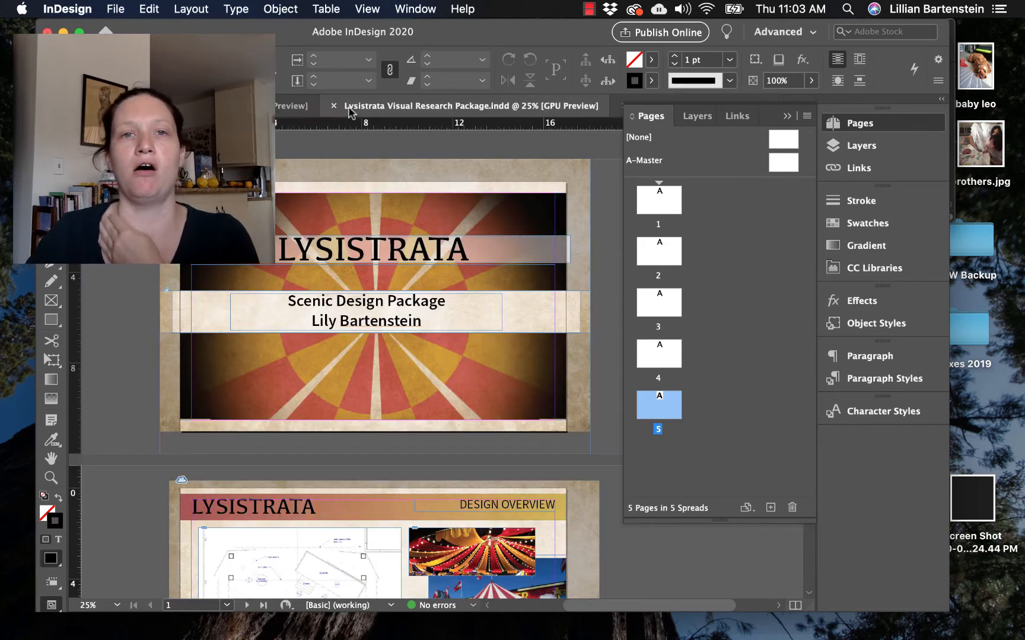
scroll(328, 477, "down", 5)
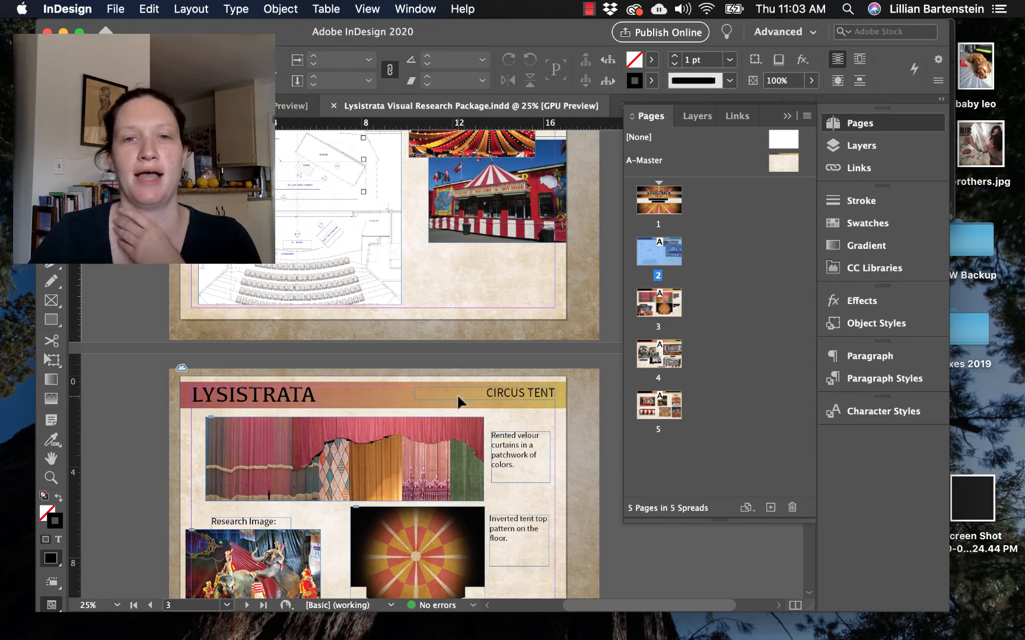
scroll(90, 328, "down", 10)
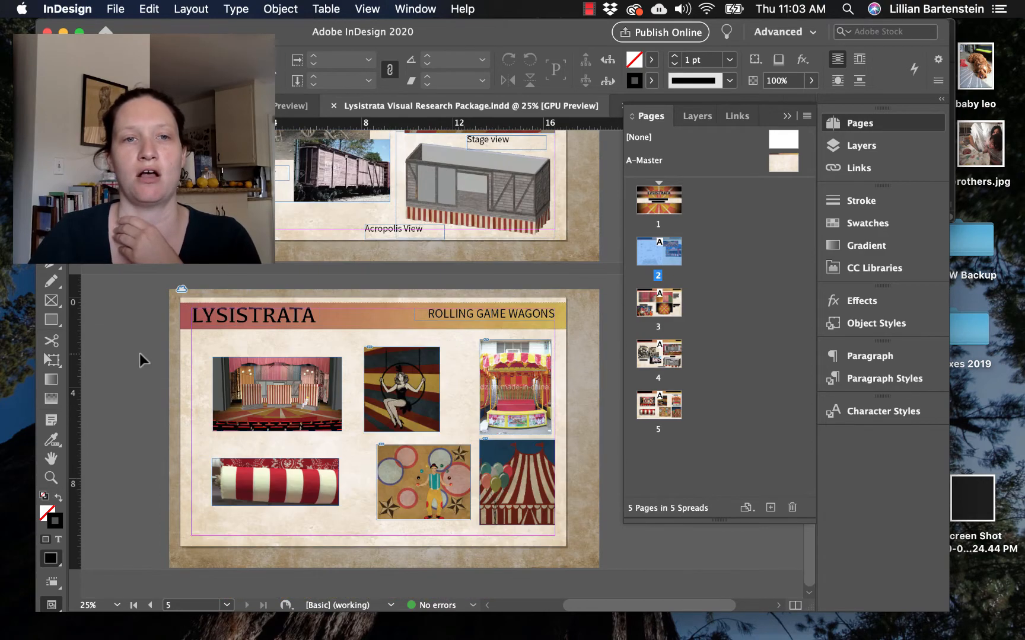
scroll(169, 324, "up", 12)
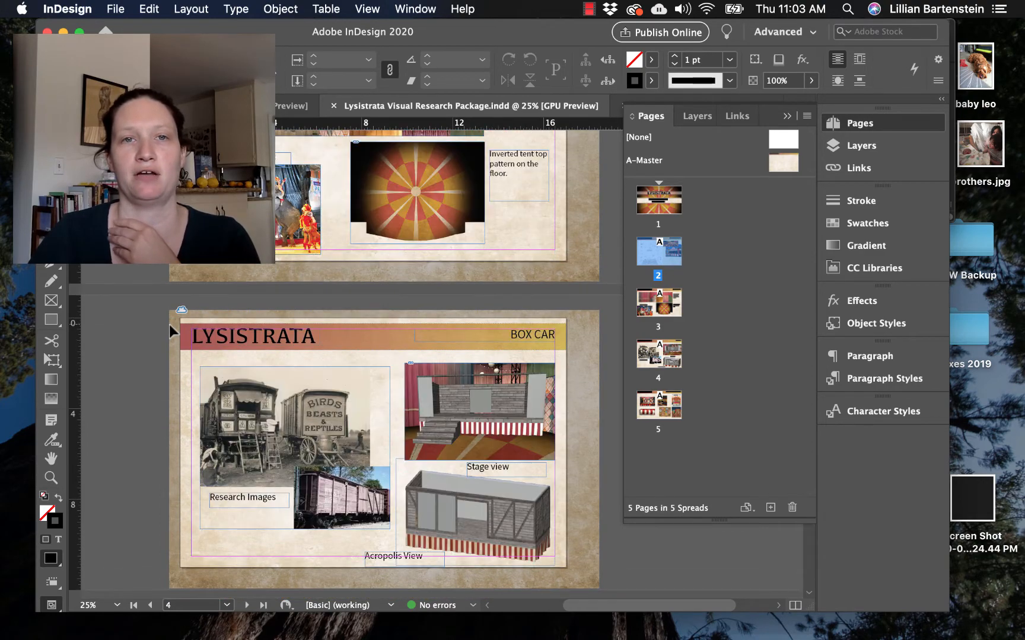
scroll(171, 320, "up", 5)
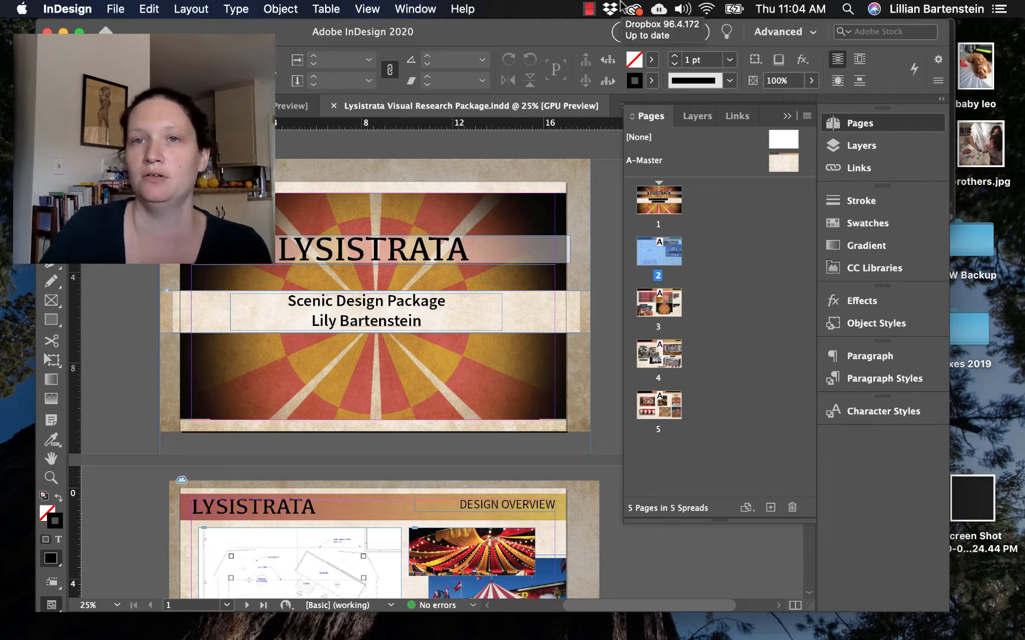
left_click(616, 108)
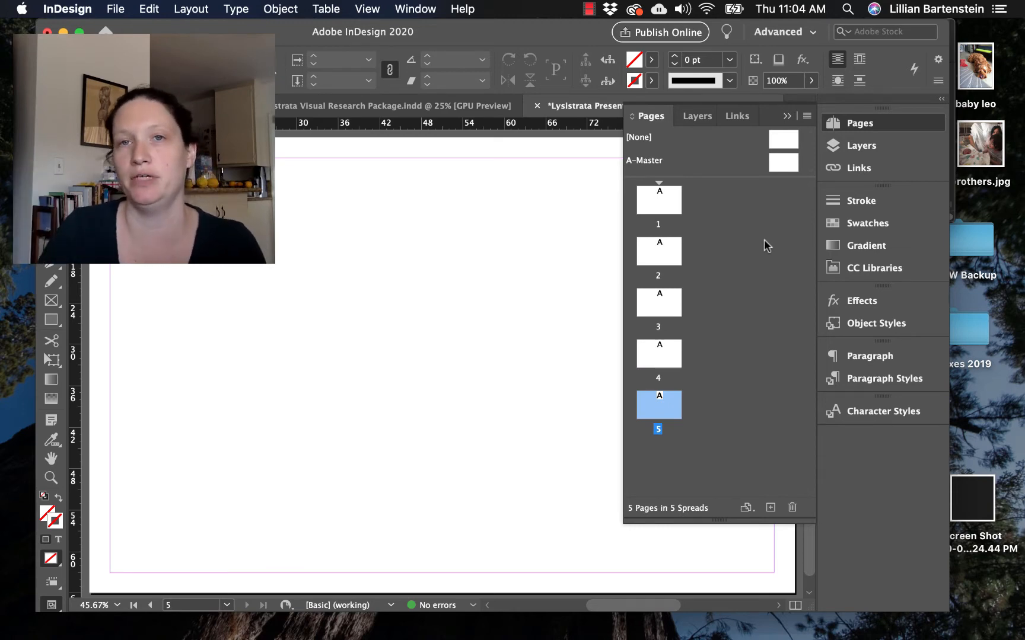
Step: Apply the [None] master to page 1 of the presentation document
left_click(658, 255)
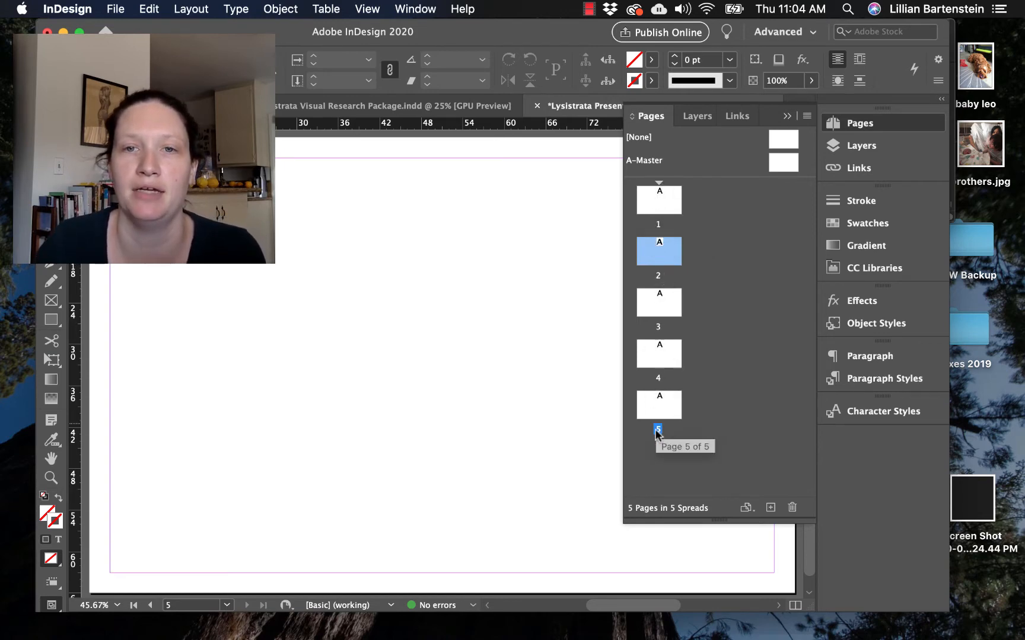
left_click(662, 199)
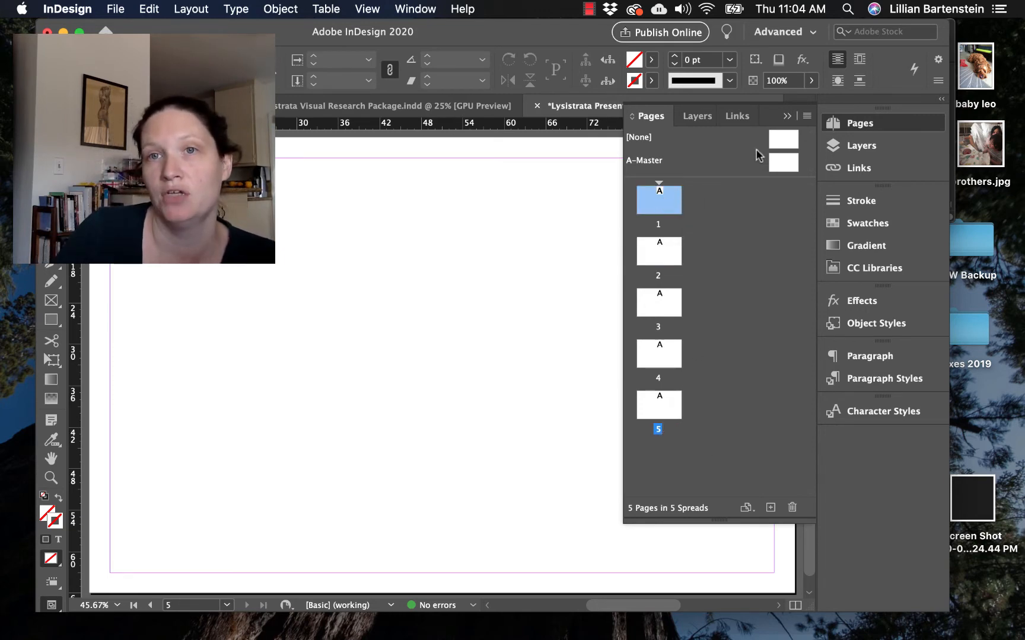
mouse_move(780, 142)
left_mouse_down()
mouse_move(658, 197)
mouse_move(660, 206)
left_mouse_up()
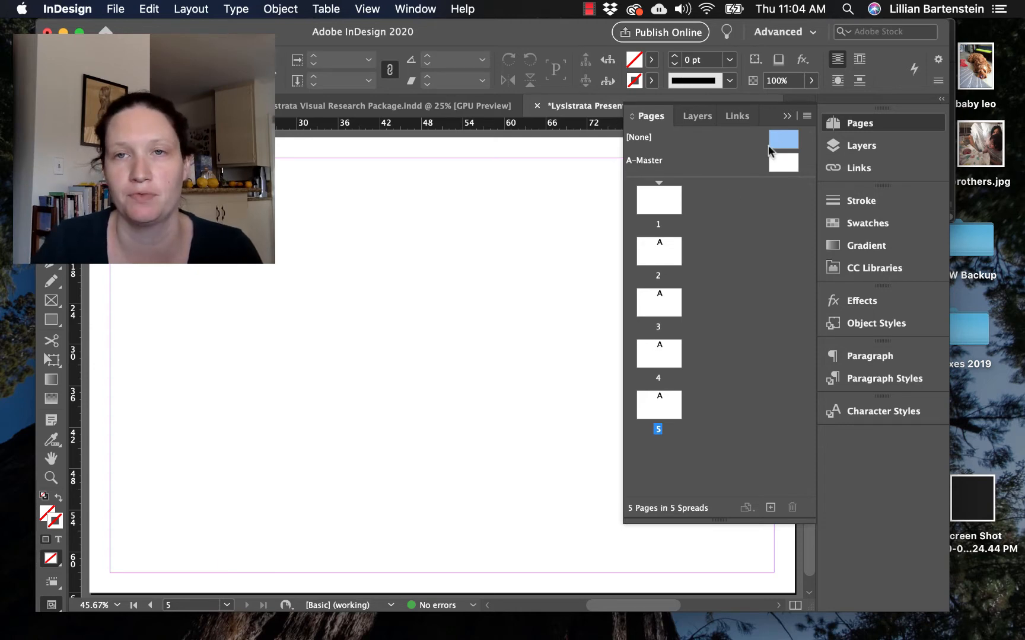
Step: Open the A-Master page for editing
double_click(783, 164)
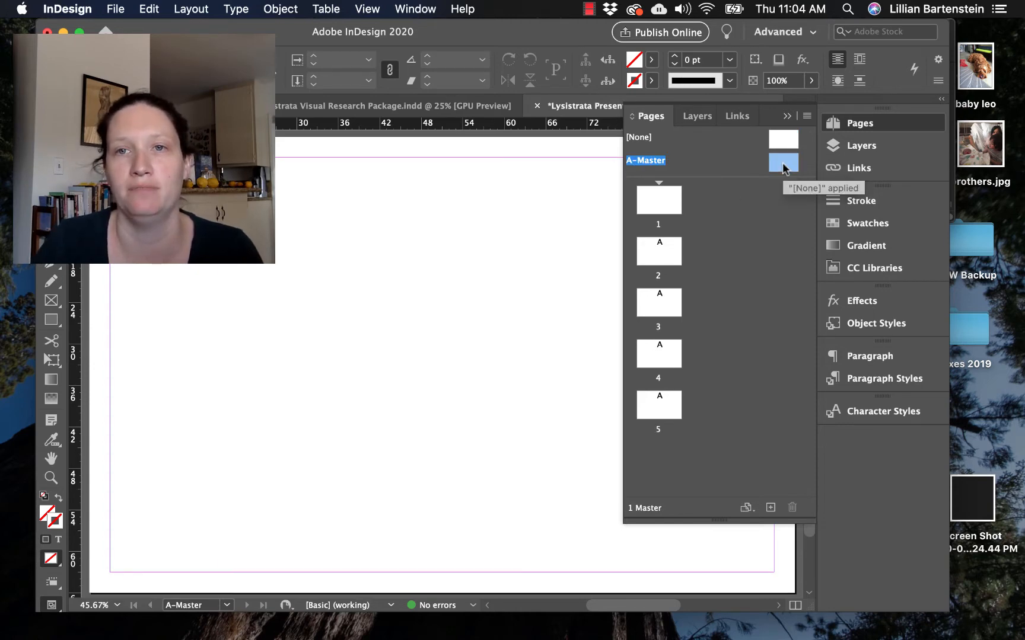
right_click(784, 168)
left_click(401, 323)
scroll(439, 391, "down", 3)
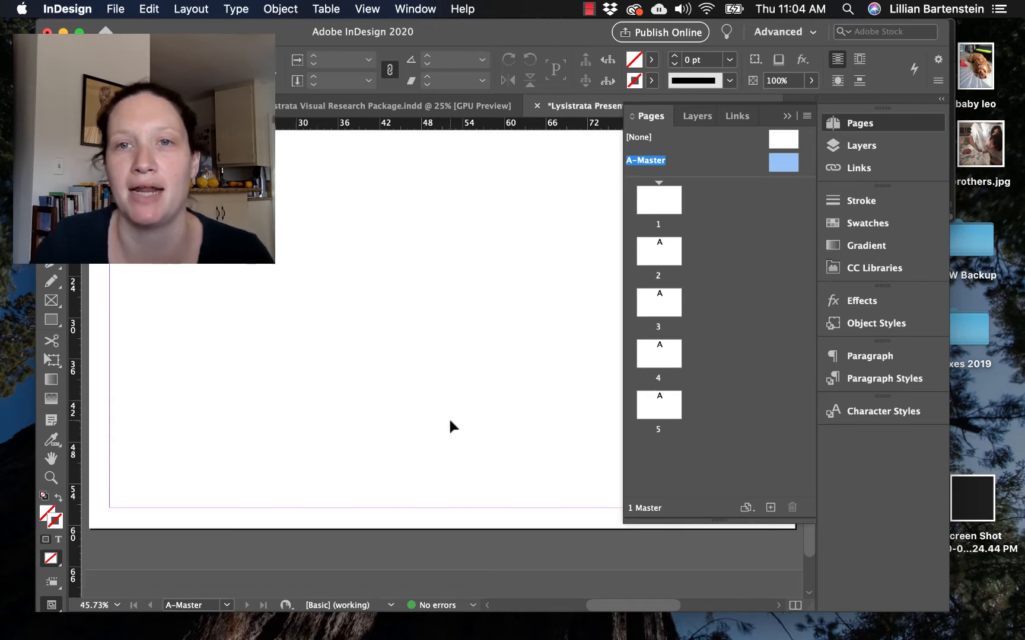
scroll(448, 413, "up", 5)
scroll(443, 373, "down", 3)
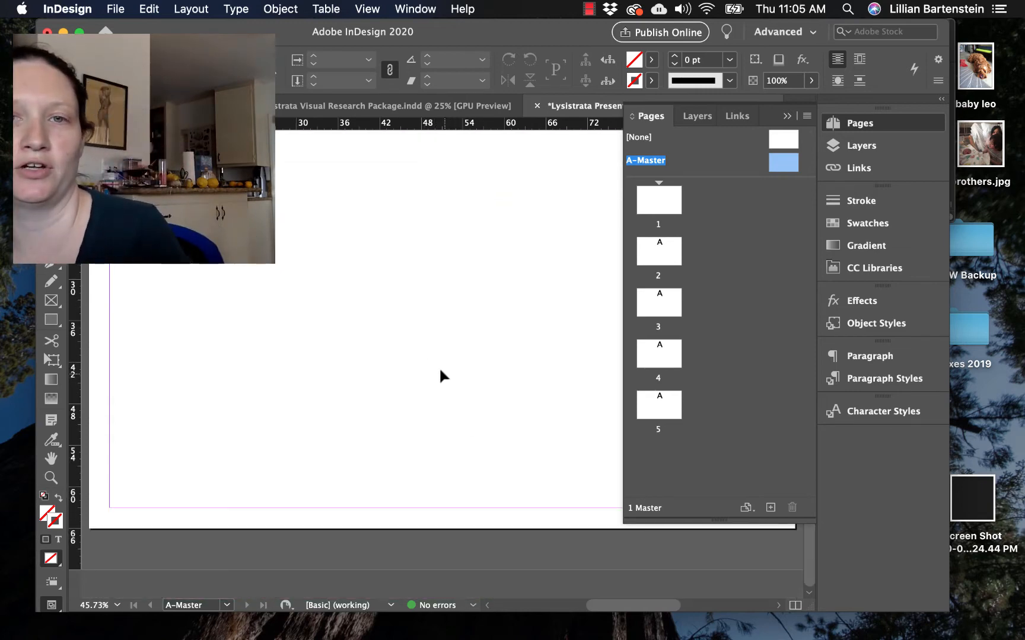
scroll(433, 362, "up", 3)
scroll(428, 359, "down", 3)
scroll(427, 359, "up", 2)
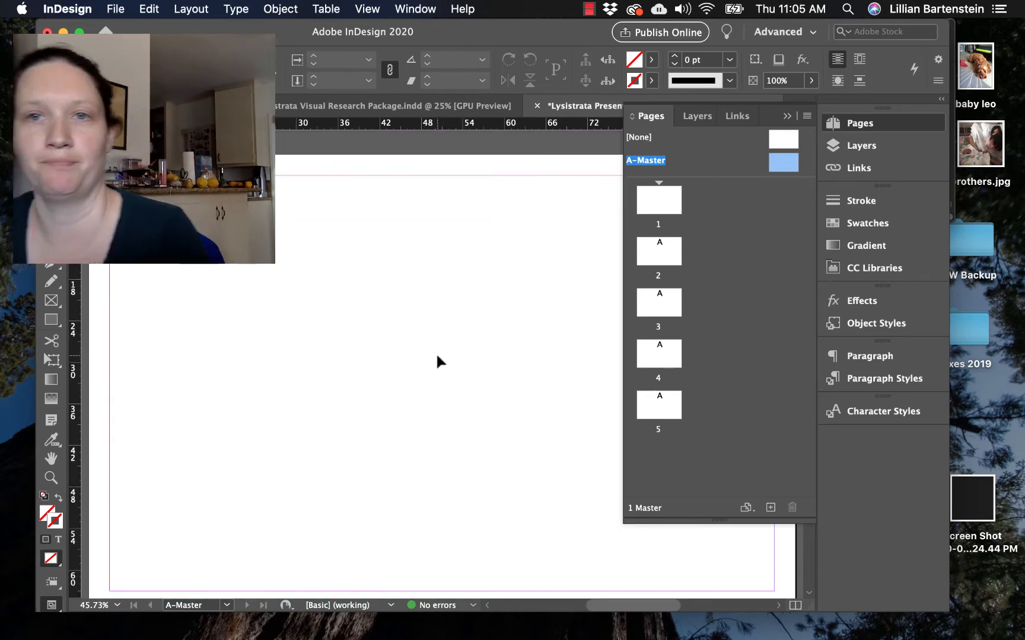
scroll(437, 361, "down", 2)
scroll(425, 340, "up", 4)
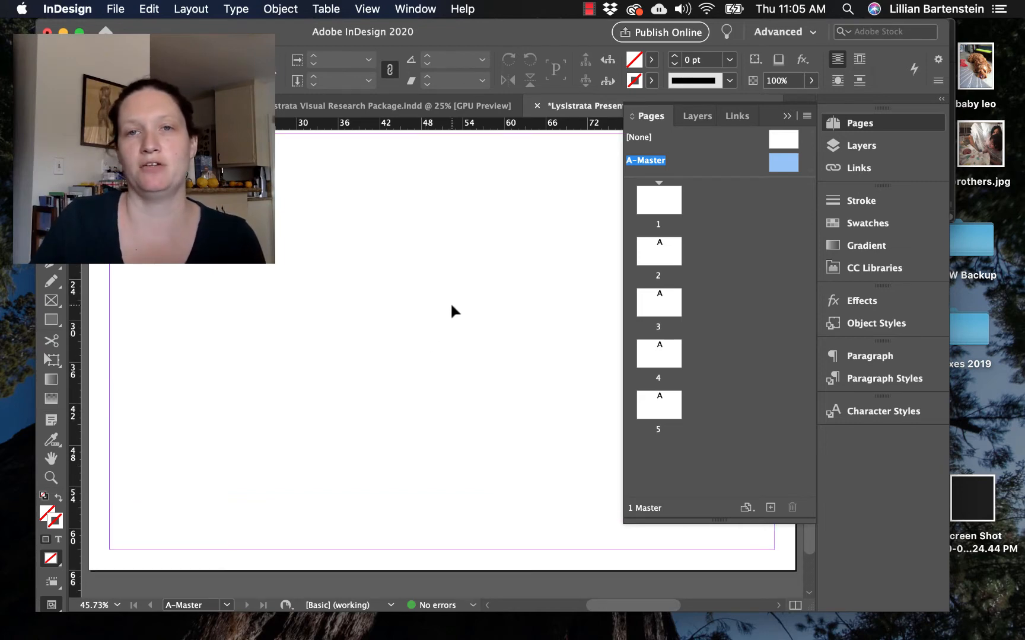
scroll(495, 285, "up", 1)
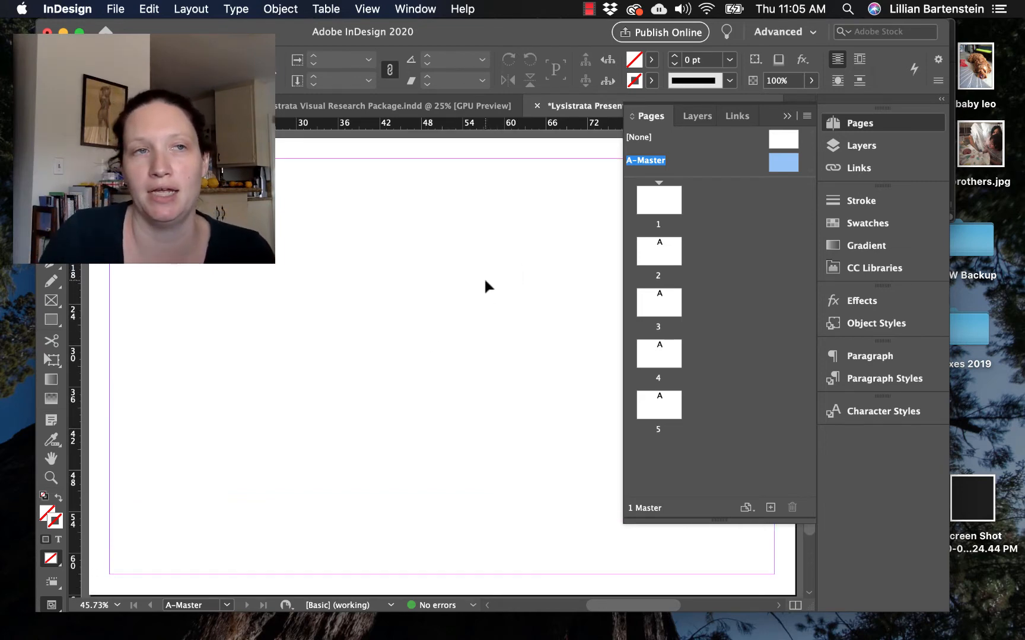
scroll(485, 273, "down", 1)
Step: Switch to Finder and browse the 02 Visual Research, 03 Paint and 05 Project Files folders for background assets
left_click_drag(497, 42, 483, 172)
left_click(537, 39)
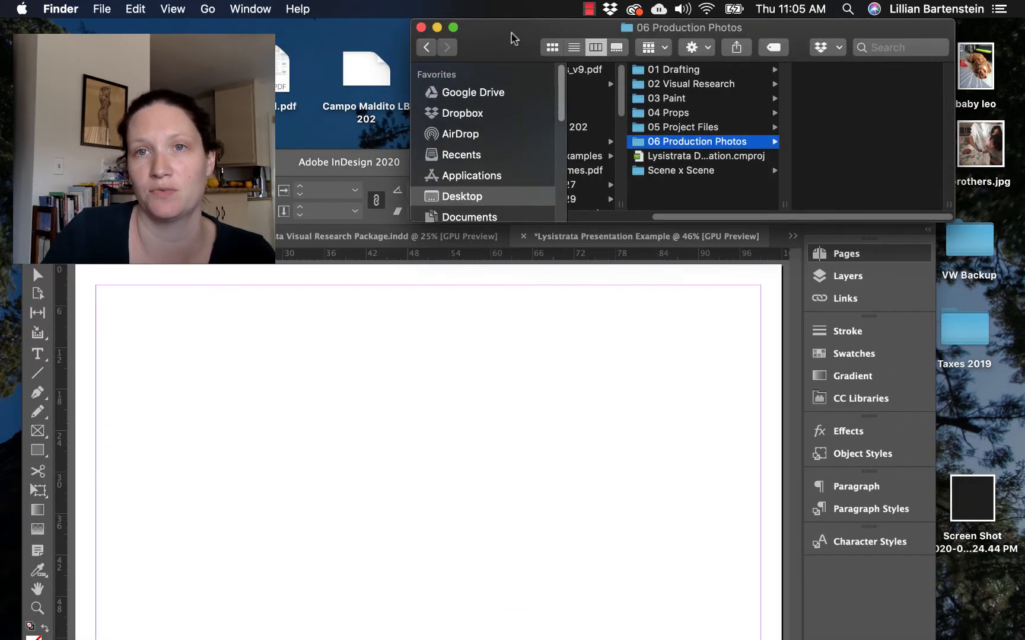
left_click(702, 85)
scroll(876, 134, "down", 5)
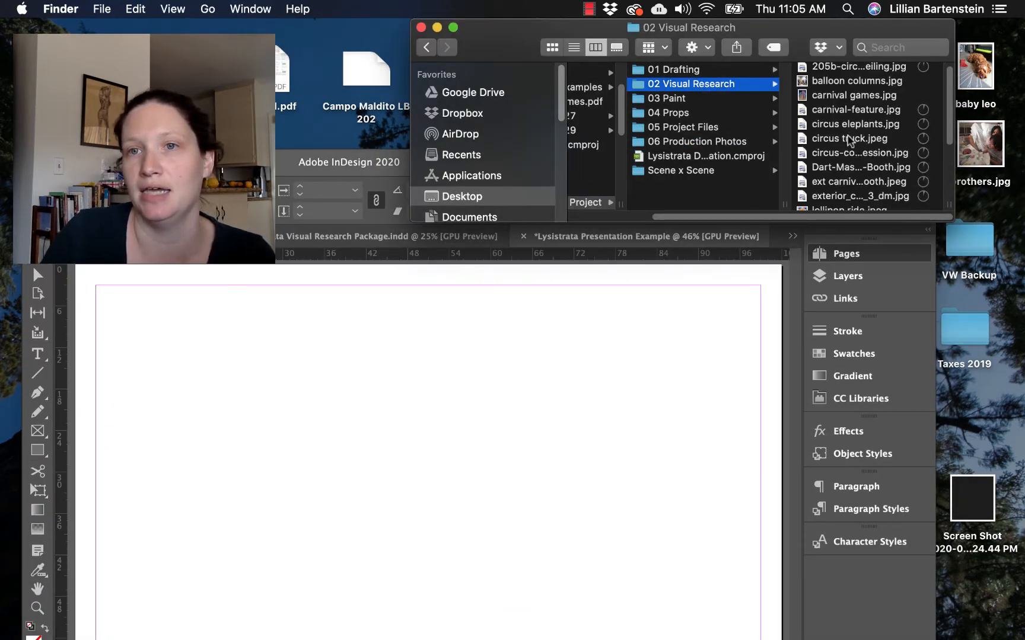
left_click(704, 99)
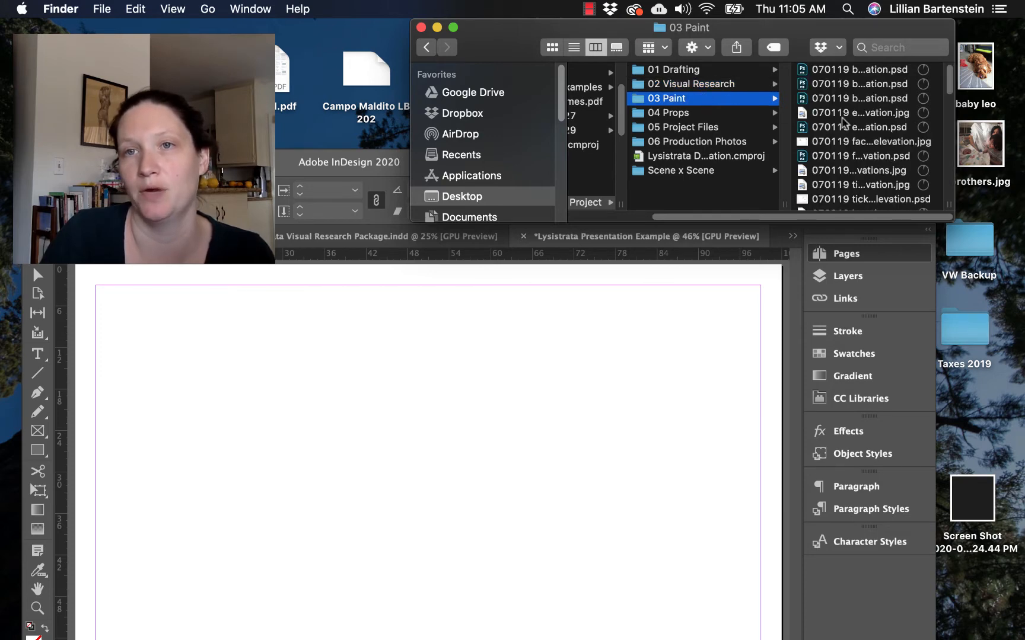
scroll(842, 119, "down", 10)
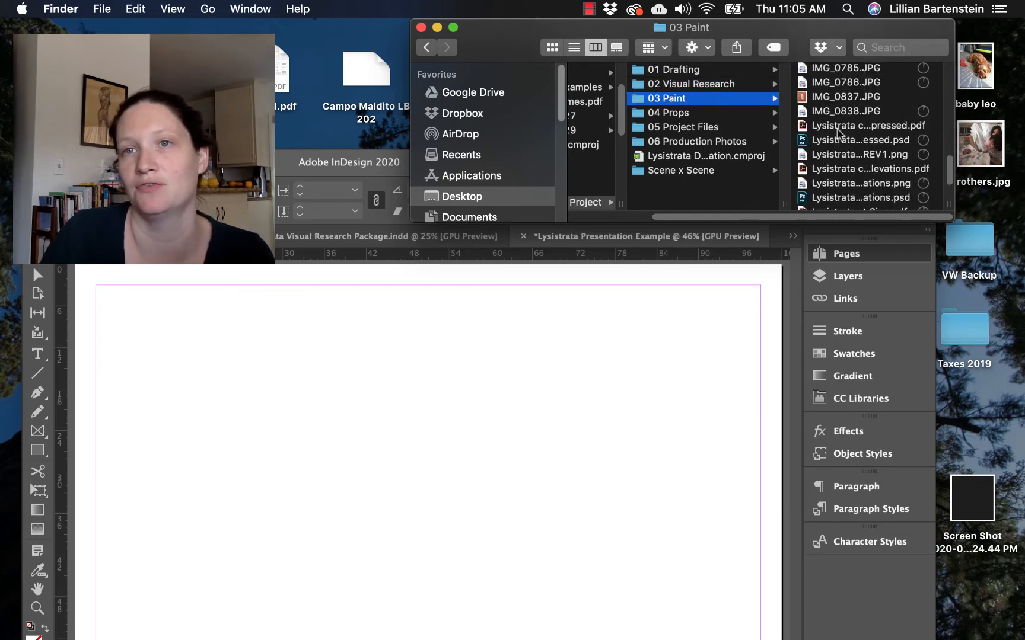
scroll(842, 136, "up", 1)
scroll(842, 136, "down", 5)
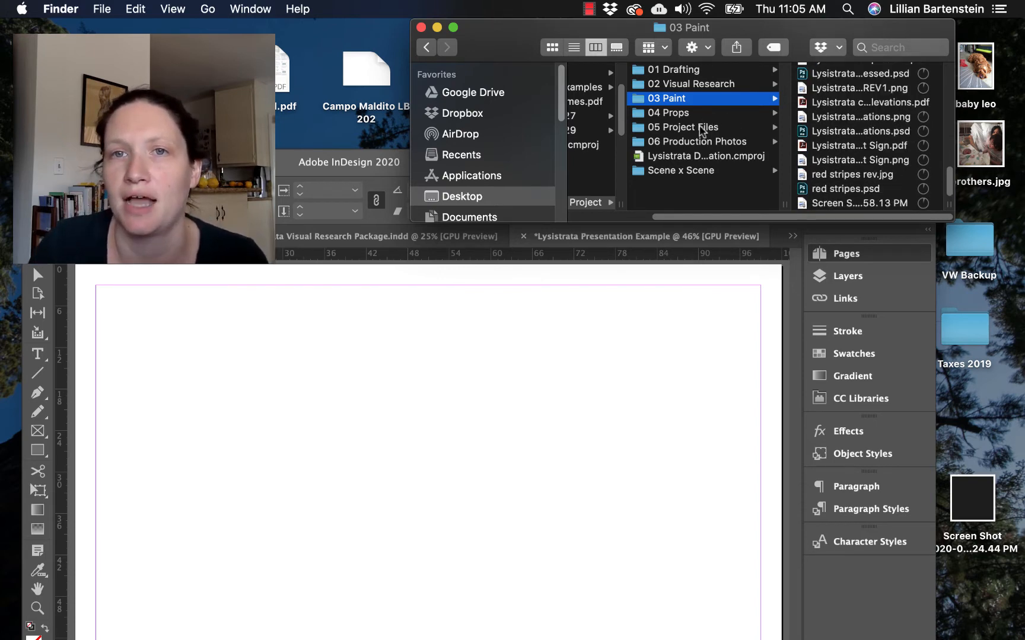
left_click(702, 128)
left_click(836, 113)
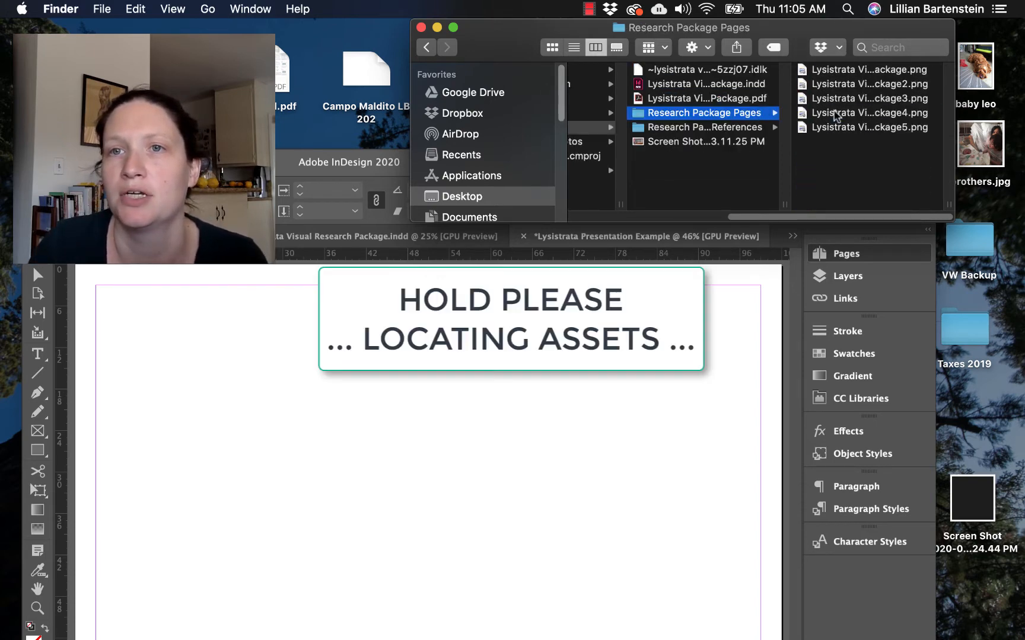
left_click(713, 129)
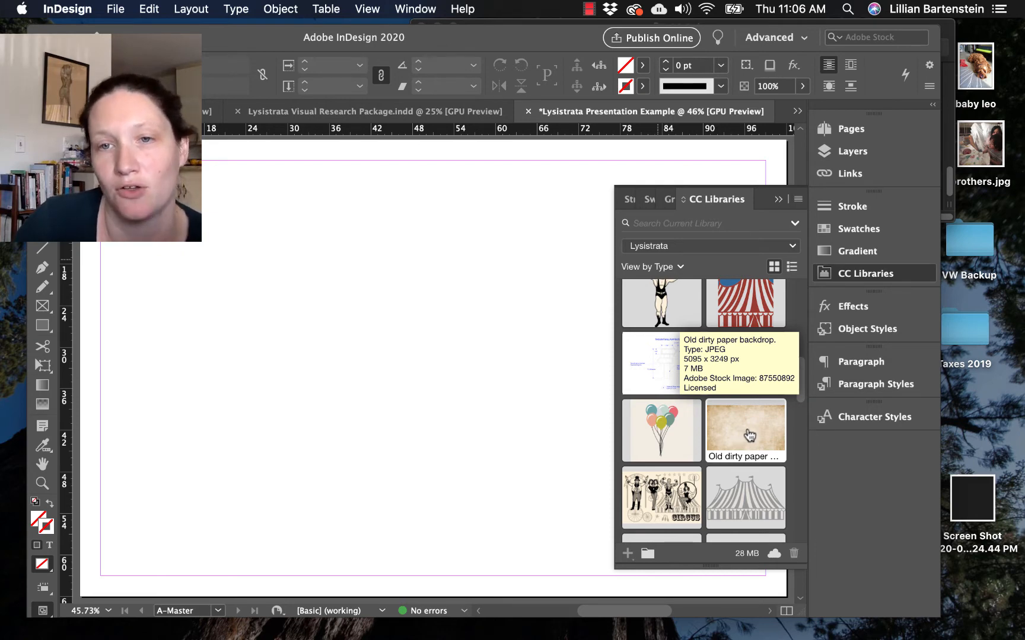
Step: Place the "Old dirty paper backdrop" image from the Lysistrata CC library on A-Master, starting near the page's upper-left margin corner
left_click_drag(751, 433, 393, 415)
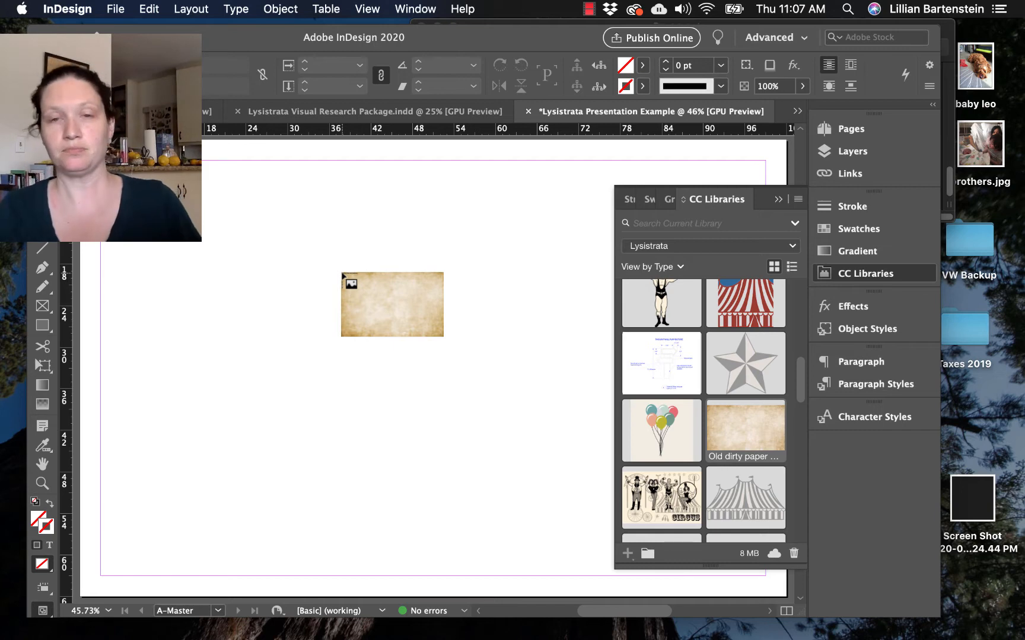
left_click(777, 200)
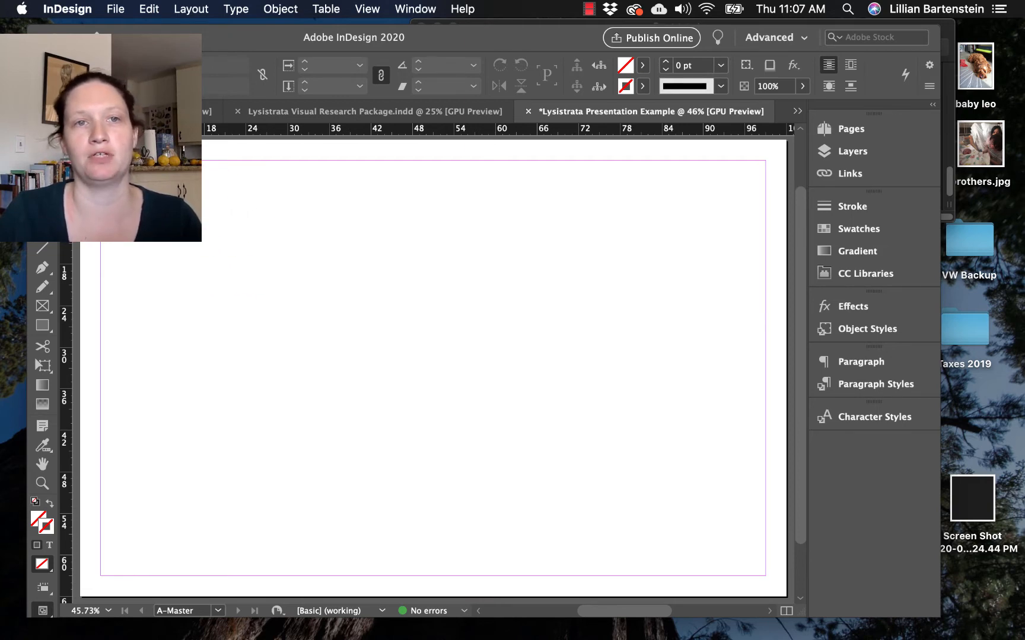
left_click(94, 157)
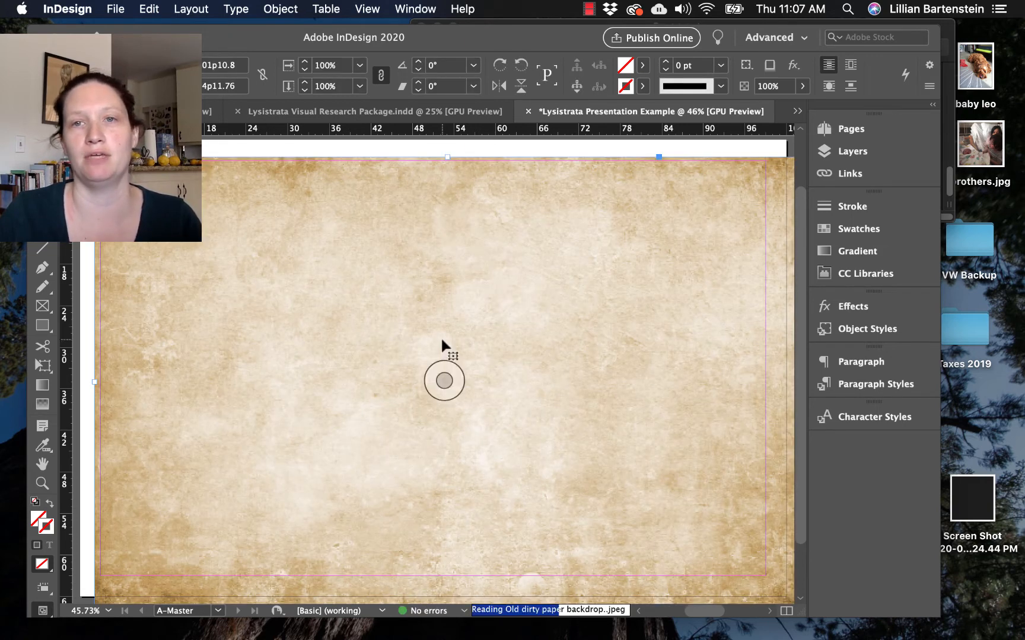
scroll(440, 336, "down", 3)
scroll(440, 336, "up", 5)
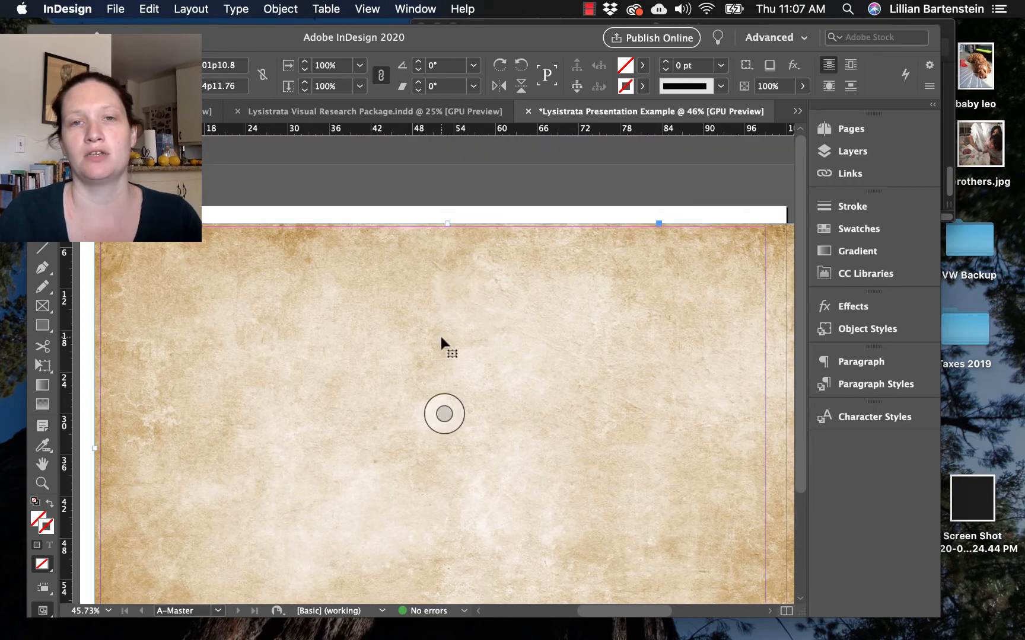
scroll(440, 333, "down", 5)
scroll(442, 339, "up", 4)
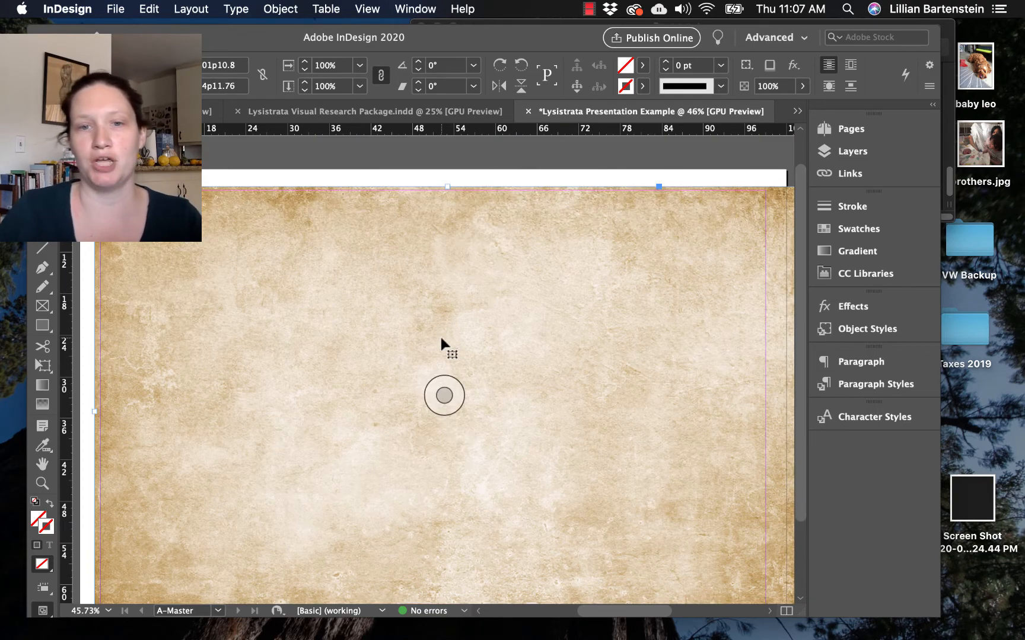
Step: Extend the background frame past the page's upper-left corner and enlarge the paper image inside it to about 133% to cover the page
key("super+minus")
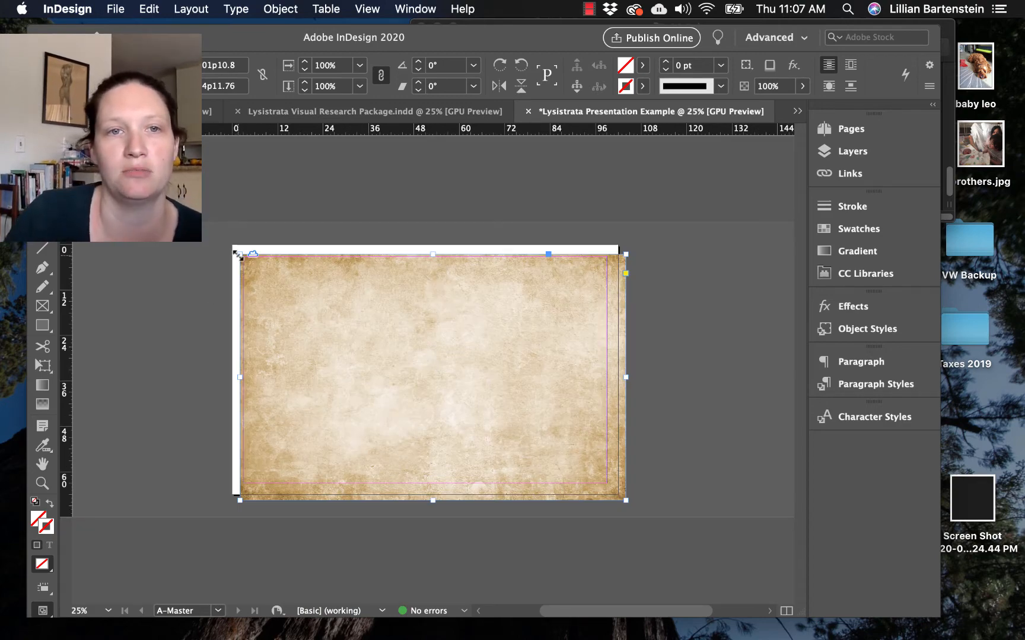
left_click_drag(237, 254, 199, 236)
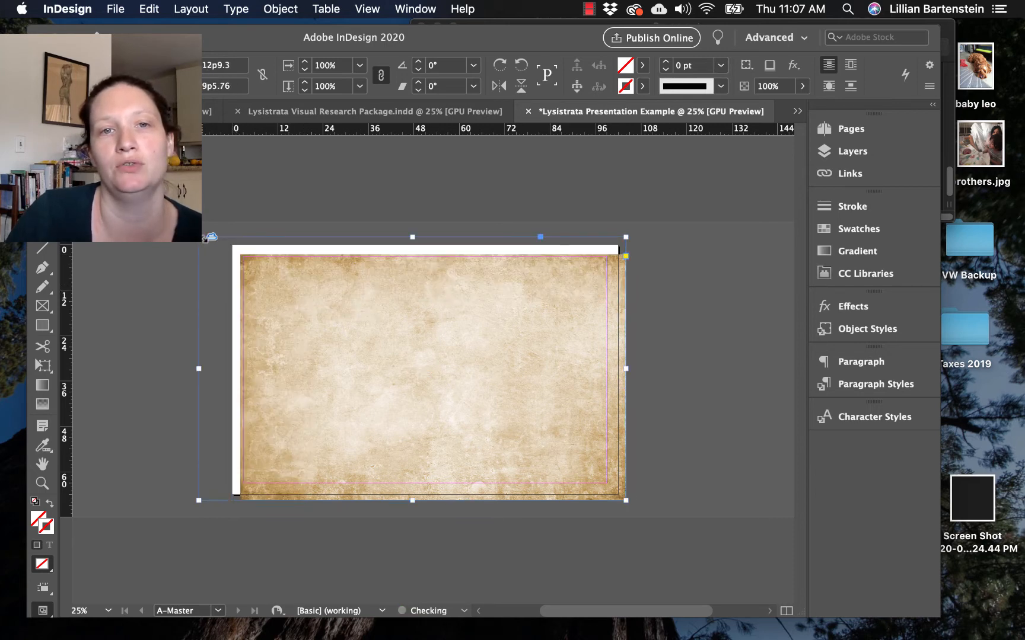
key("super+alt+c")
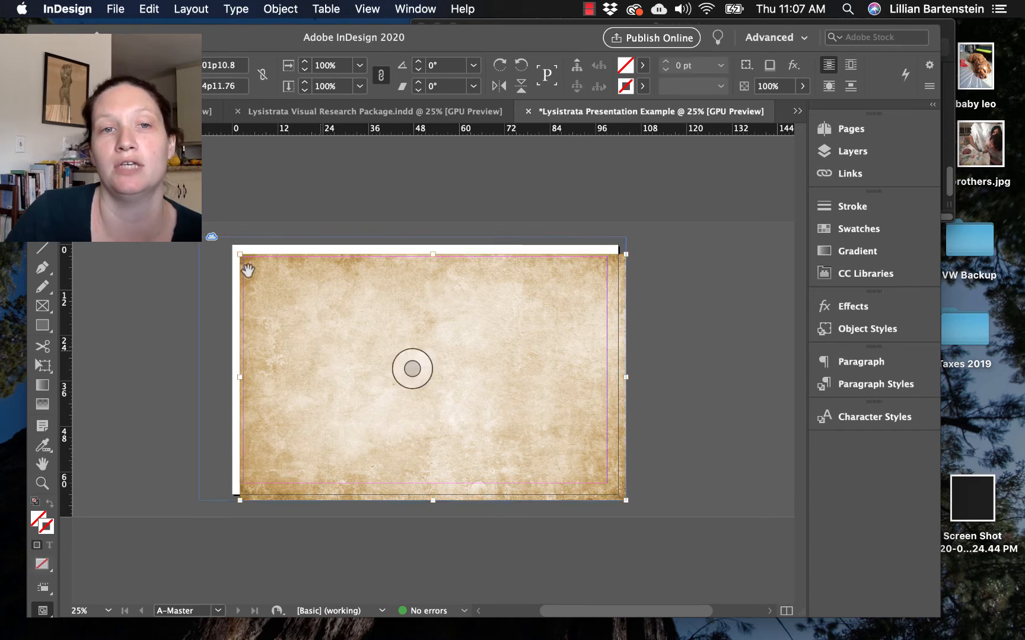
left_click_drag(236, 251, 173, 212)
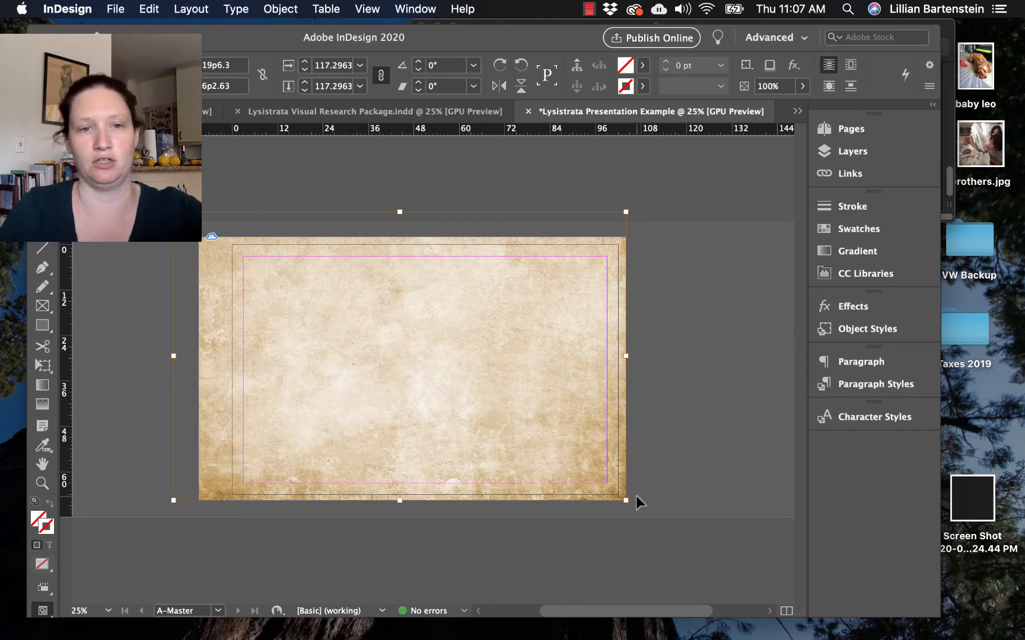
left_click_drag(625, 501, 685, 537)
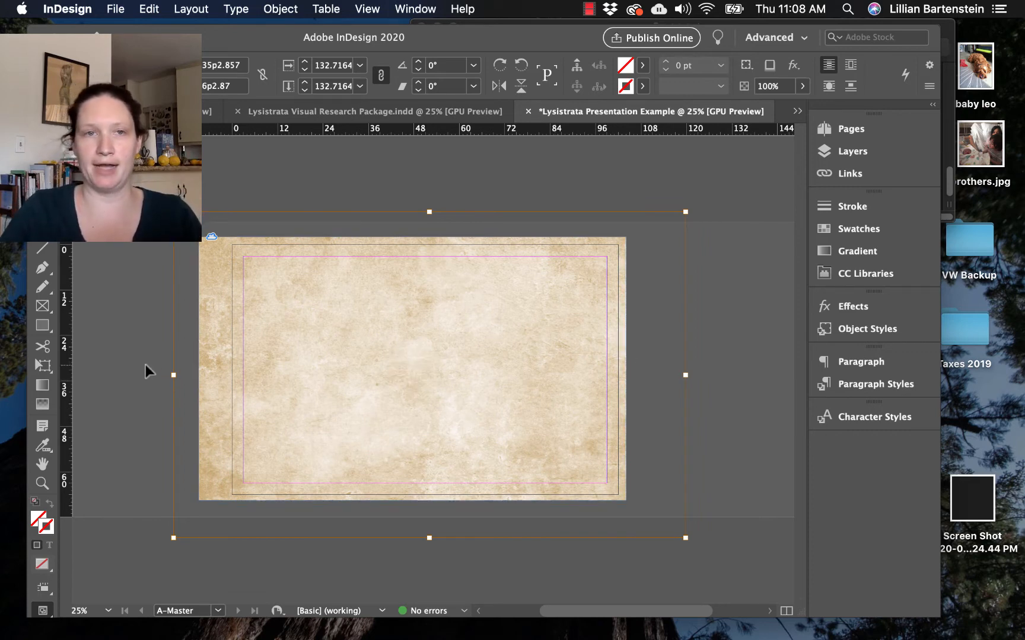
Step: Crop the paper background frame on A-Master to align with all four page edges
key("super+z")
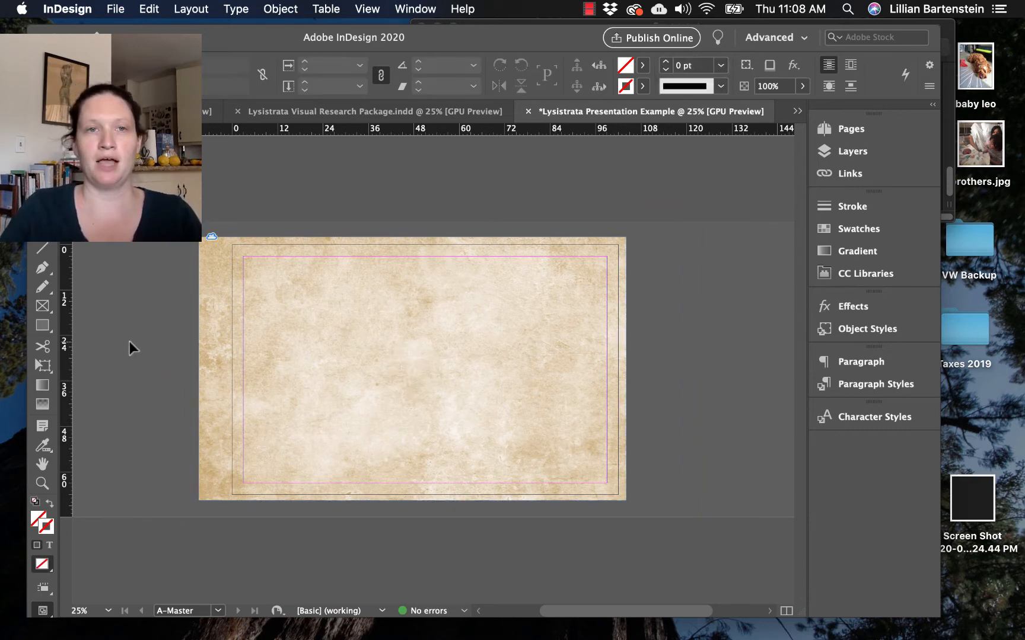
left_click(211, 347)
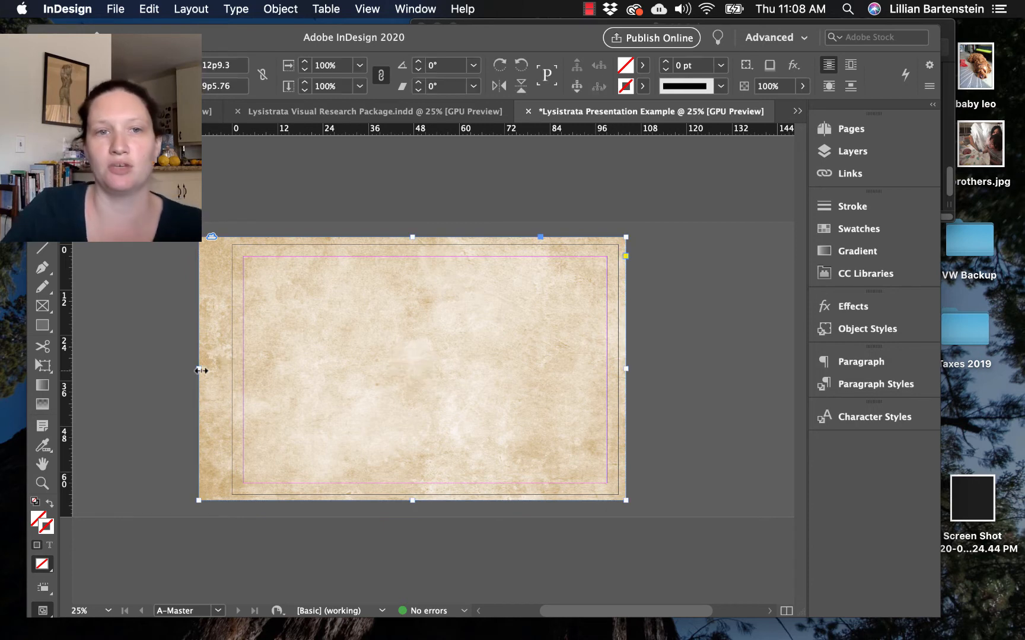
left_click_drag(198, 368, 232, 367)
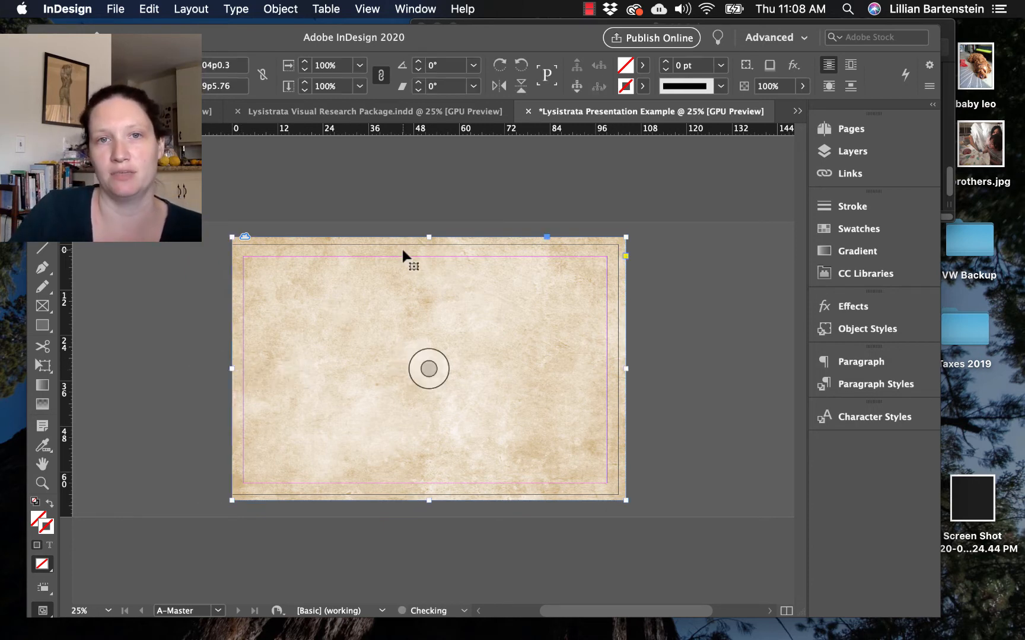
left_click_drag(427, 240, 428, 244)
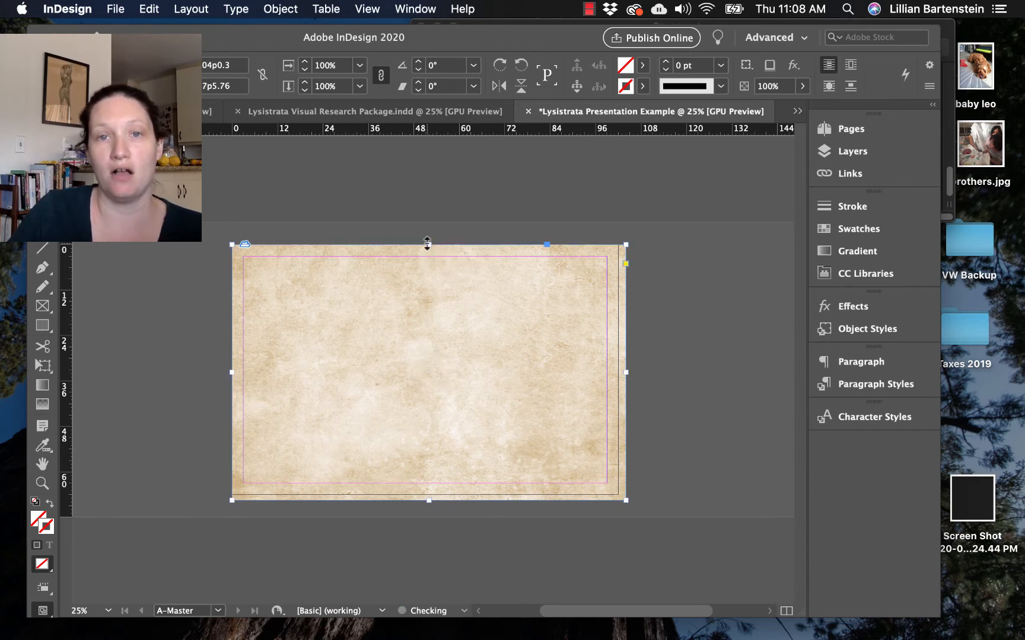
left_click_drag(627, 374, 618, 372)
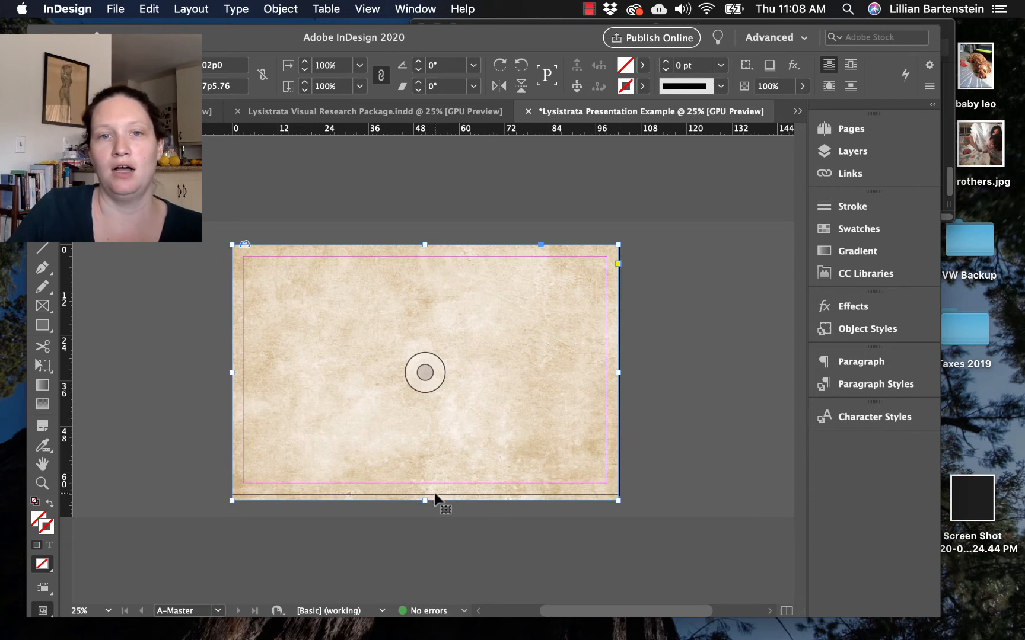
left_click_drag(425, 499, 424, 495)
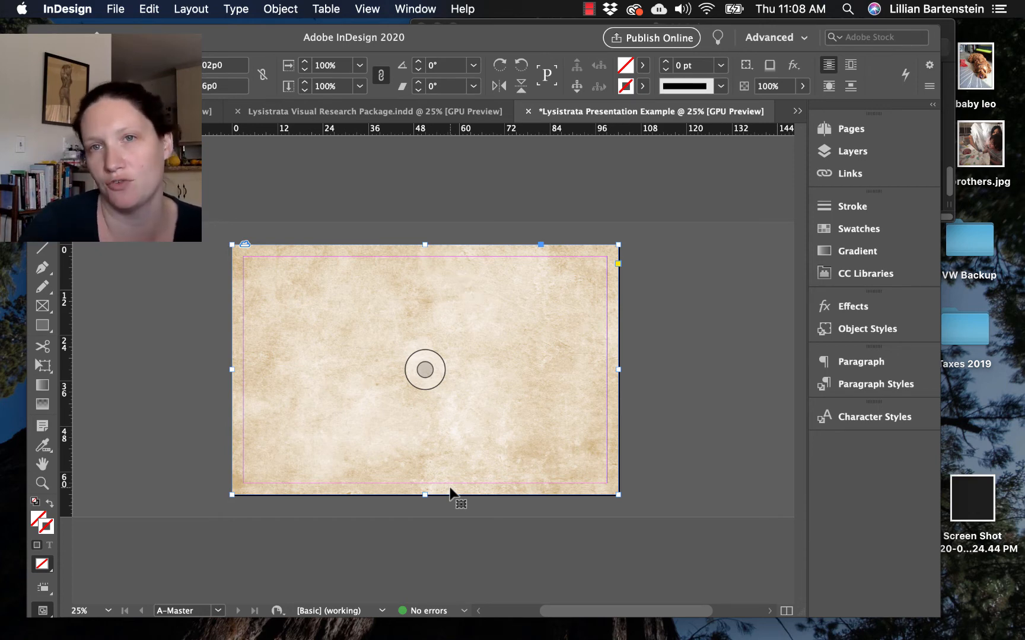
Step: Set the paper background's opacity to 60%
left_click(802, 87)
left_click_drag(805, 107, 771, 113)
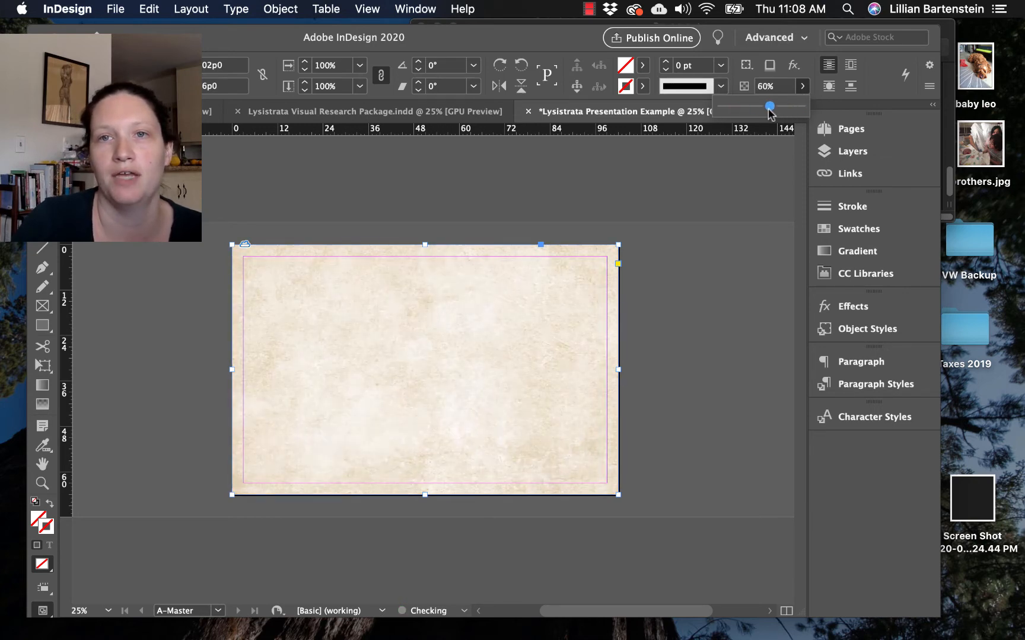
left_click(804, 88)
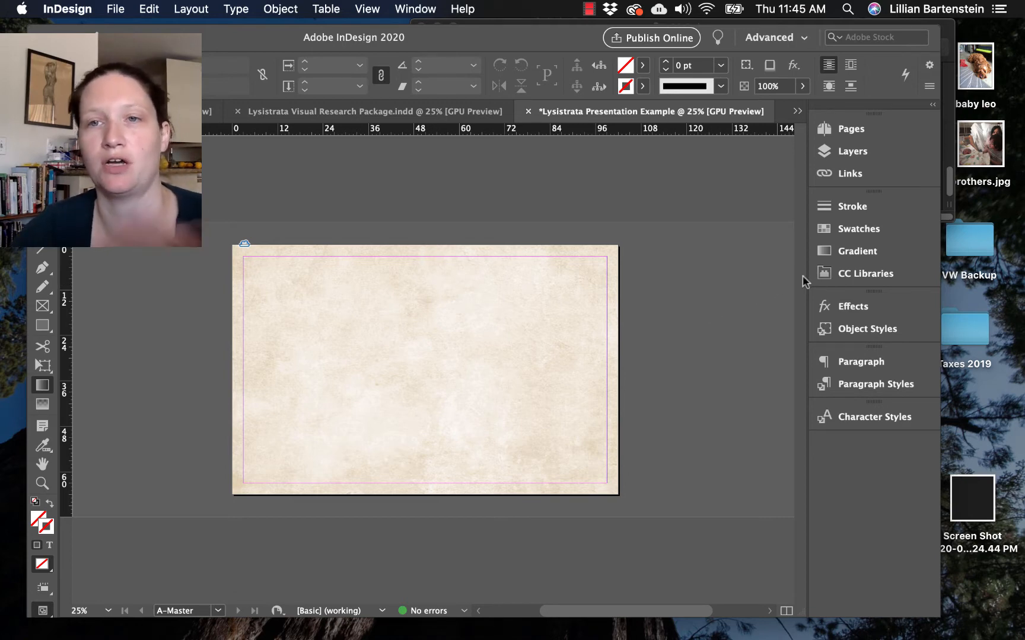
Step: Examine the colors and graphics stored in the Lysistrata CC library
left_click(864, 274)
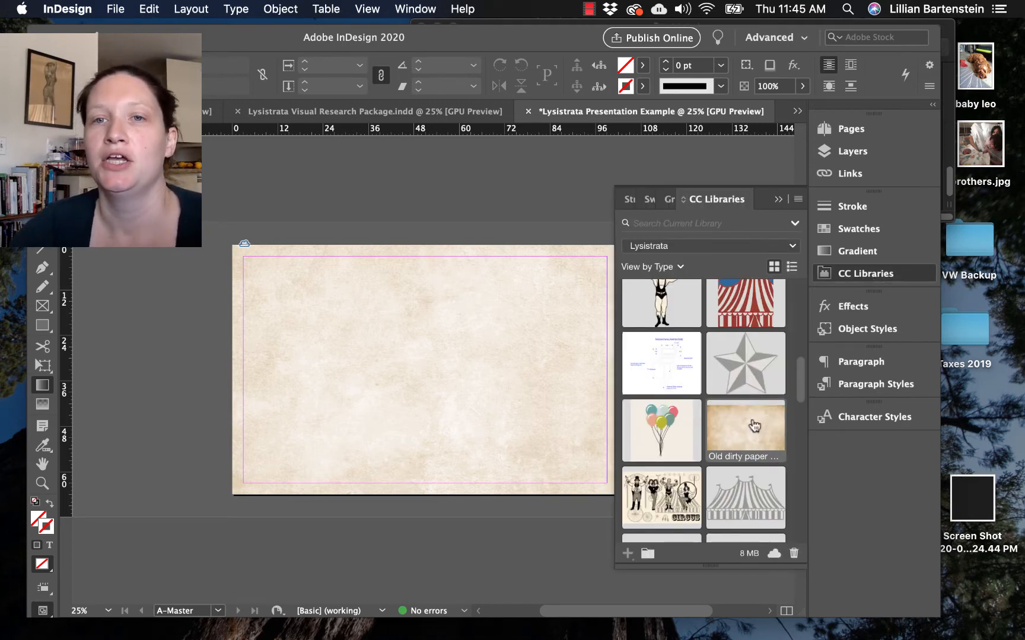
scroll(707, 394, "up", 1)
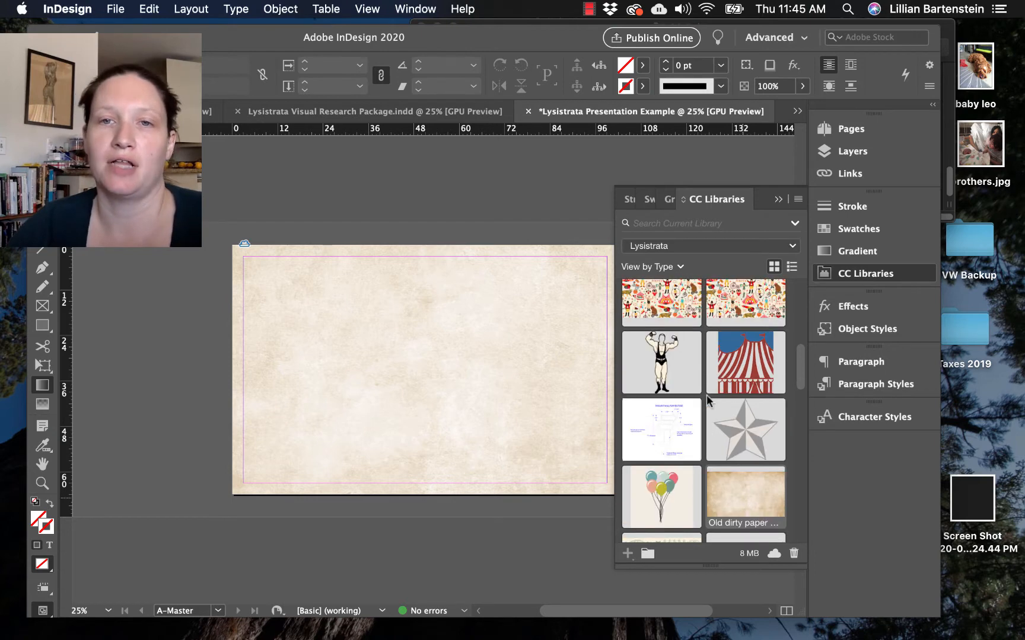
scroll(706, 395, "up", 5)
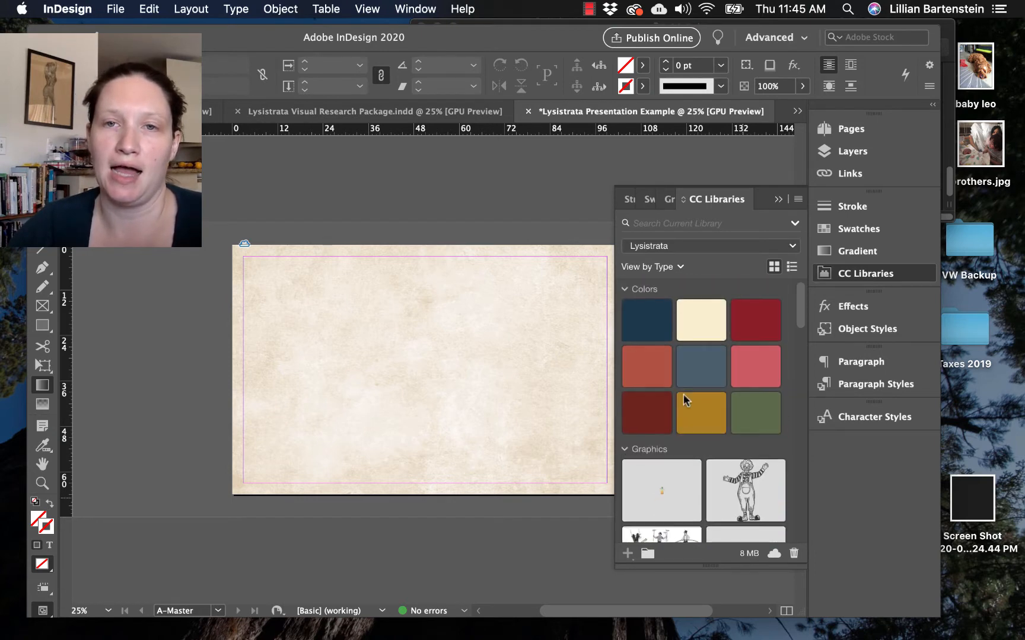
scroll(708, 406, "down", 8)
scroll(688, 398, "down", 10)
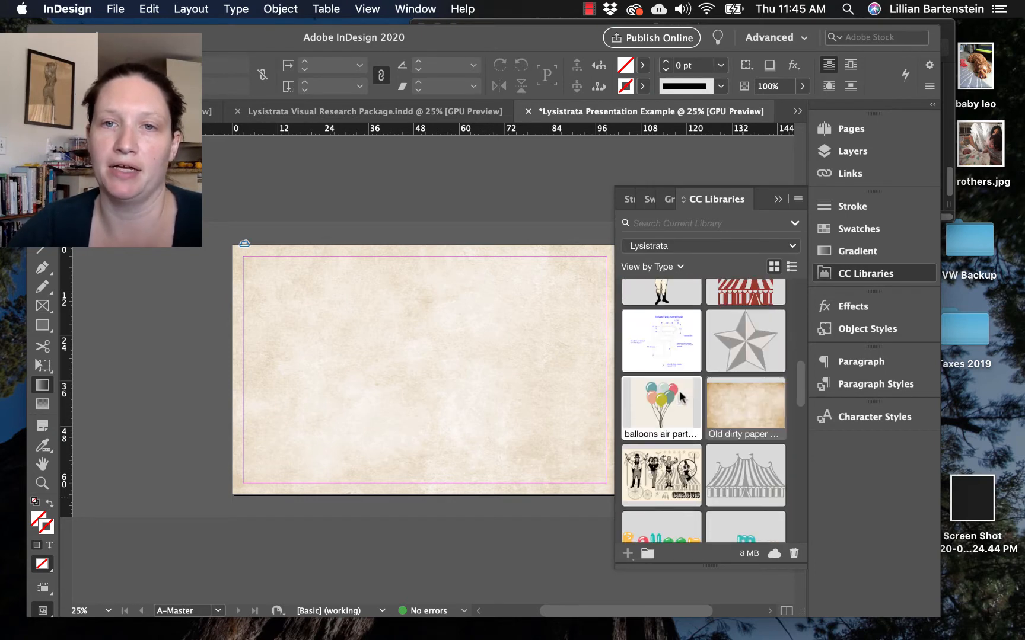
scroll(681, 394, "down", 10)
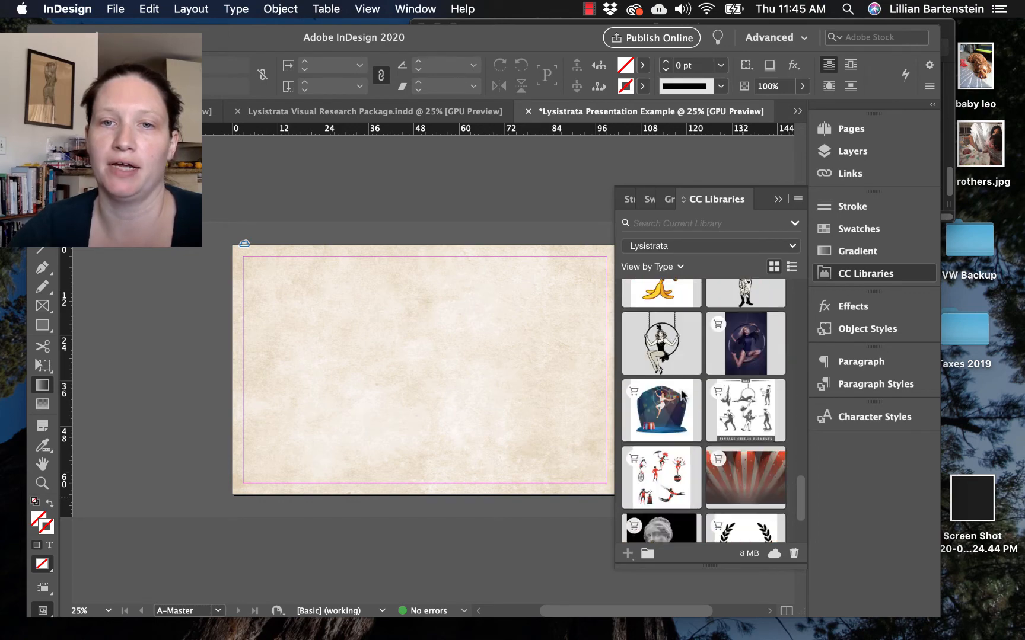
scroll(682, 388, "up", 15)
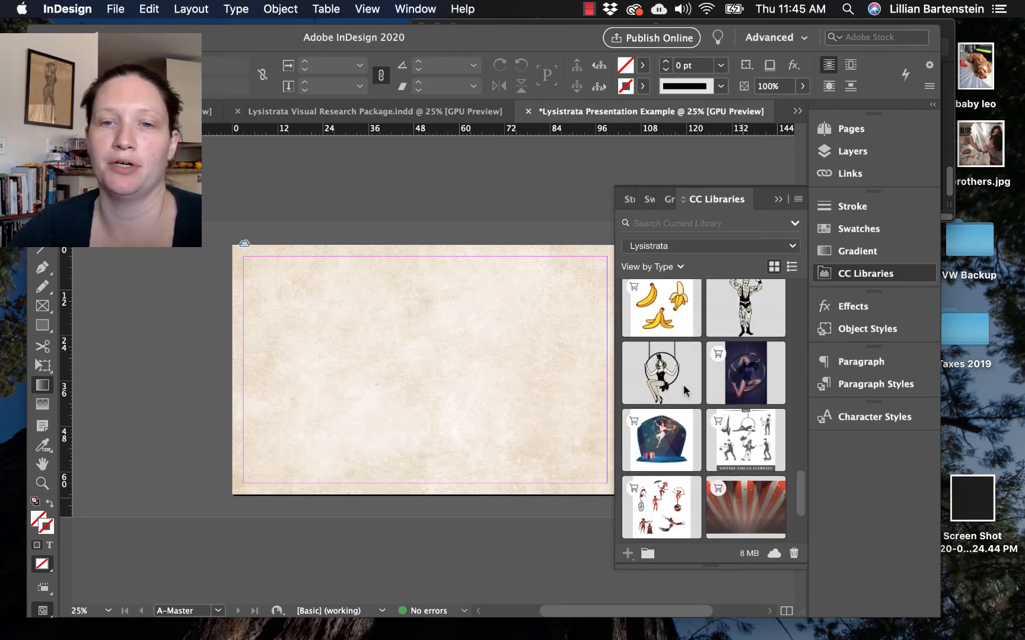
scroll(677, 380, "up", 10)
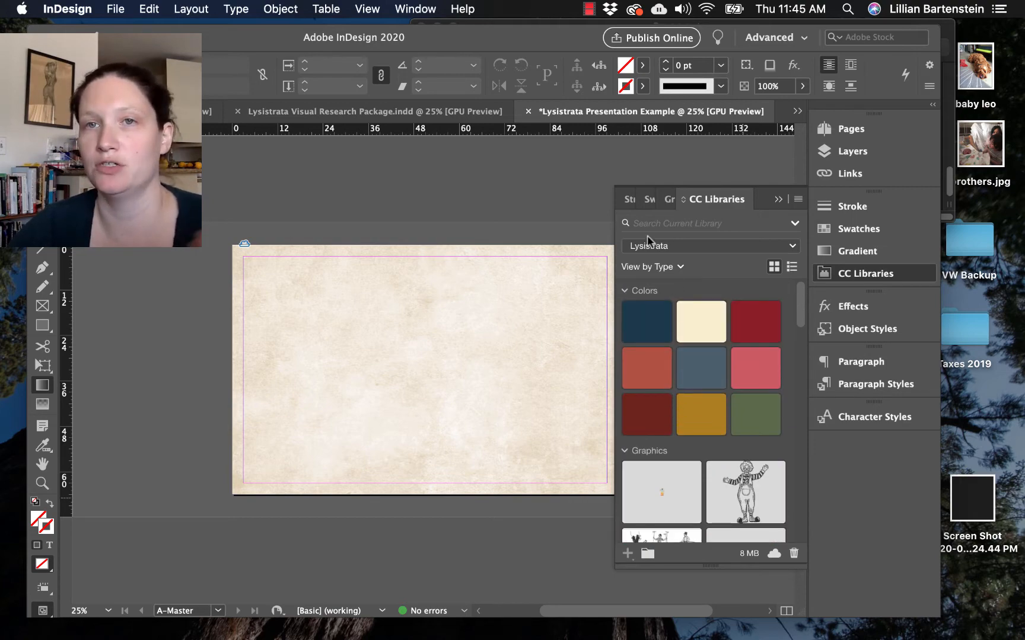
Step: Add the "Lysistrata...ations.png" file from Finder's 03 Paint folder to the Lysistrata CC library and look through its graphics
left_click_drag(560, 29, 354, 23)
mouse_move(787, 38)
left_mouse_down()
mouse_move(850, 73)
mouse_move(830, 95)
mouse_move(820, 91)
left_mouse_up()
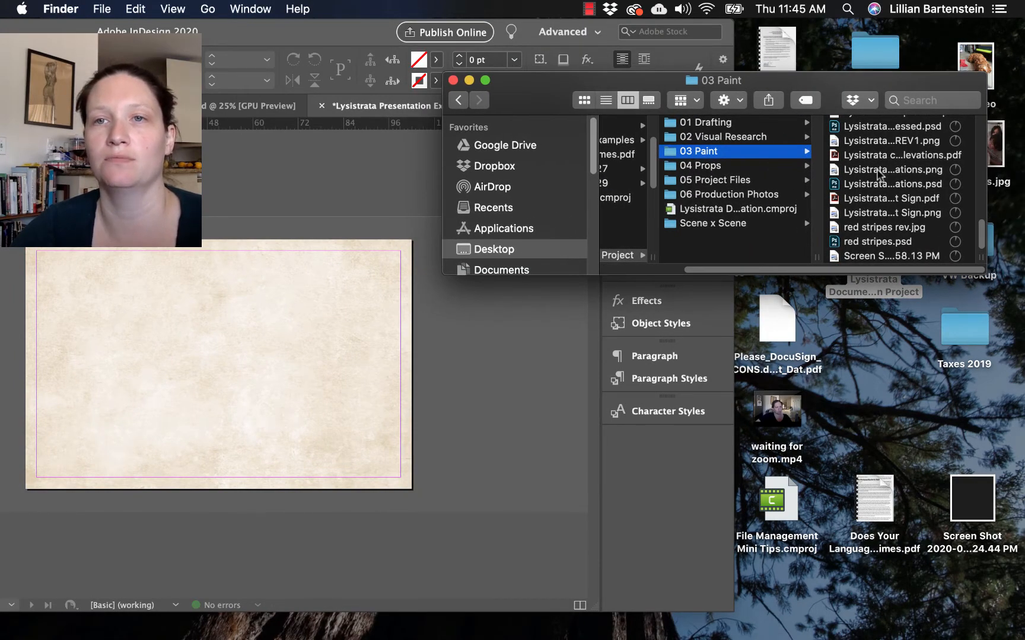
left_click(877, 172)
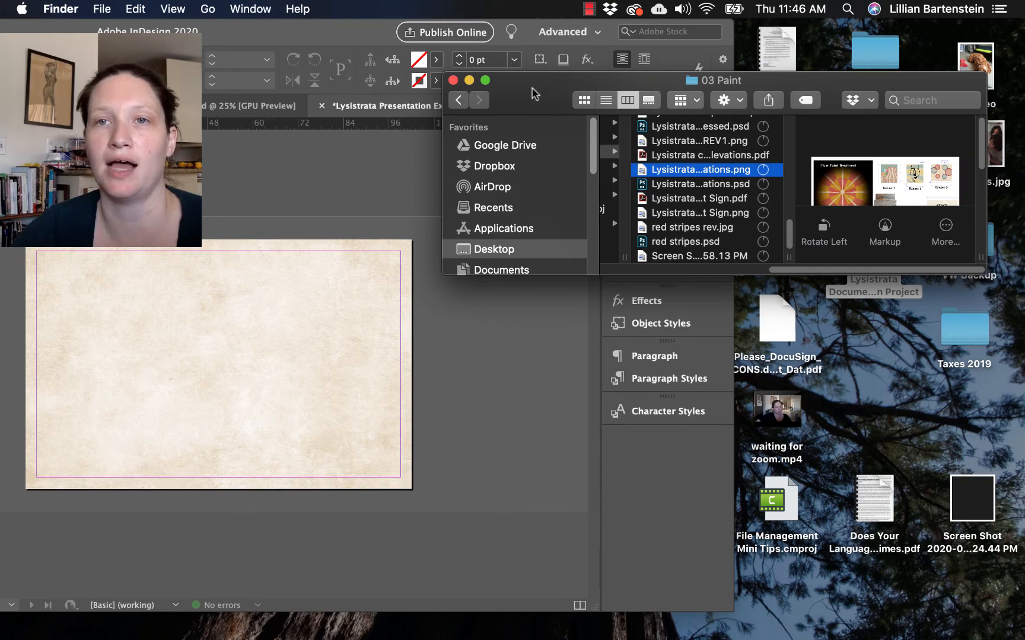
mouse_move(532, 92)
left_mouse_down()
mouse_move(526, 192)
mouse_move(549, 344)
left_mouse_up()
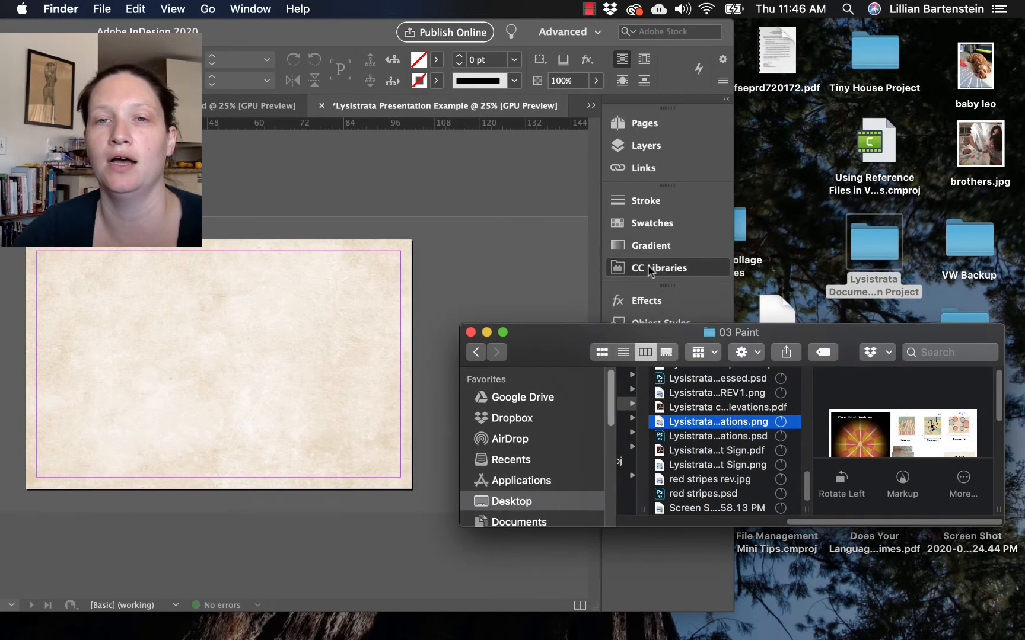
left_click(651, 270)
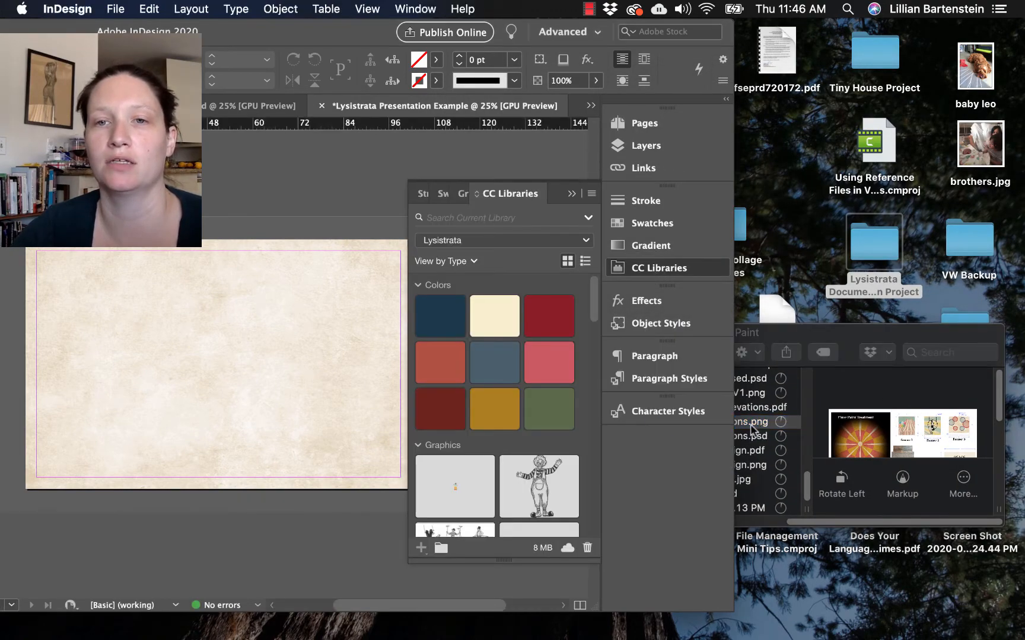
left_click_drag(752, 427, 513, 402)
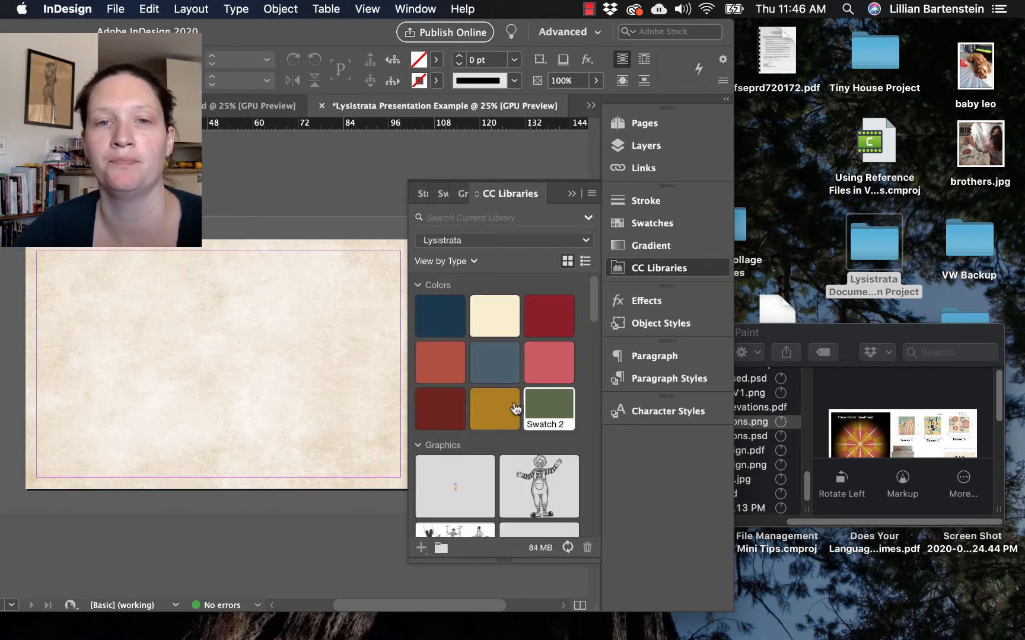
scroll(513, 401, "down", 10)
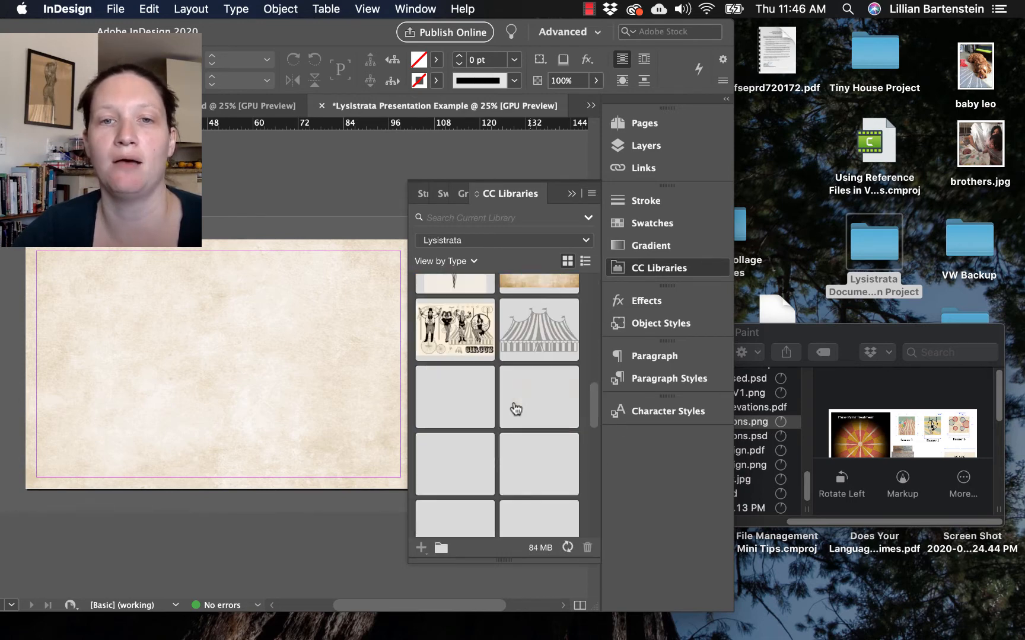
scroll(519, 450, "down", 5)
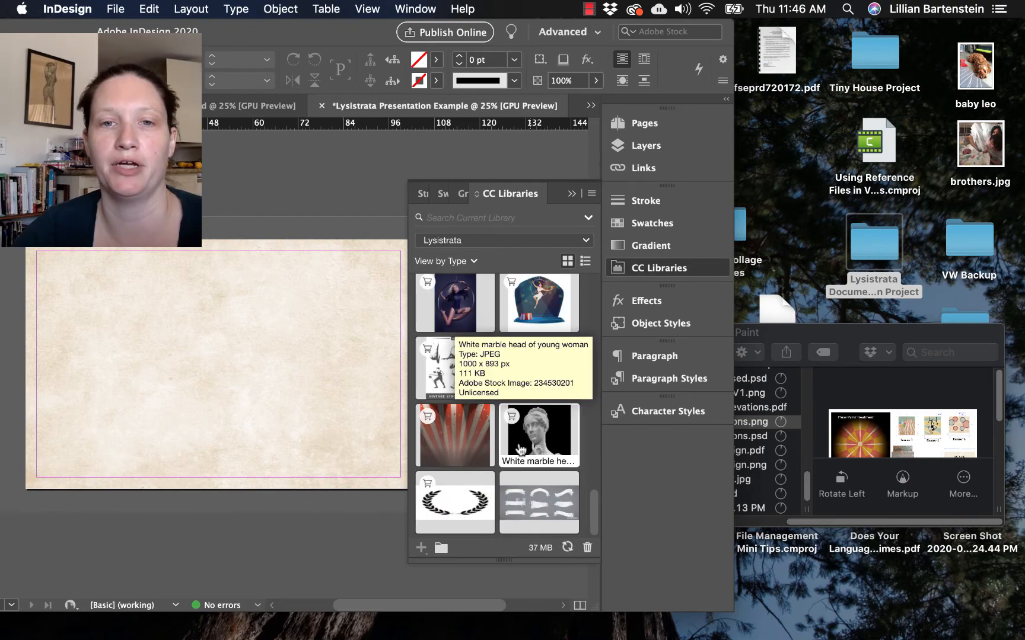
scroll(553, 471, "up", 8)
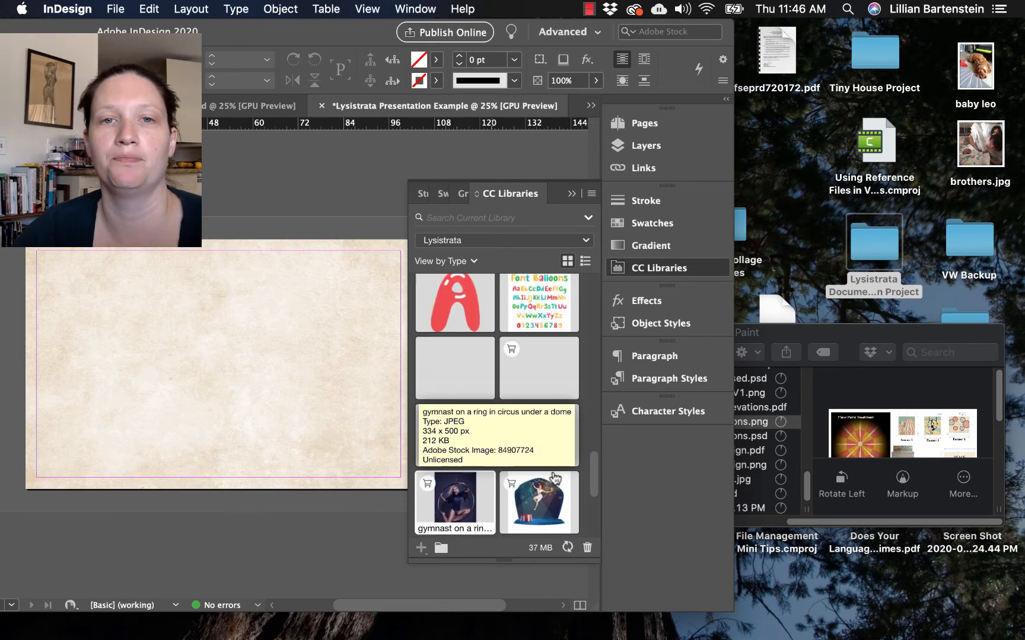
scroll(555, 479, "up", 10)
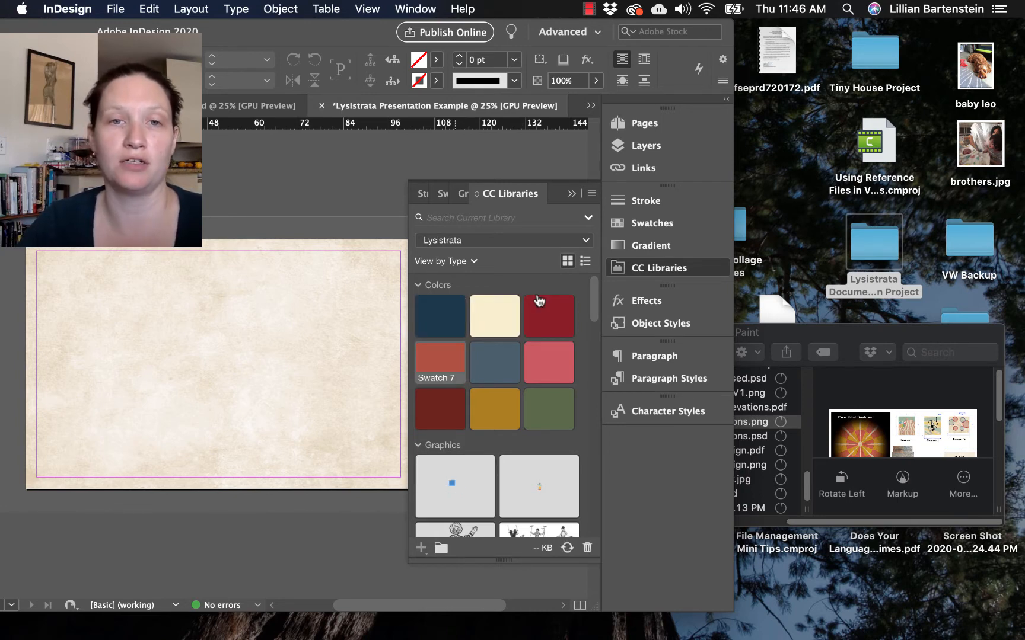
Step: Add the gold Swatch 3 from the Lysistrata library to the document swatches, and choose Swatch 7 as the stroke color
left_click(220, 350)
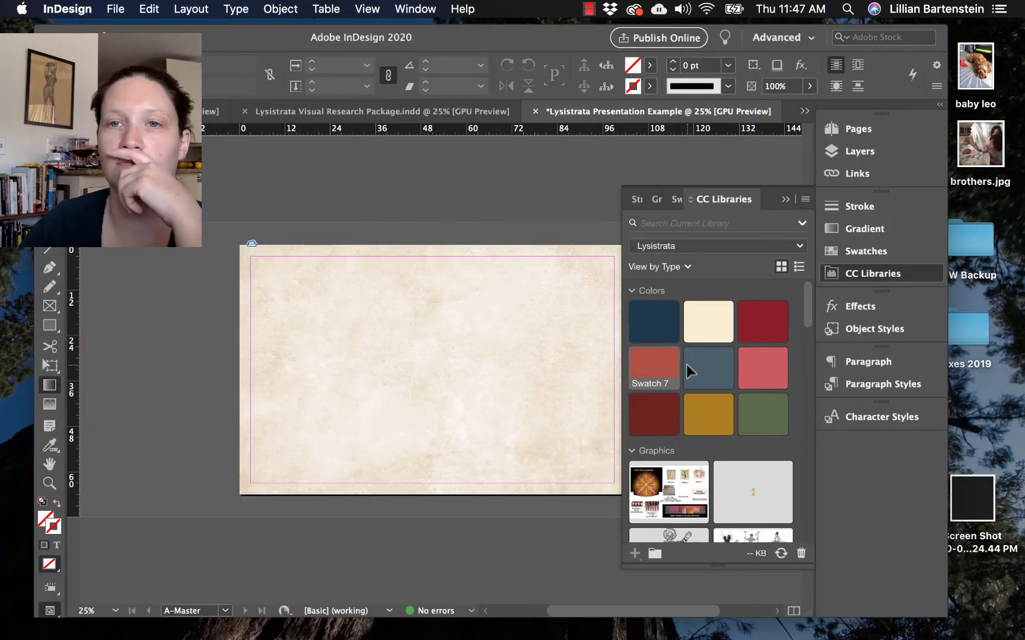
key("F5")
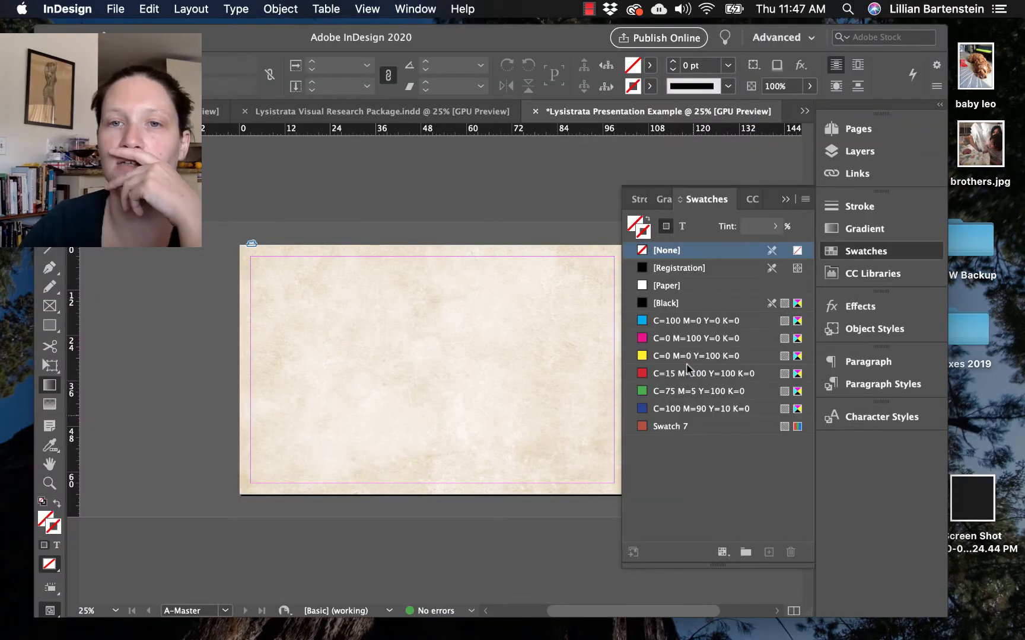
left_click(873, 274)
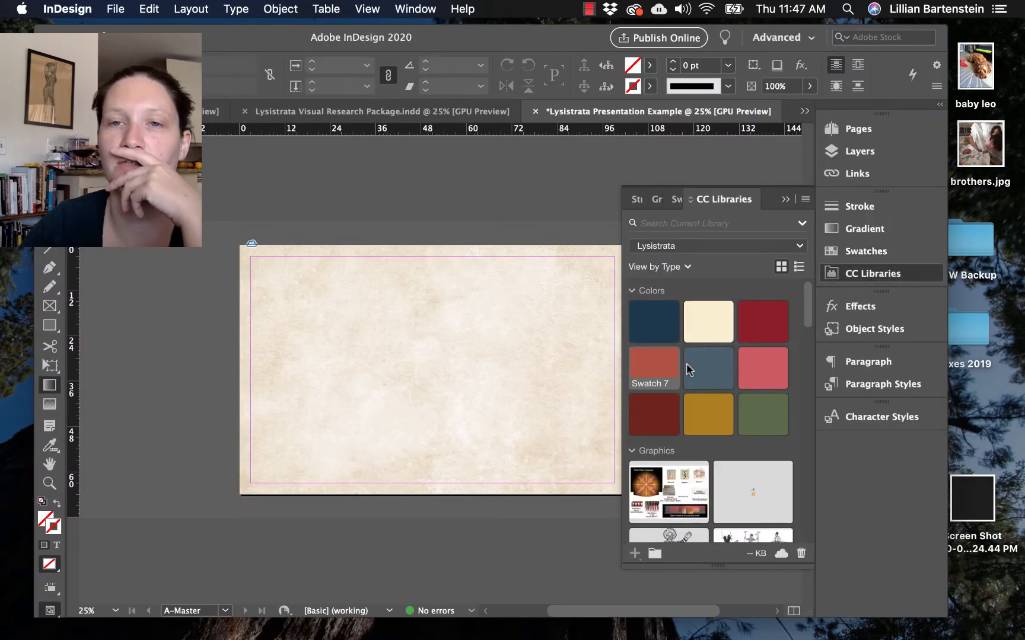
right_click(715, 418)
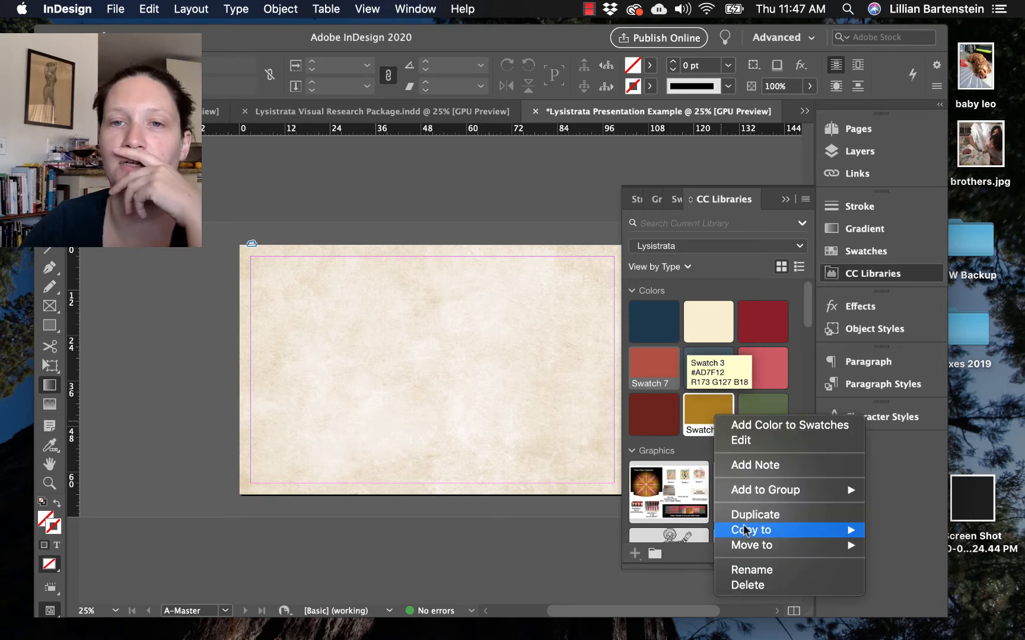
left_click(764, 425)
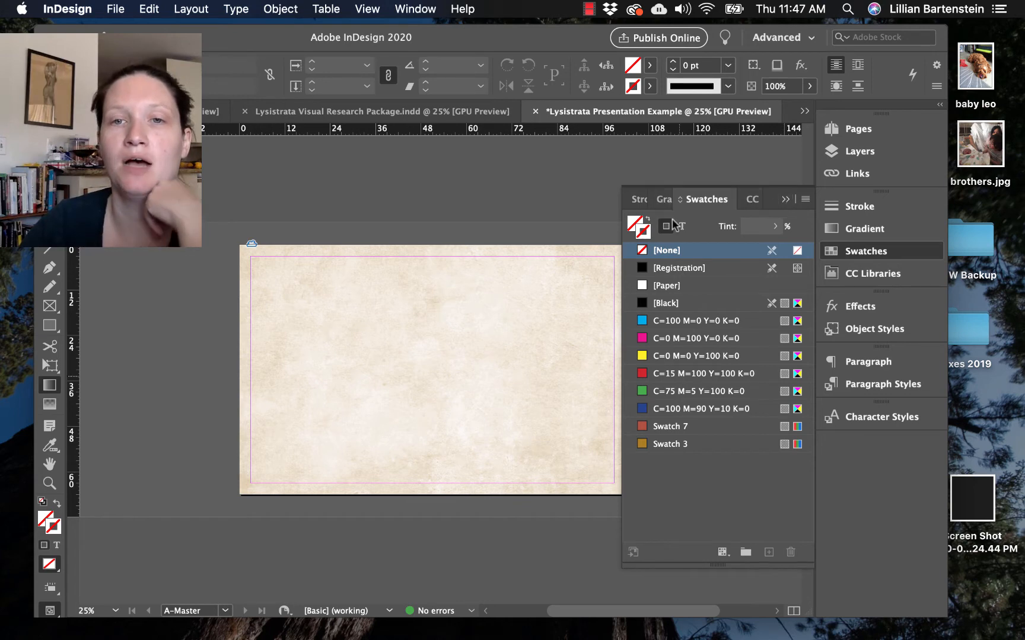
left_click(659, 430)
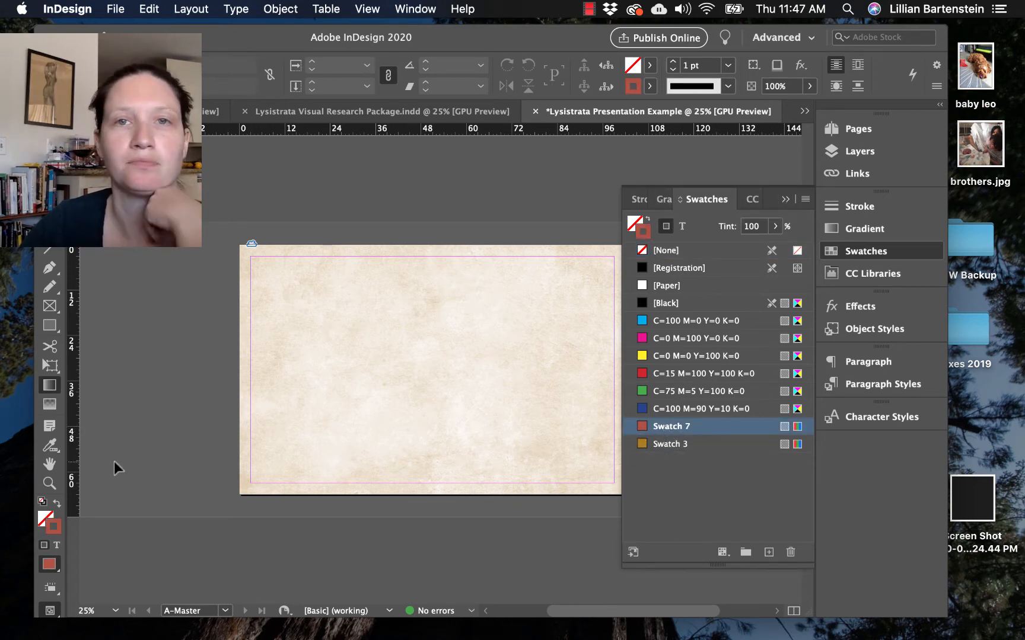
Step: Draw a banner about 110p0 wide and 7p0 high across the upper page, filled with Swatch 7 and without a stroke
left_click(57, 504)
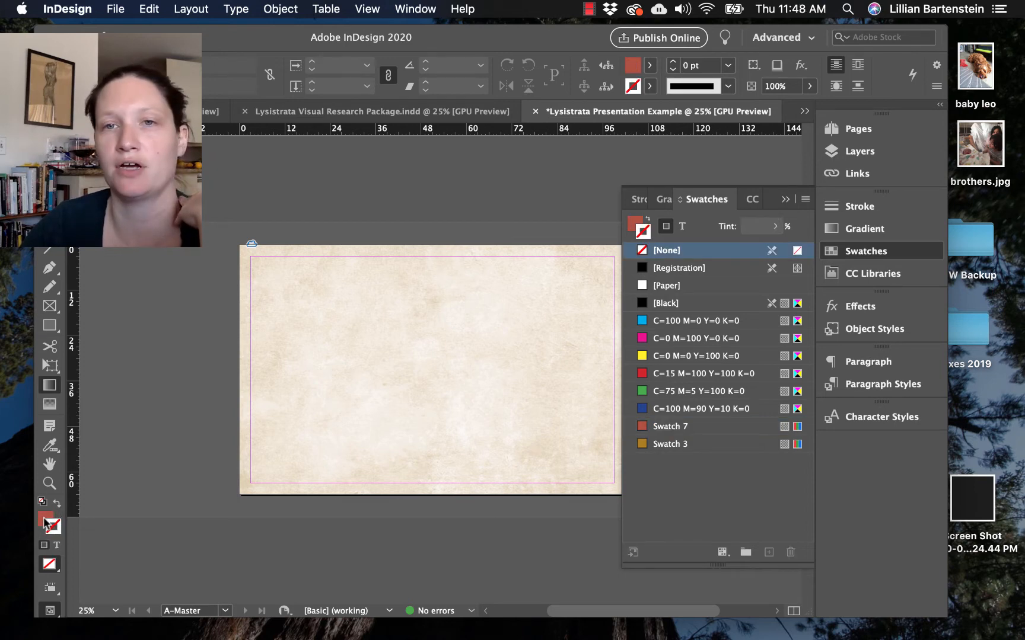
left_click(53, 326)
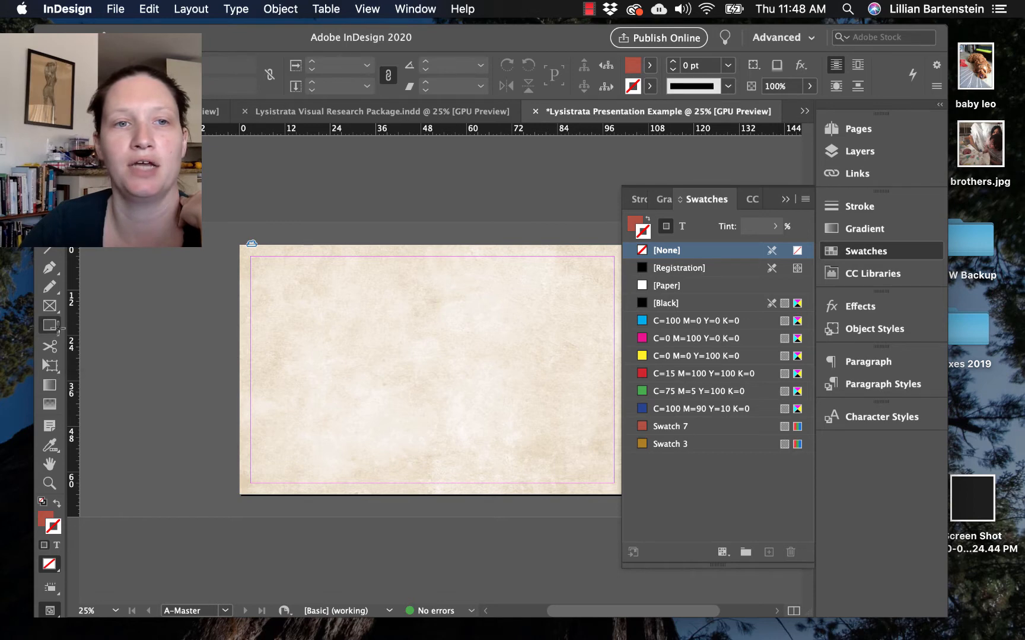
left_click_drag(227, 265, 640, 291)
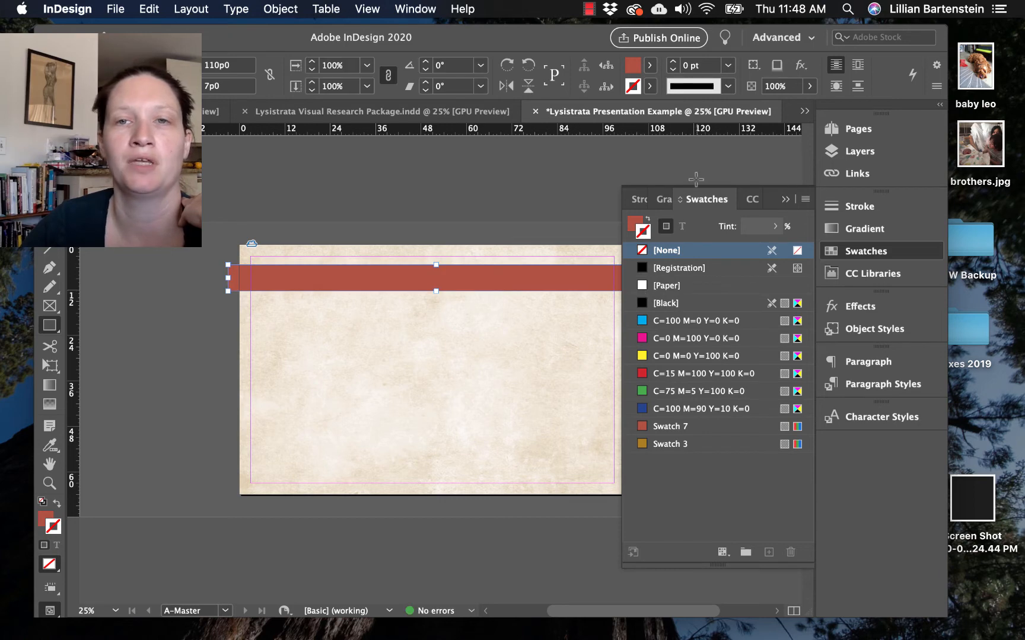
left_click(784, 197)
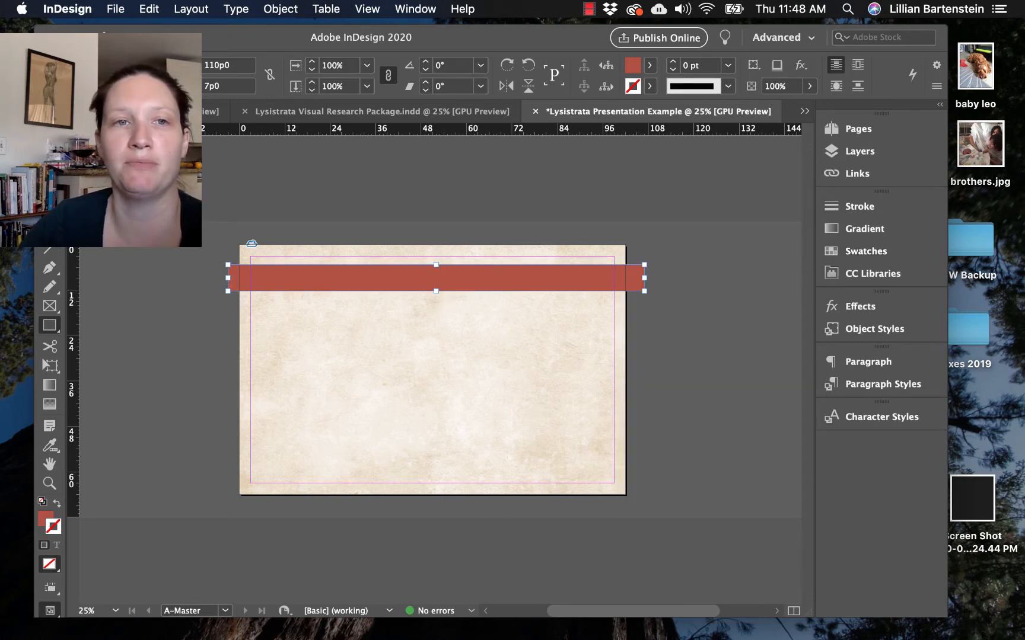
Step: Move the red banner up to the page's top margin at Y 3p0 and set its opacity to 83%
left_click(50, 130)
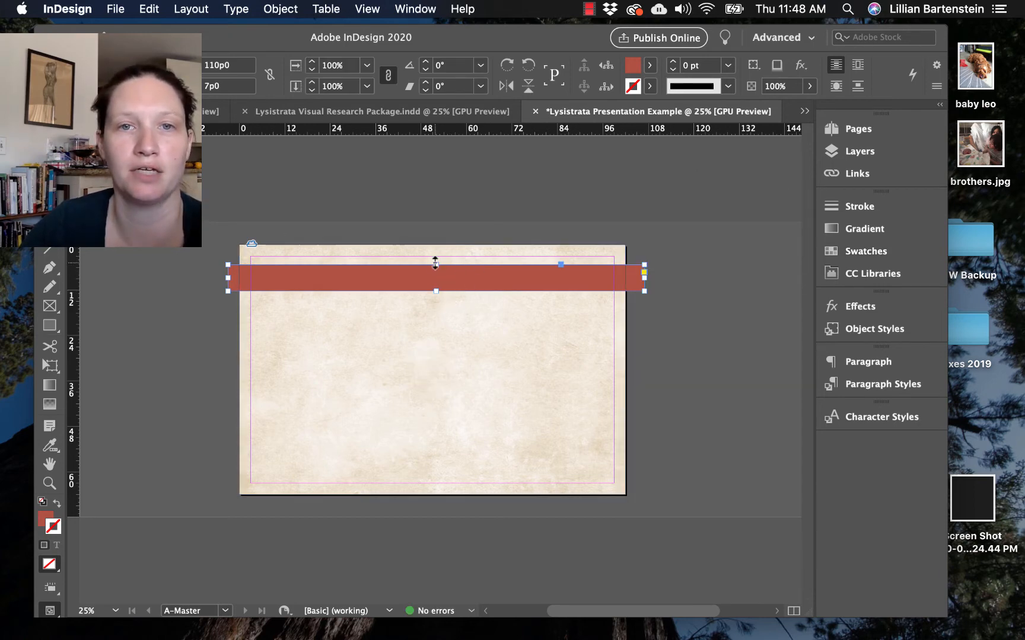
left_click_drag(435, 263, 437, 283)
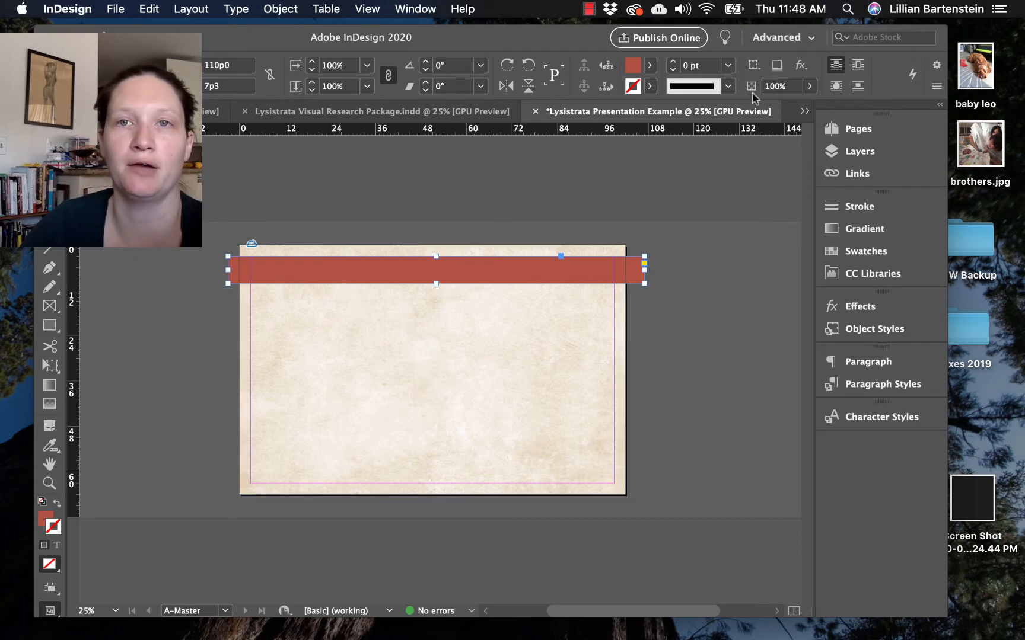
left_click(809, 86)
left_click_drag(810, 106, 796, 108)
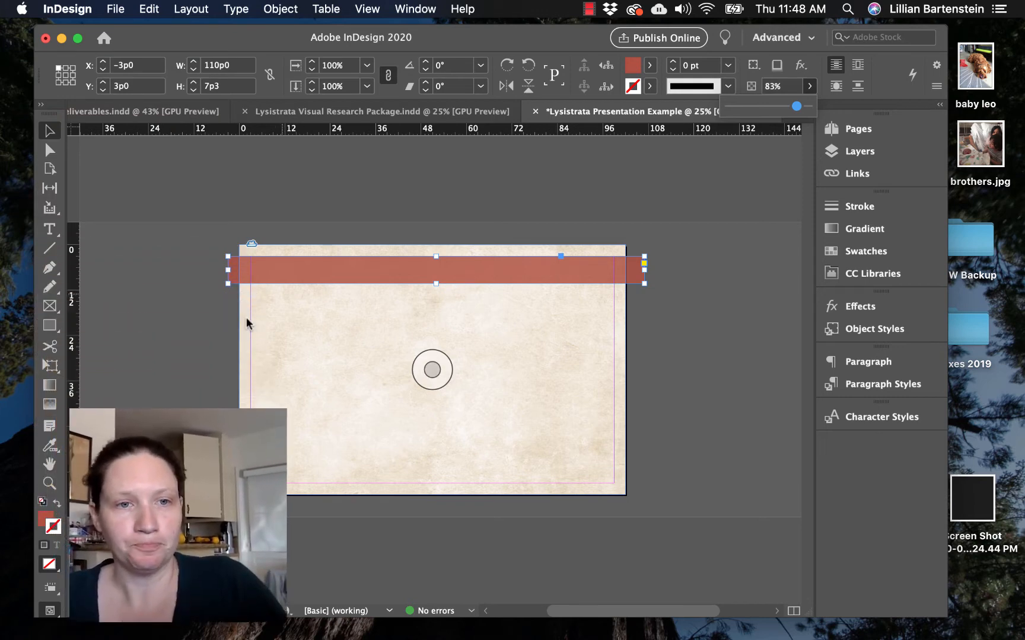
Step: Create a text frame about 36p9 wide and 7p3 high below the banner and enter the title LYSISTRATA
left_click(50, 229)
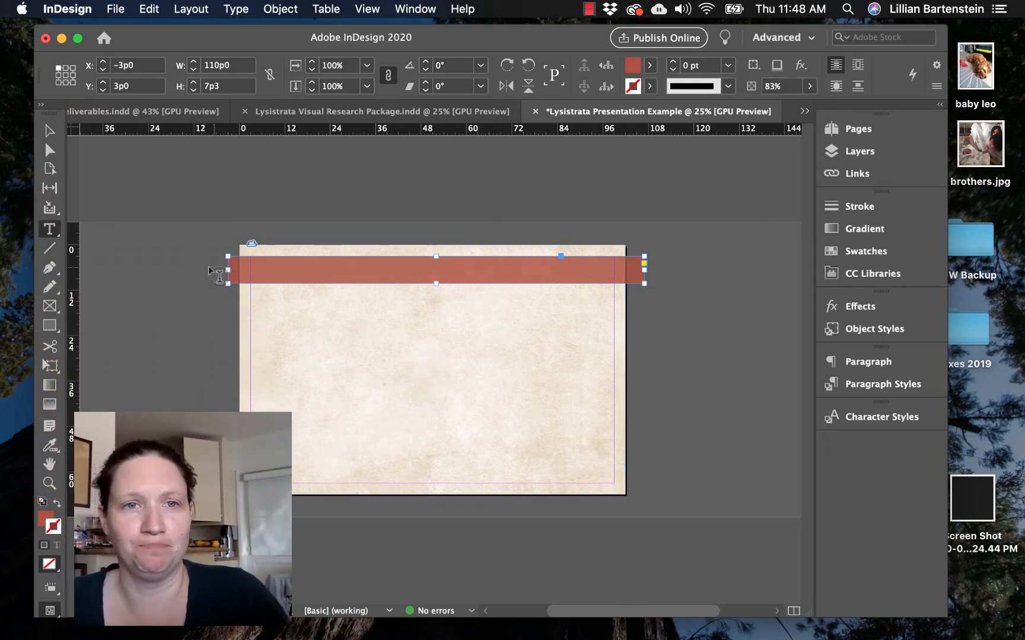
left_click_drag(259, 313, 398, 339)
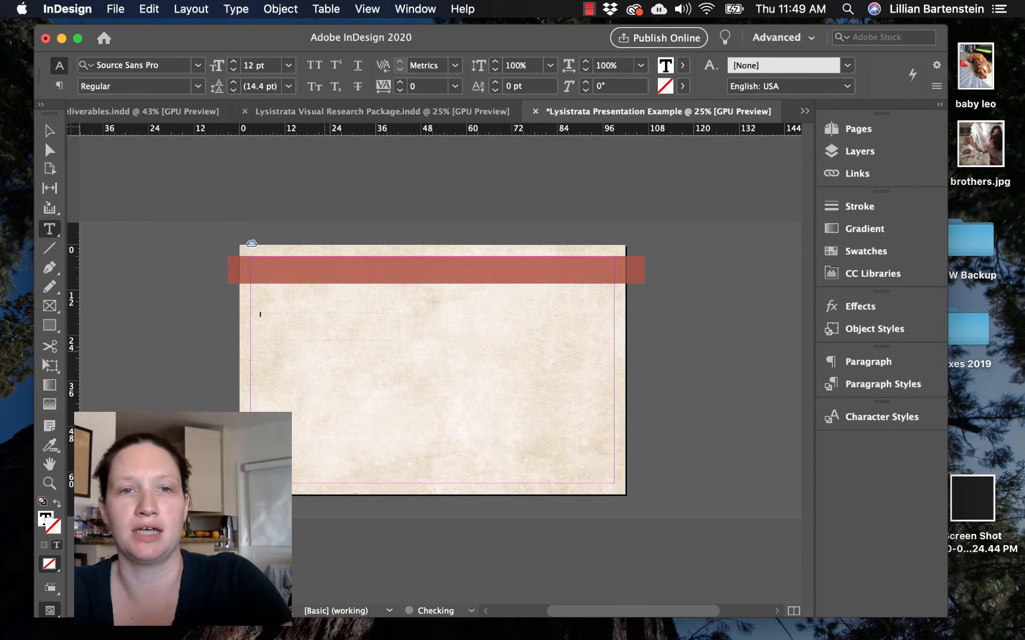
type("Lysistr")
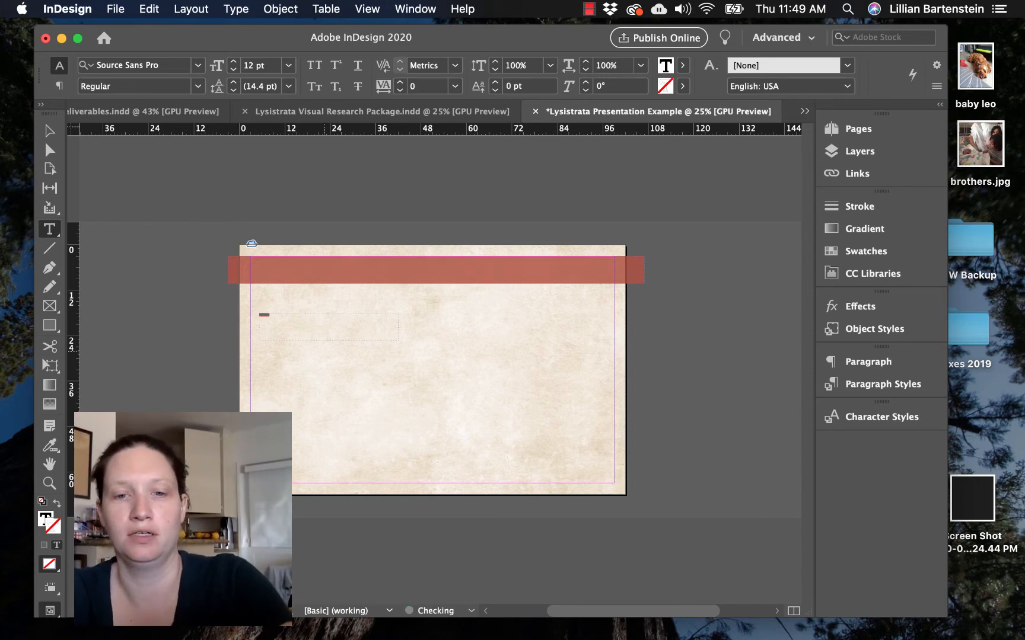
Step: Set the font size of the whole LYSISTRATA title to 48 pt
key("super+a")
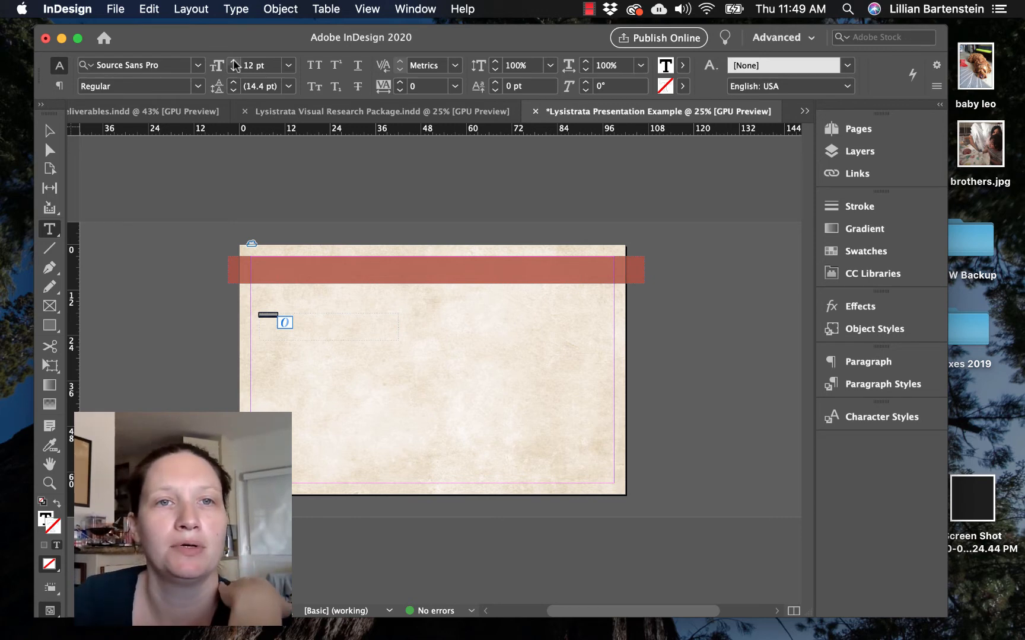
left_click(260, 66)
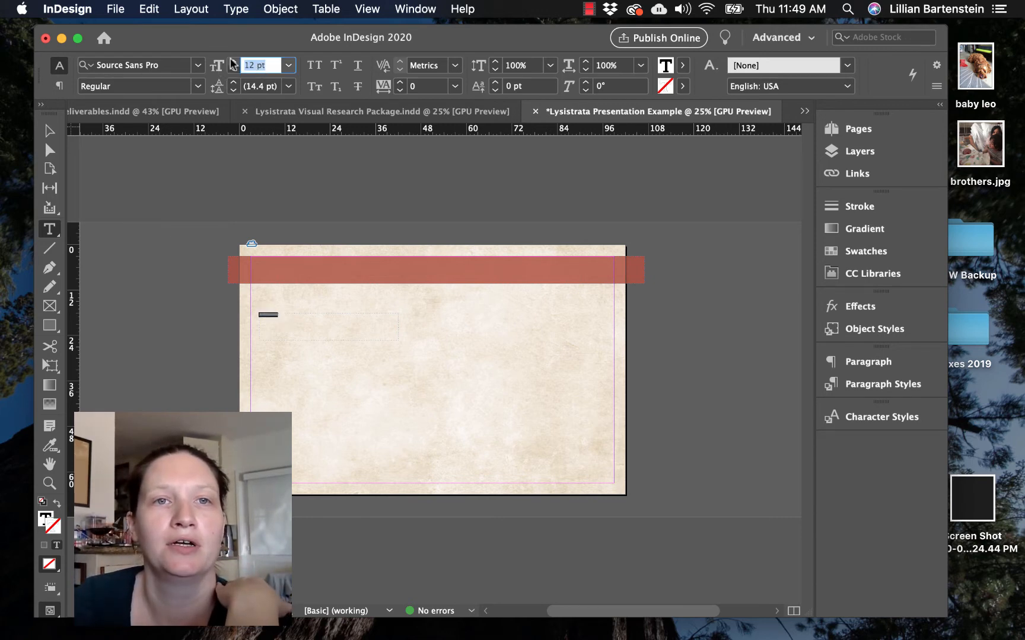
left_click(233, 62)
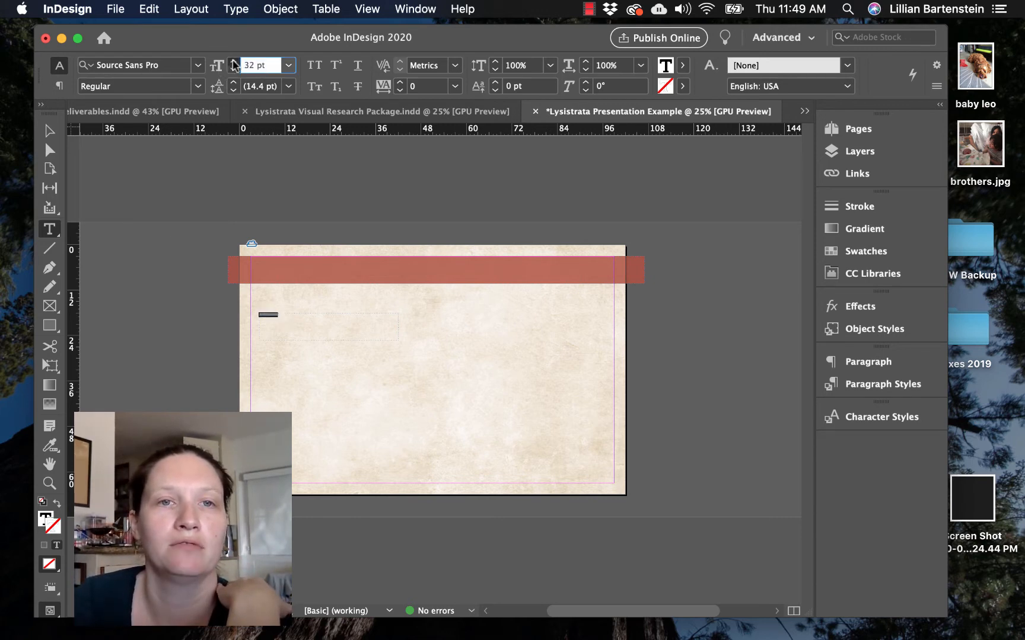
key("Return")
left_click(233, 61)
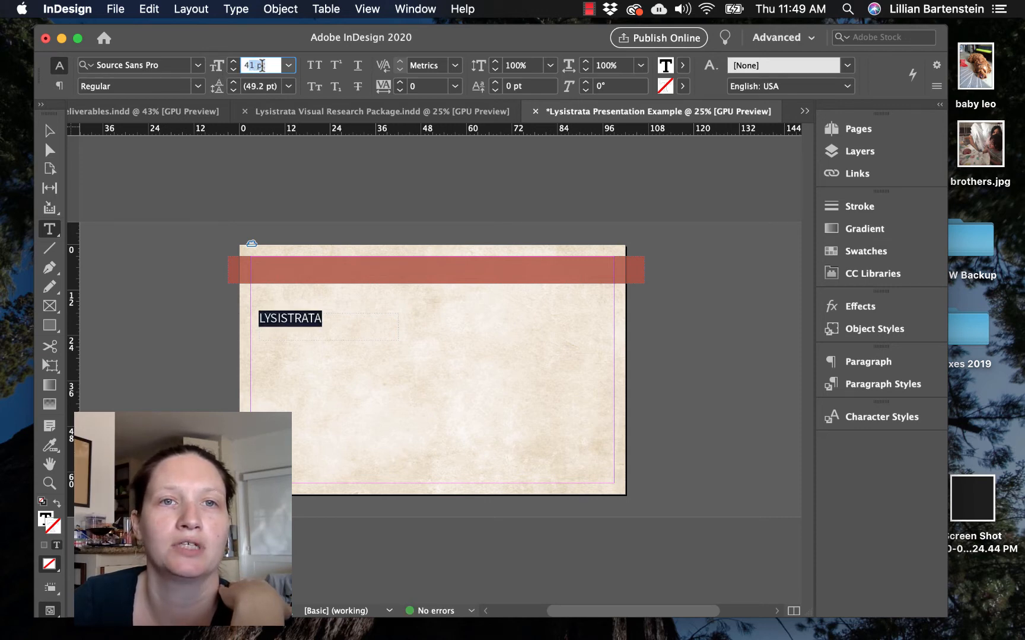
left_click(233, 62)
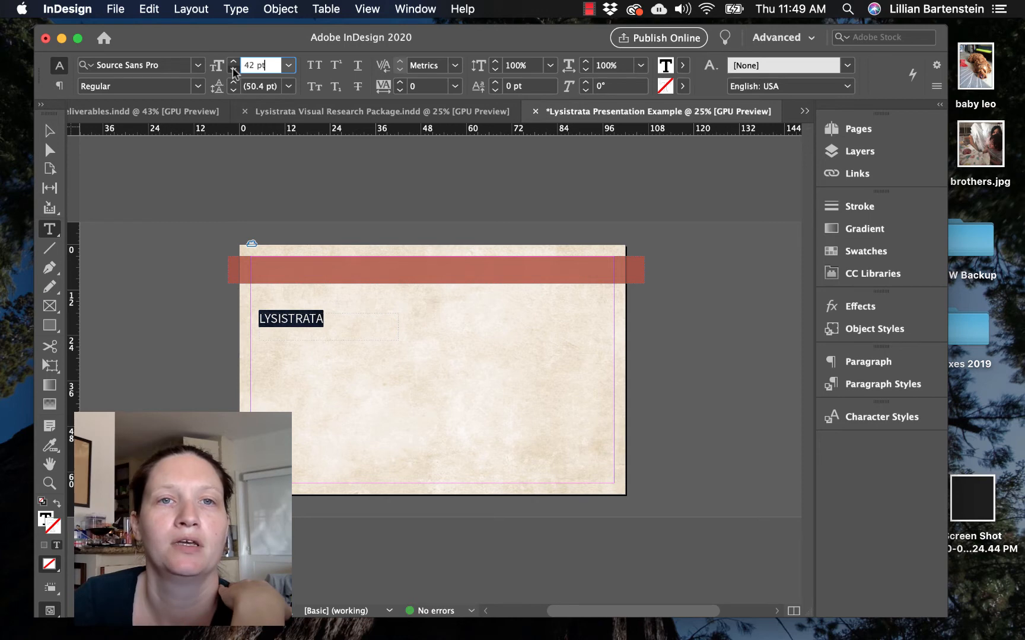
left_click(233, 70)
left_click(288, 65)
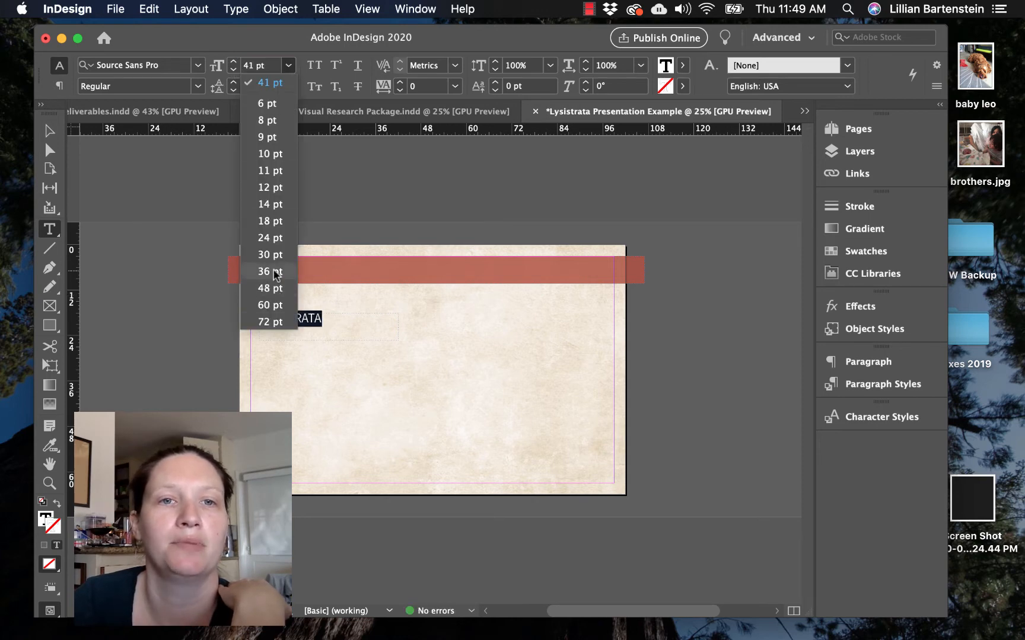
left_click(276, 289)
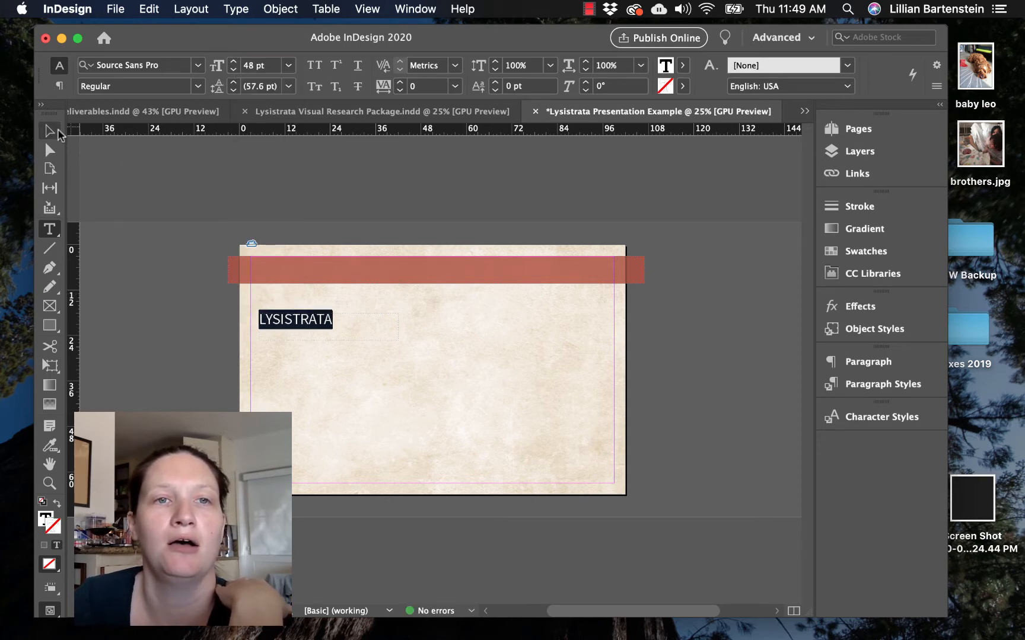
Step: Change the title's font to Brothers OT and move its frame onto the red banner at X 3p0, Y 4p6
left_click(199, 66)
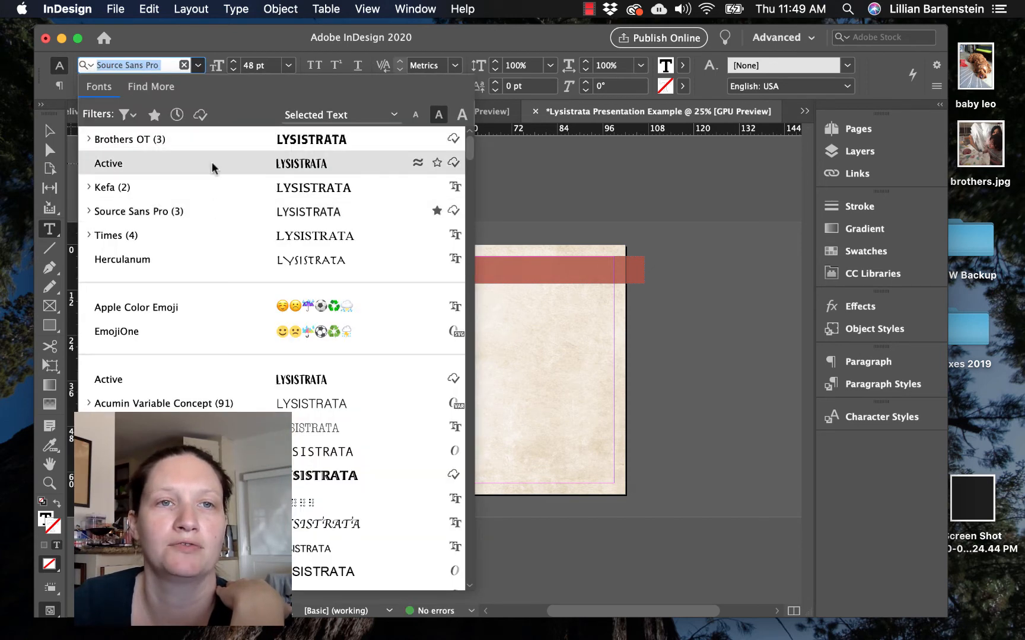
left_click(215, 144)
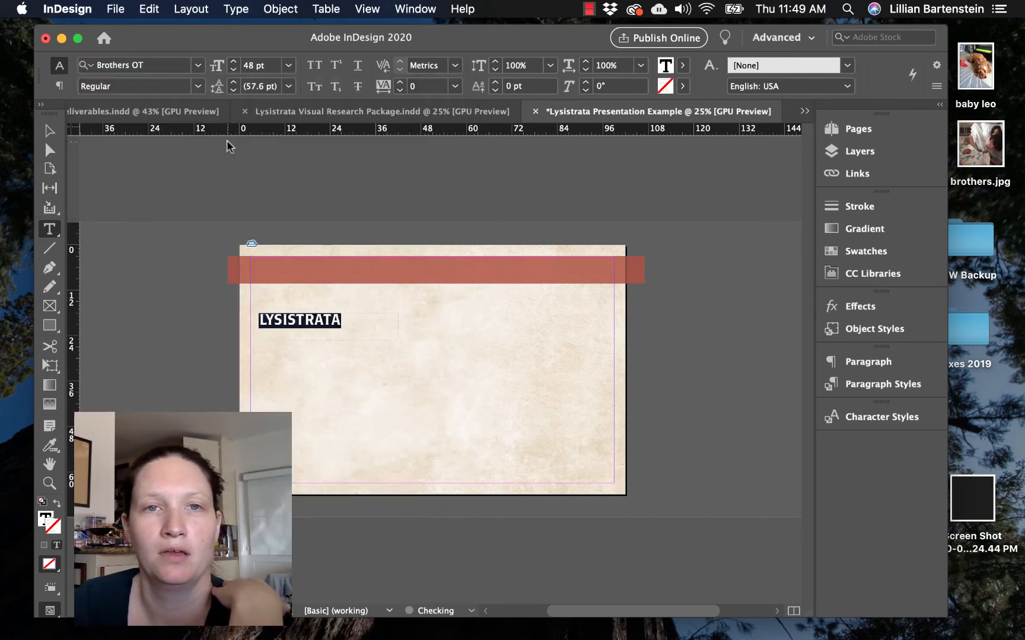
left_click(50, 131)
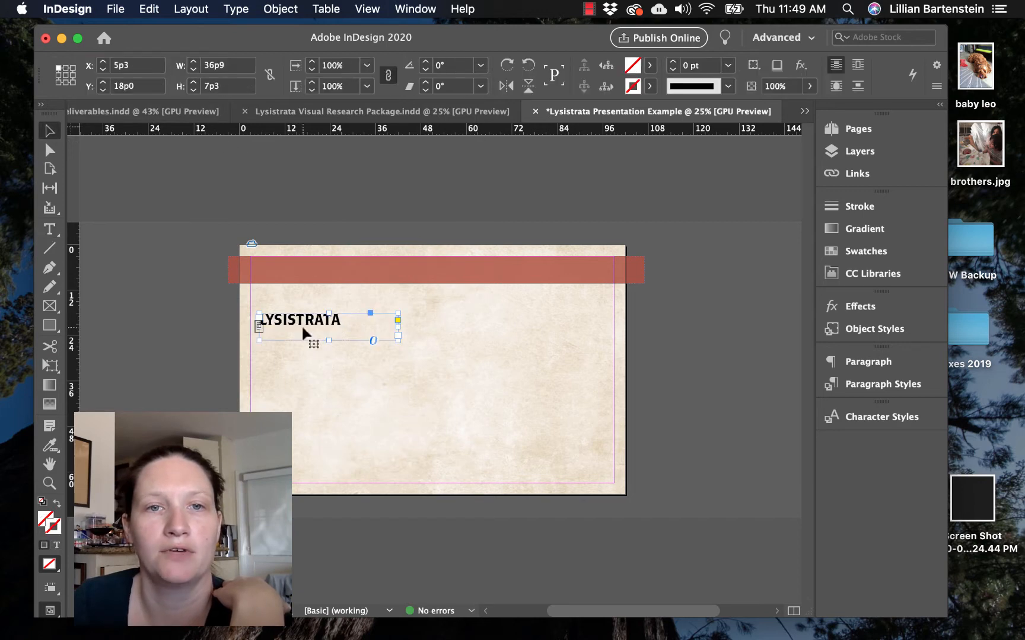
left_click_drag(304, 333, 296, 280)
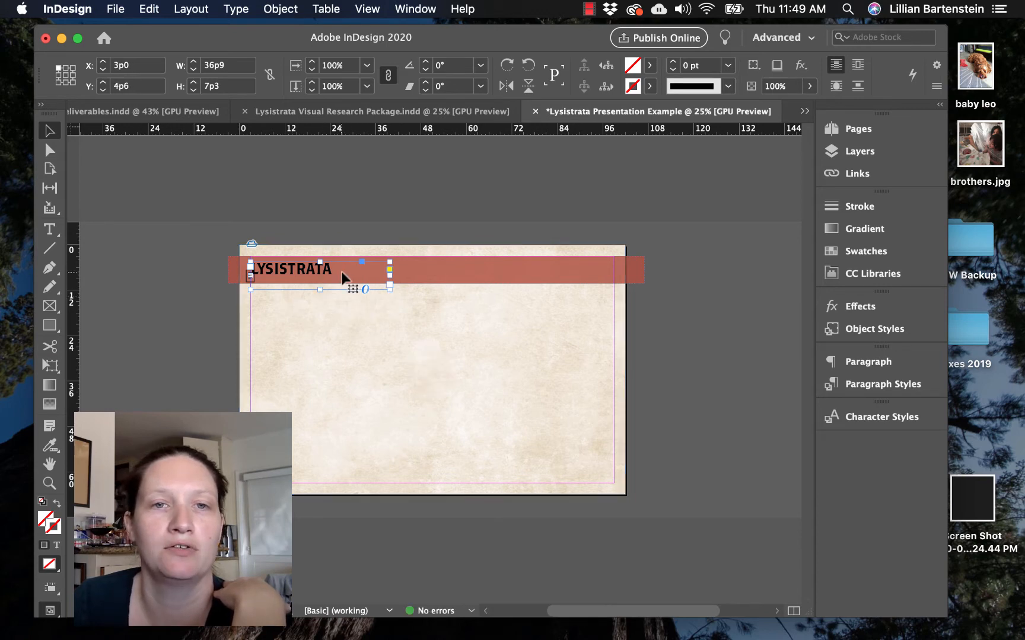
Step: Fill the LYSISTRATA title text with the gold Swatch 3
triple_click(303, 269)
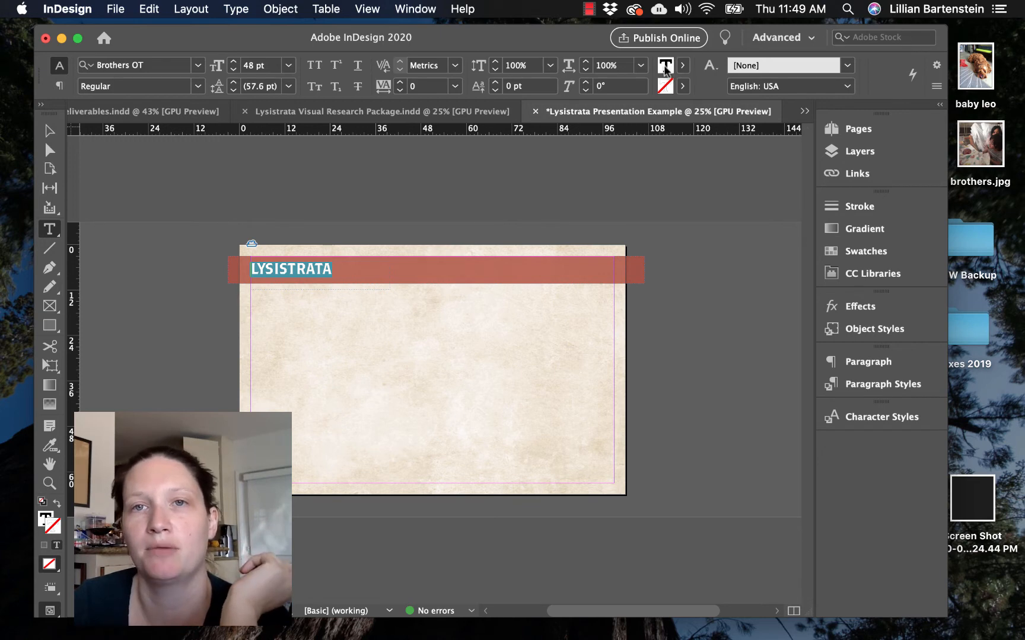
left_click(681, 65)
scroll(533, 213, "down", 2)
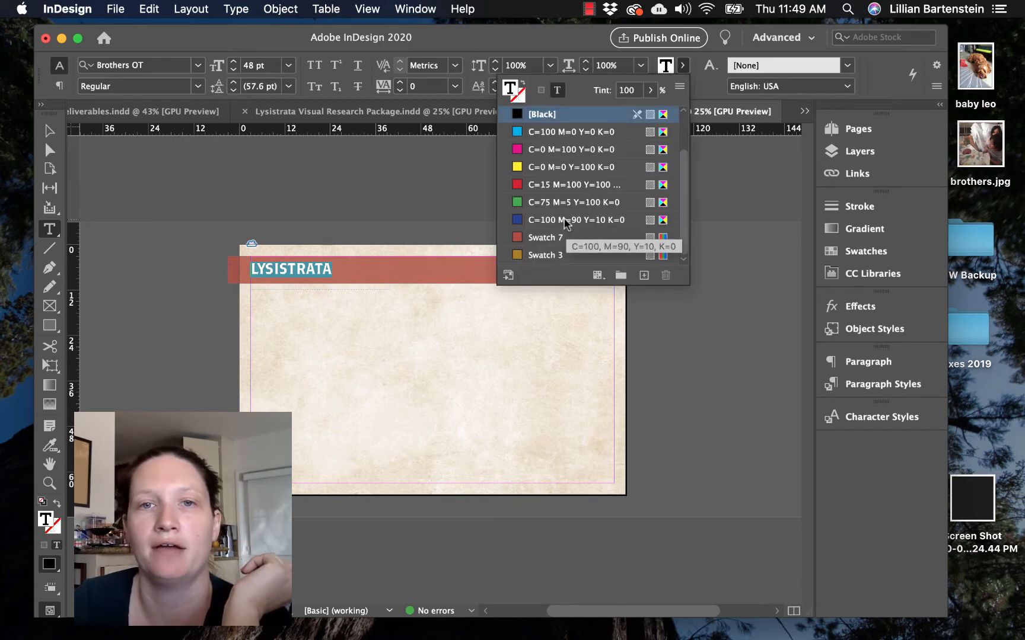
left_click(526, 255)
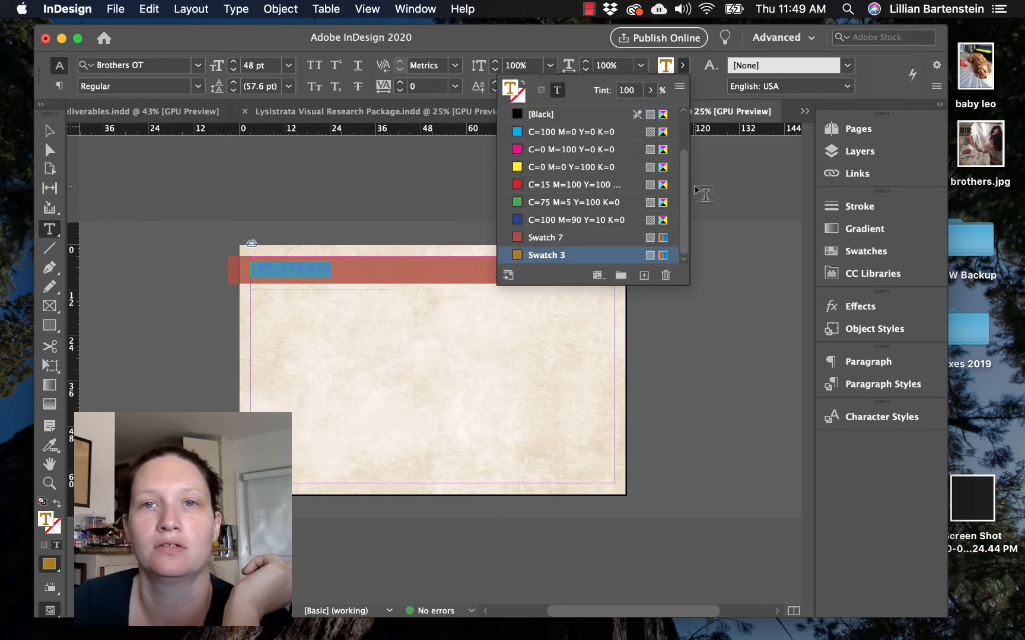
left_click(730, 188)
left_click(50, 131)
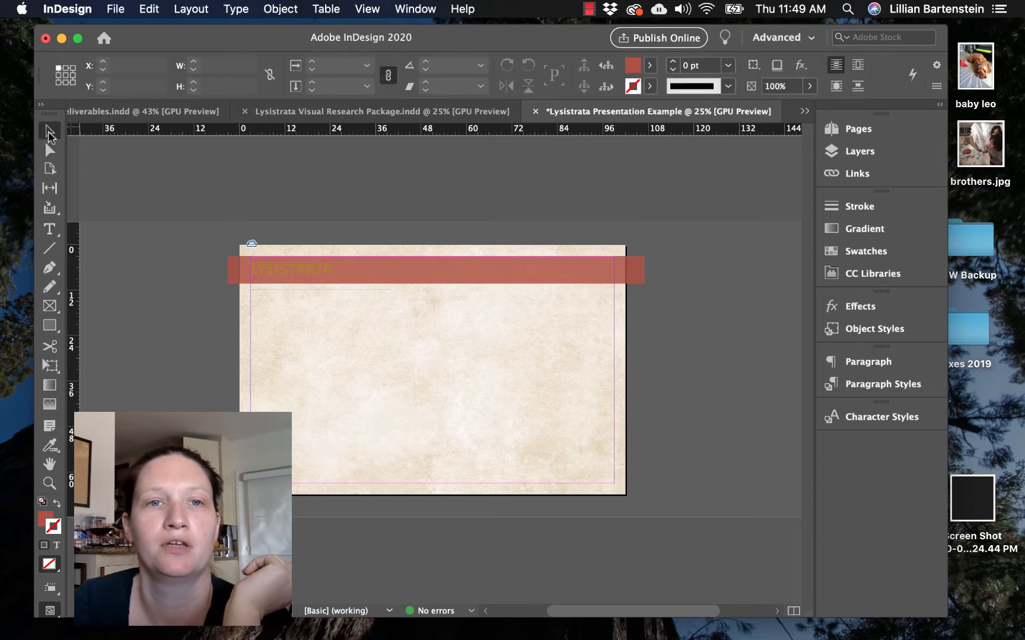
Step: Outline the LYSISTRATA title text with a [Registration] stroke and deselect it
left_click(303, 277)
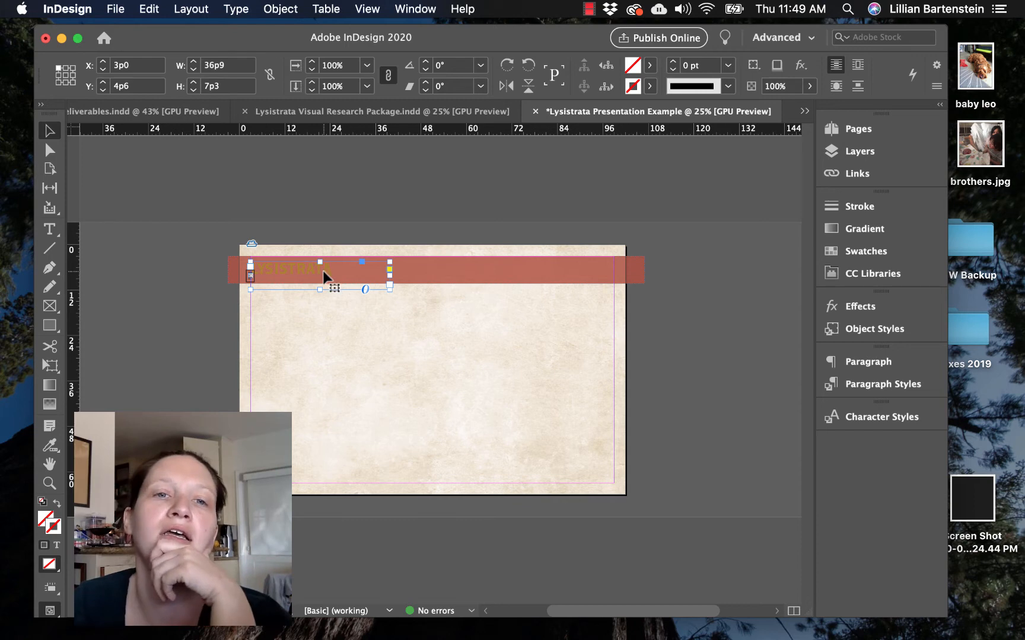
double_click(325, 274)
left_click_drag(332, 269, 192, 263)
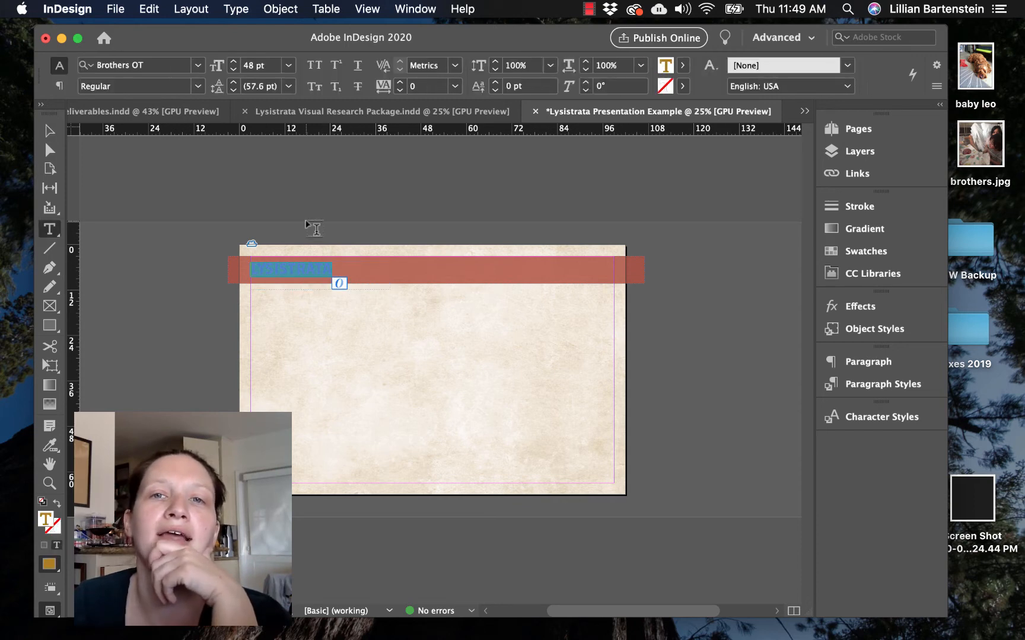
left_click(683, 86)
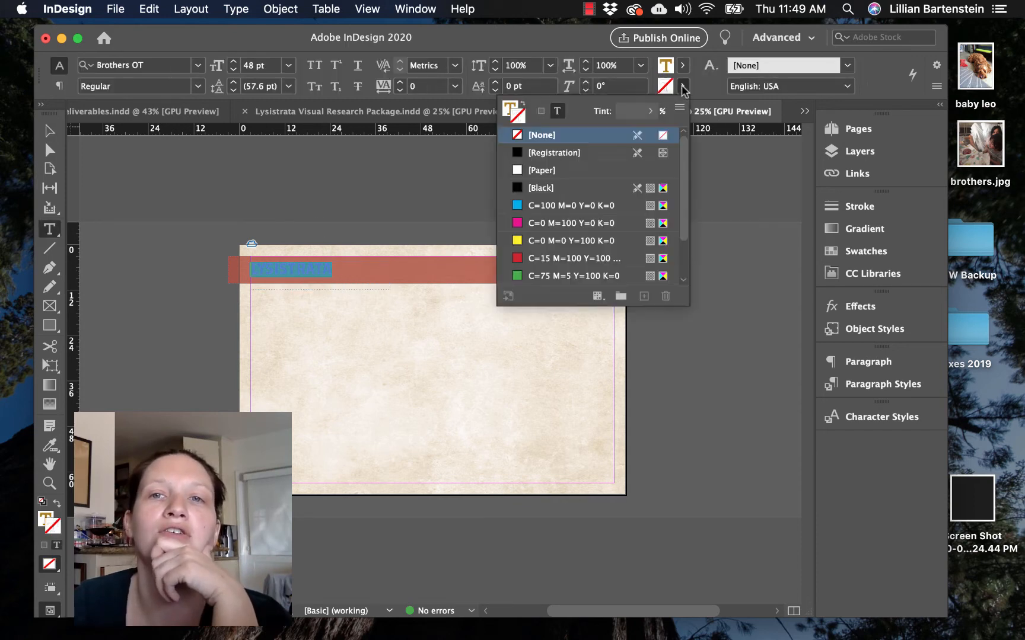
left_click(534, 153)
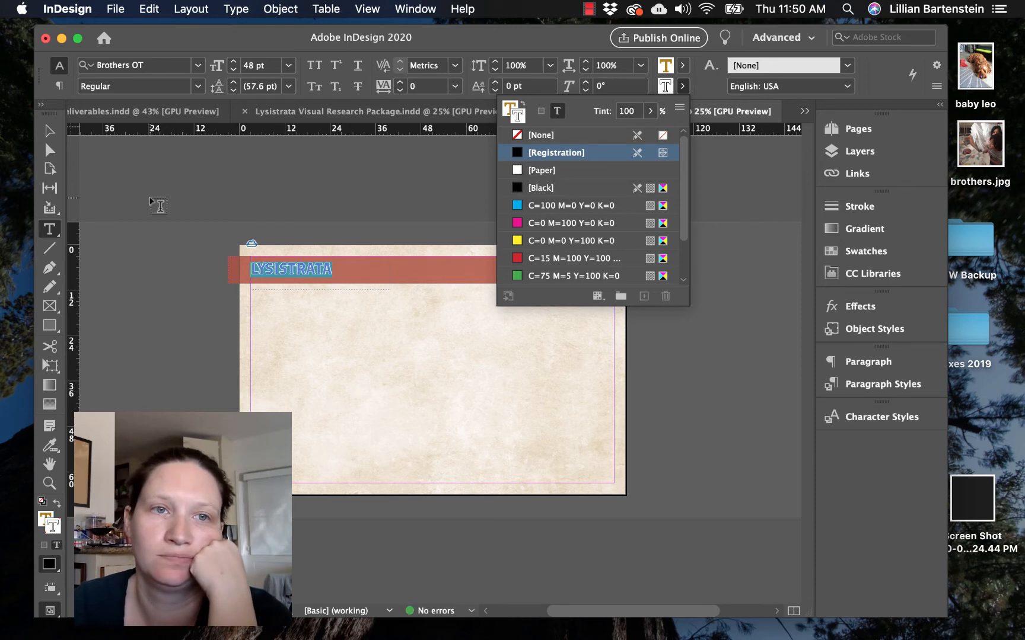
left_click(50, 130)
left_click(188, 351)
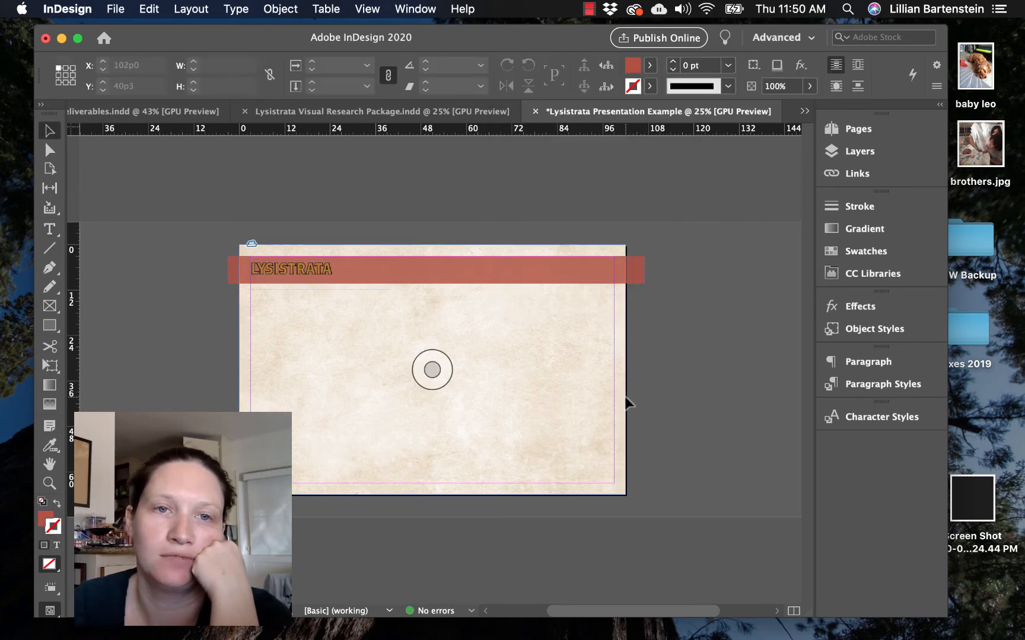
Step: Set the tracking of the whole LYSISTRATA title on the A-Master to 50
left_click(288, 276)
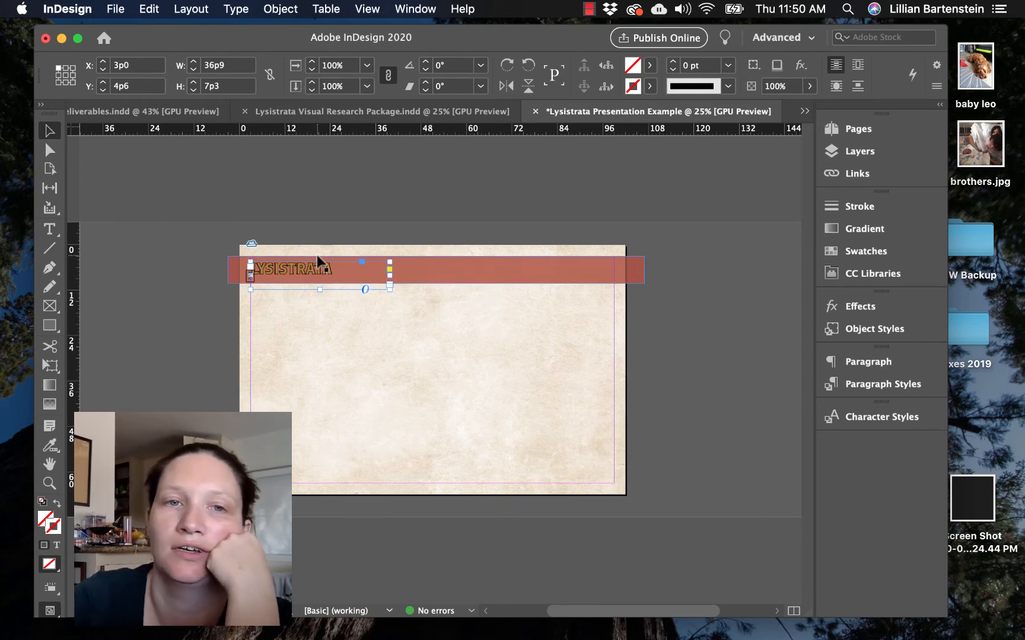
key("super+equal")
key("super+equal")
key("super+equal")
key("super+equal")
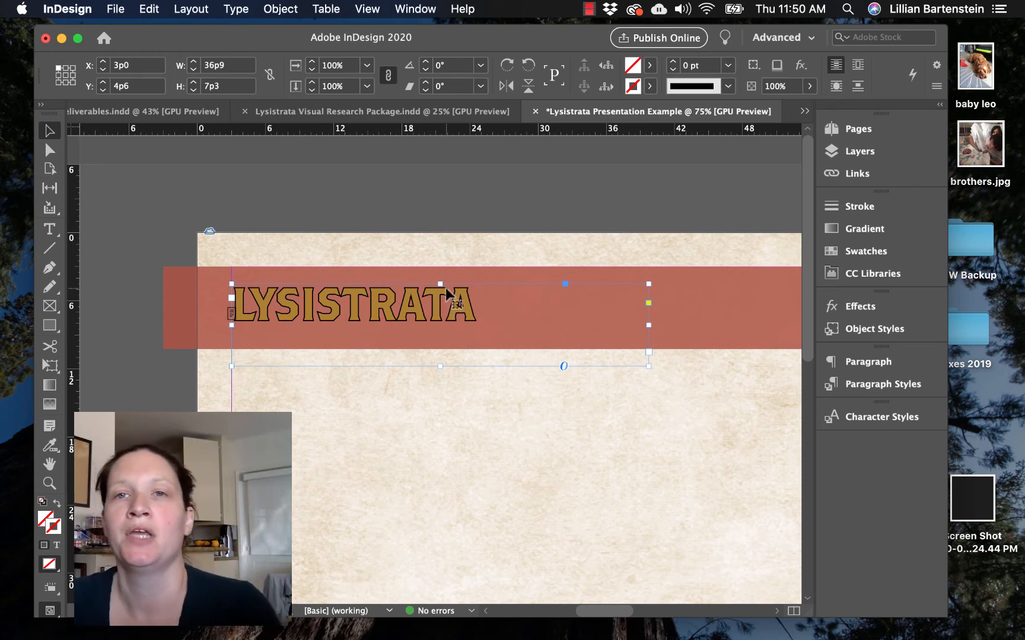
double_click(483, 312)
left_click_drag(498, 311, 235, 302)
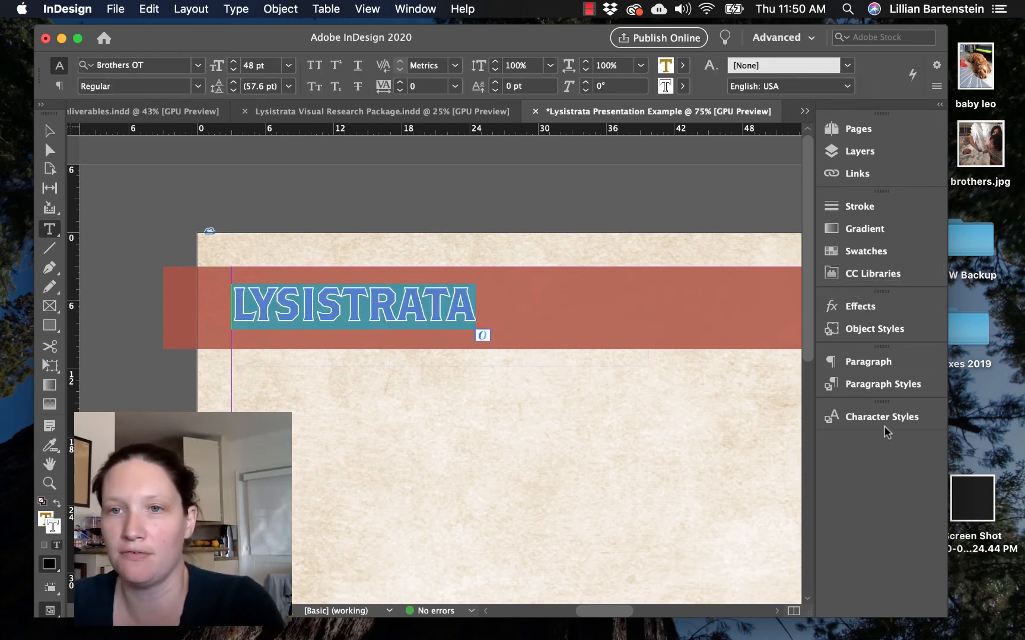
left_click(867, 369)
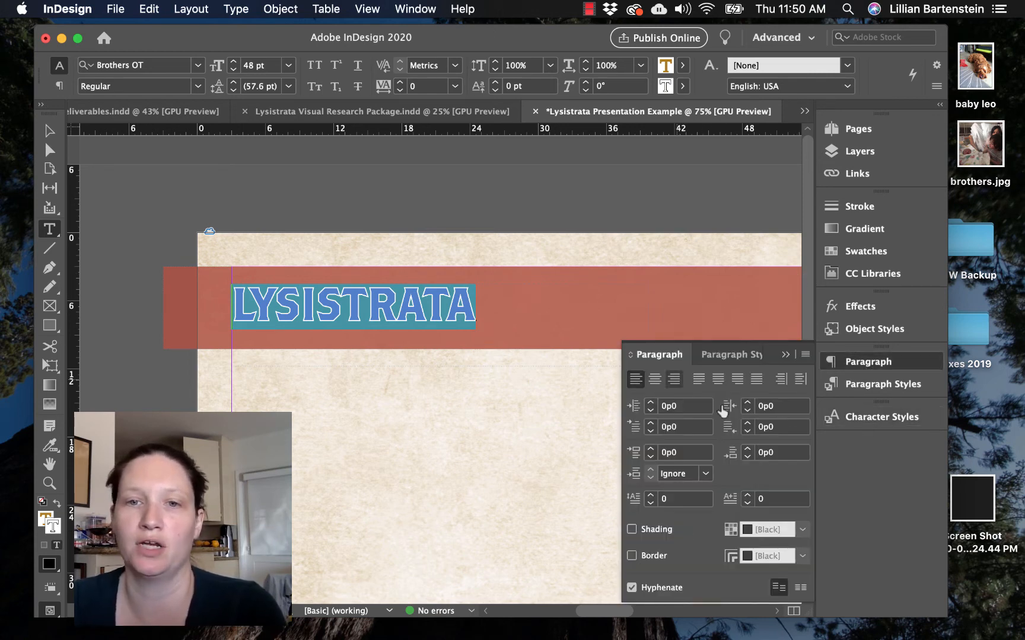
left_click(859, 418)
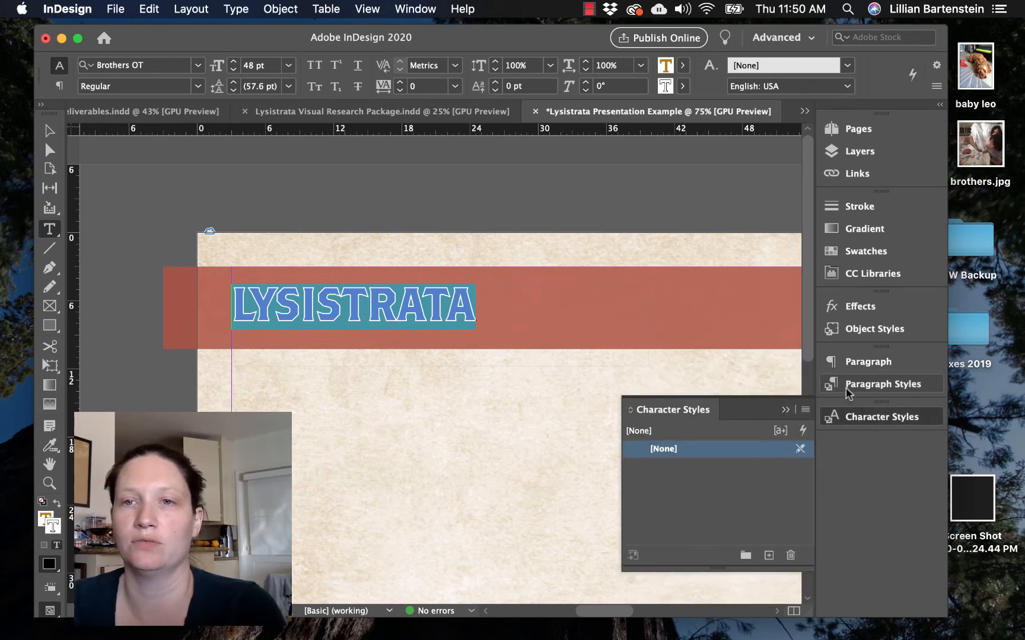
left_click(869, 361)
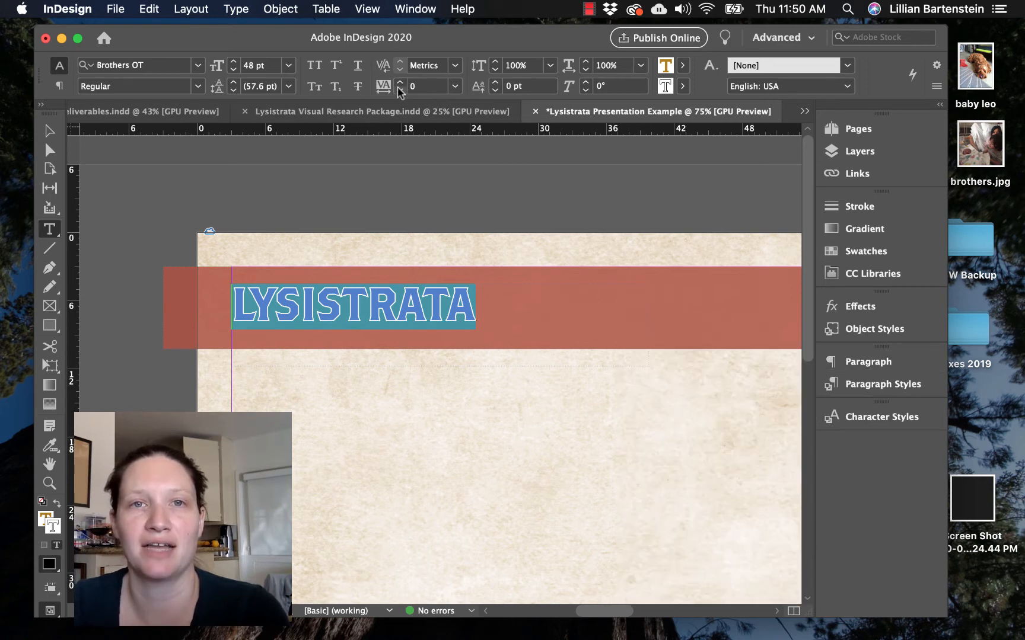
left_click(401, 83)
left_click(401, 83)
left_click(401, 84)
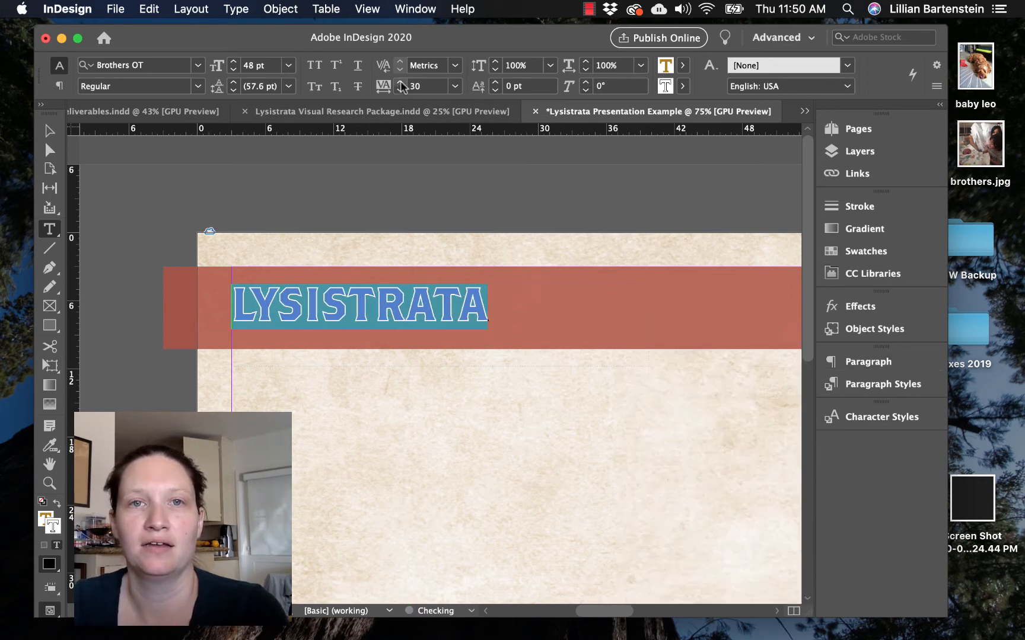
left_click(400, 84)
left_click(401, 83)
left_click(401, 84)
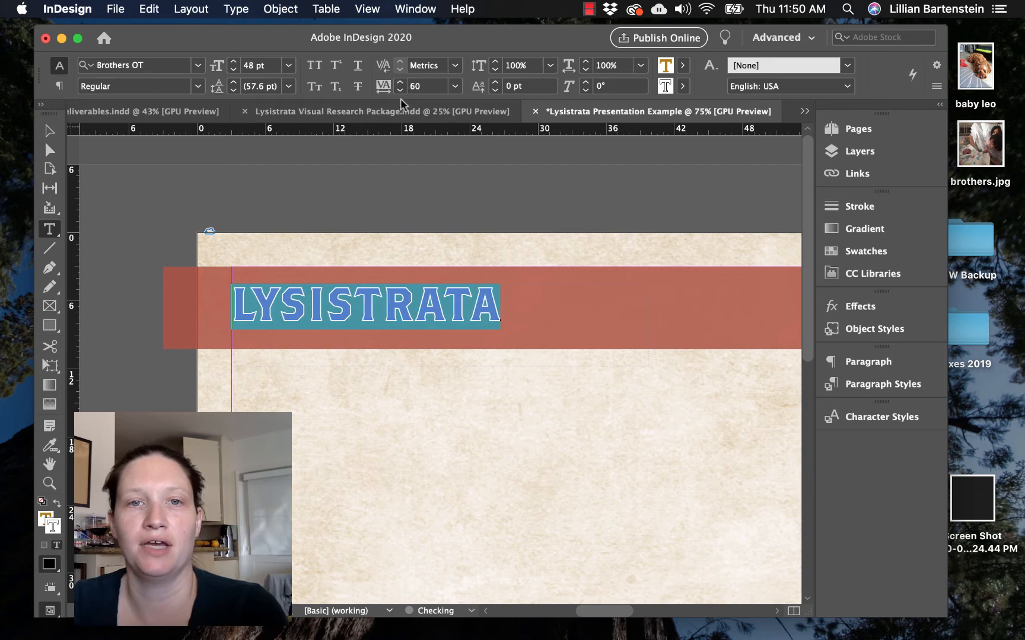
left_click(399, 90)
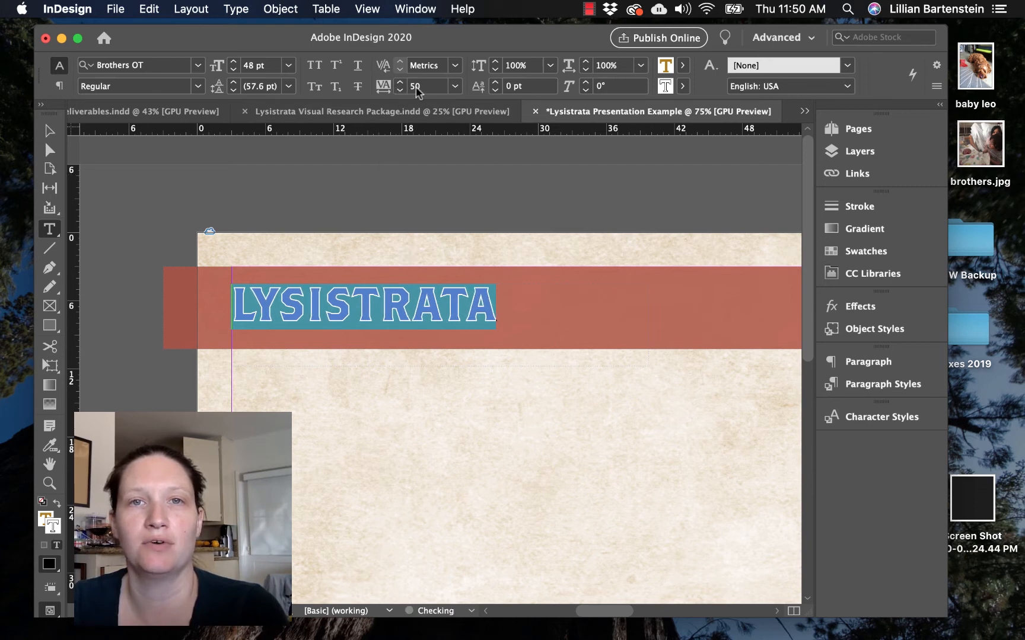
Step: Set the LYSISTRATA title's horizontal scale to 106% and deselect its frame
left_click(585, 62)
left_click(585, 61)
left_click(585, 62)
left_click(585, 62)
left_click(585, 62)
left_click(586, 62)
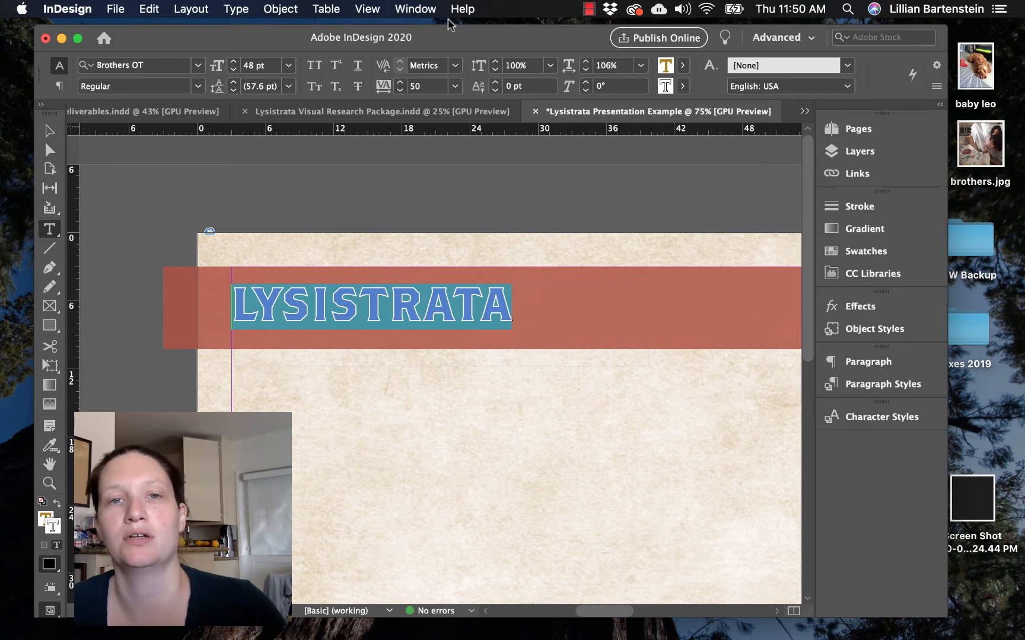
left_click(51, 132)
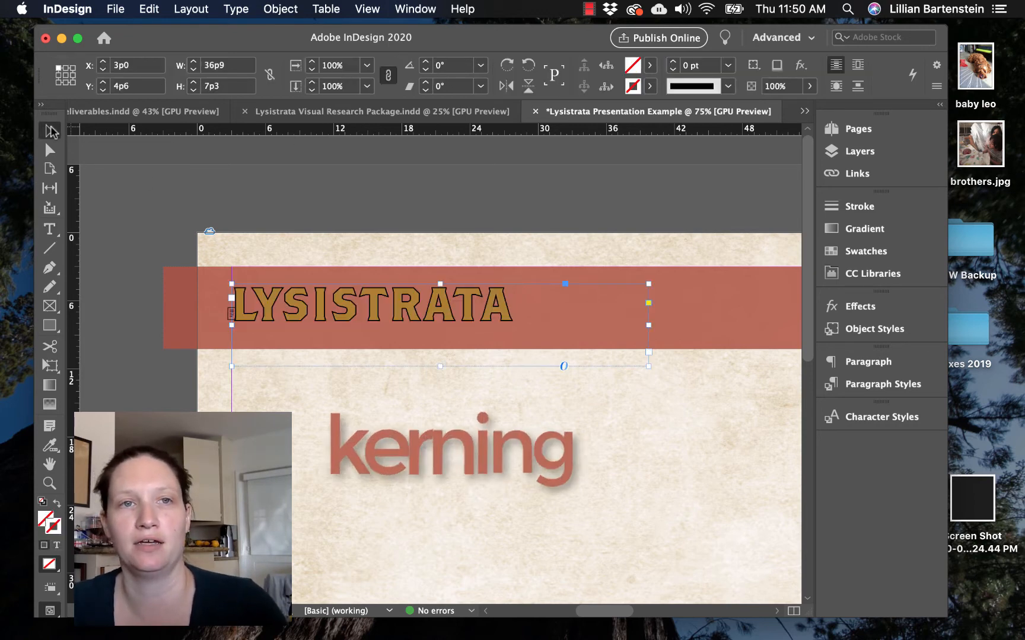
left_click(291, 224)
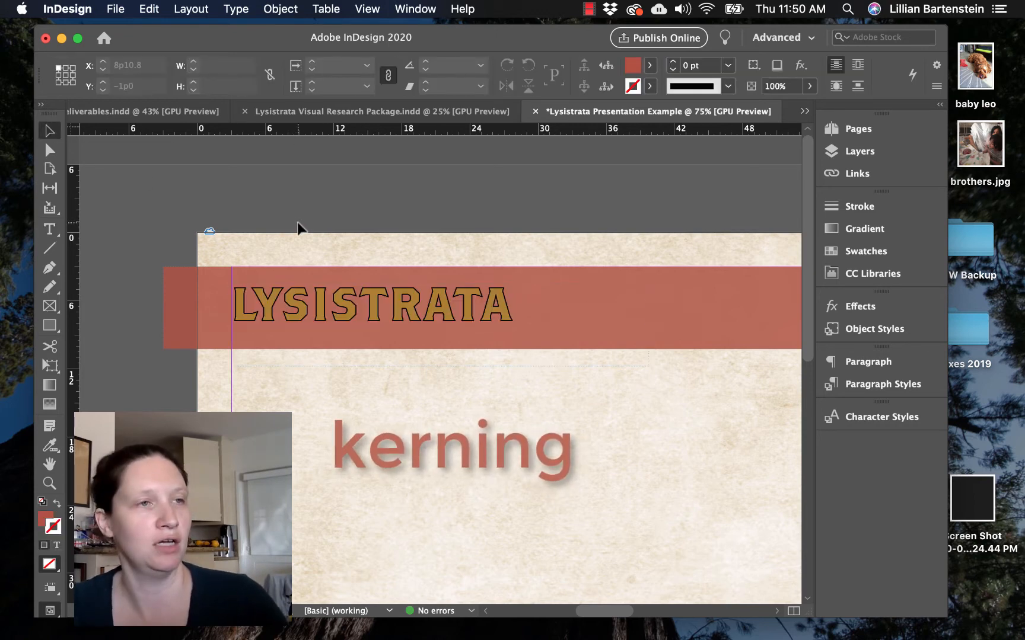
Step: Examine document pages 1 and 2 to compare how the A-Master design appears on them
left_click(498, 418)
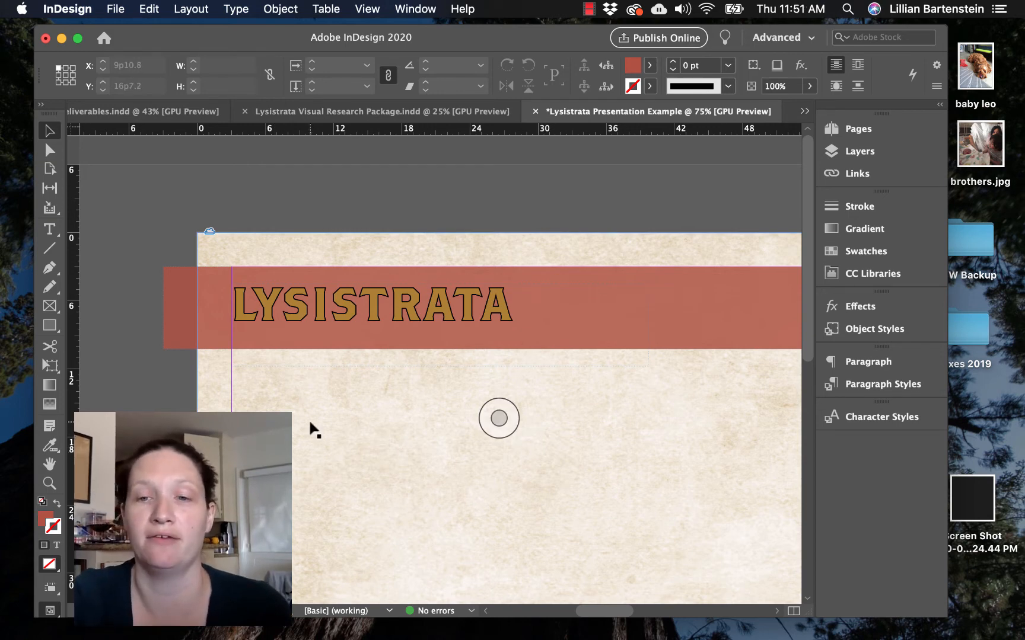
key("super+minus")
key("super+minus")
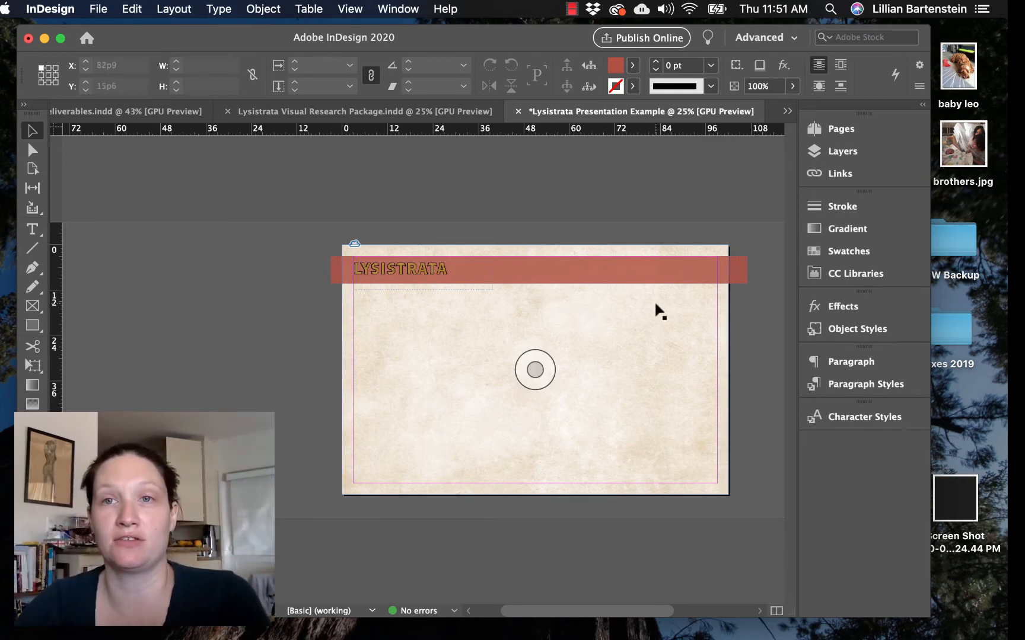
left_click(836, 129)
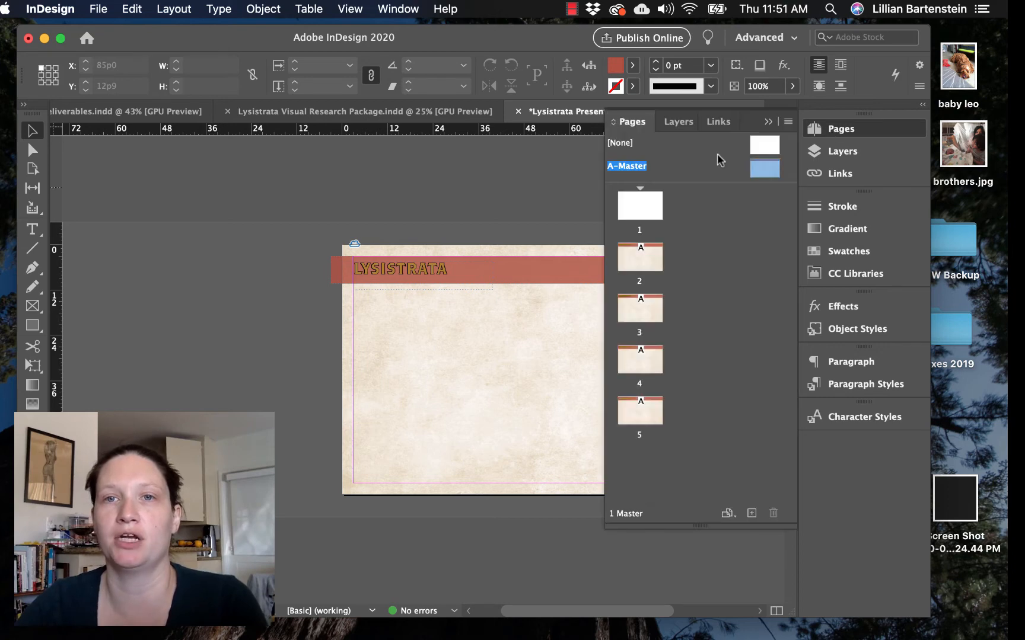
double_click(658, 266)
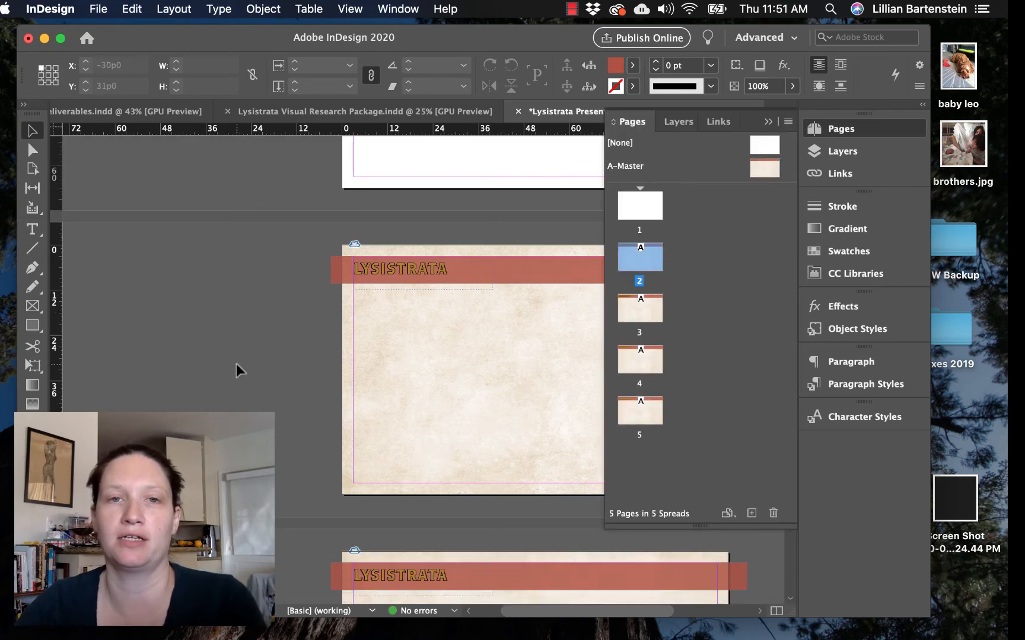
scroll(325, 368, "up", 5)
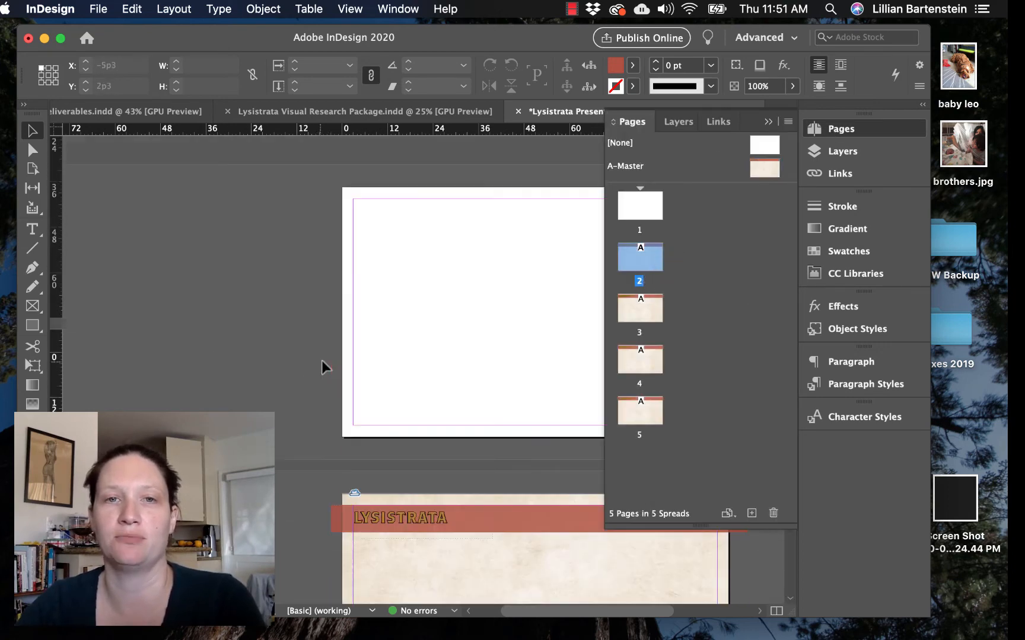
scroll(405, 373, "down", 4)
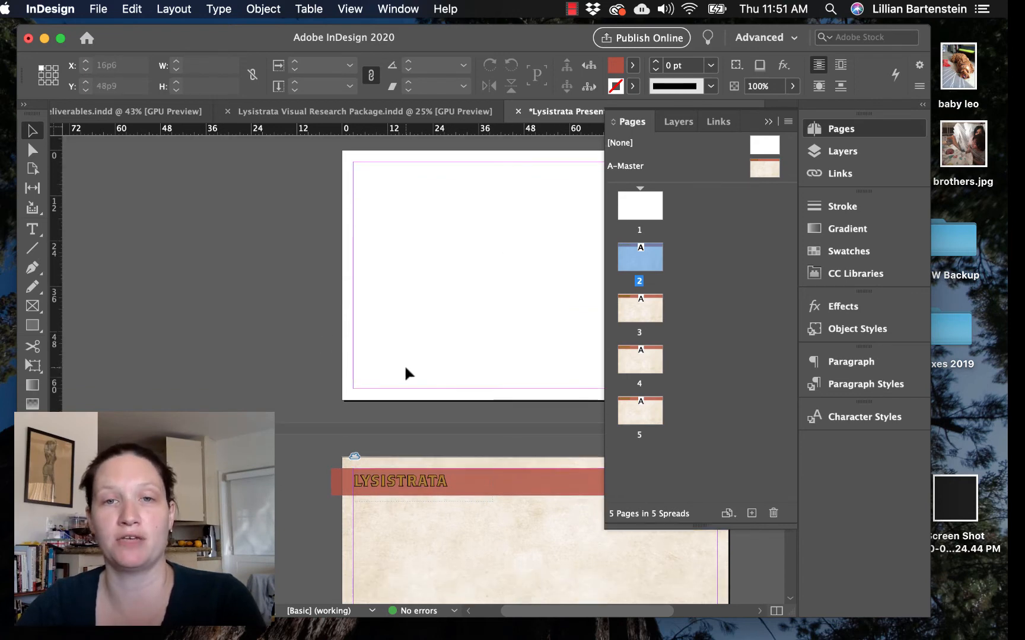
scroll(412, 290, "up", 4)
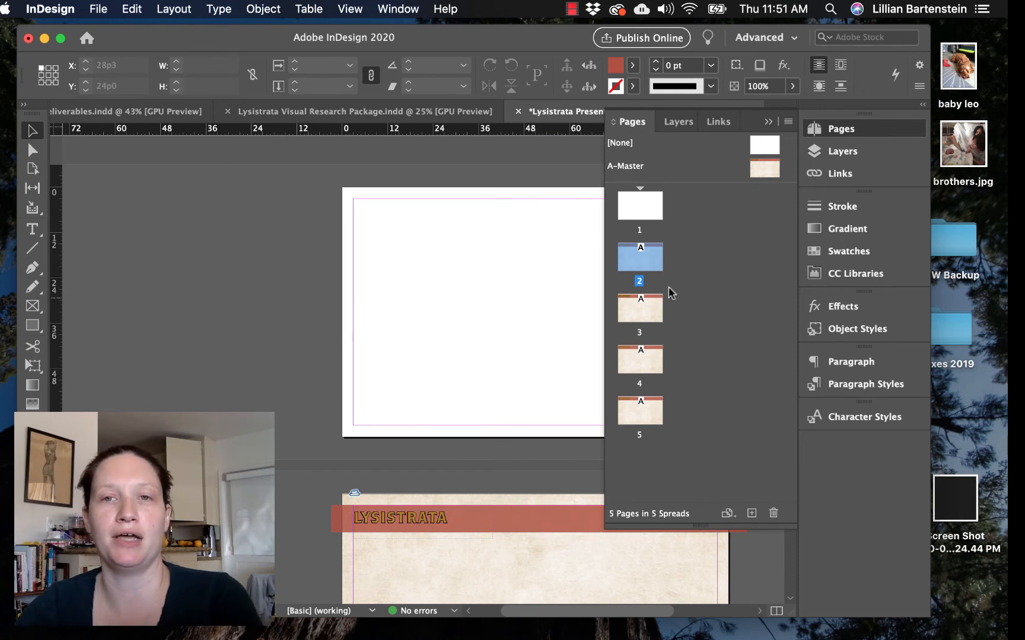
Step: Select the paper background, red banner and title on the A-Master and copy them
double_click(772, 169)
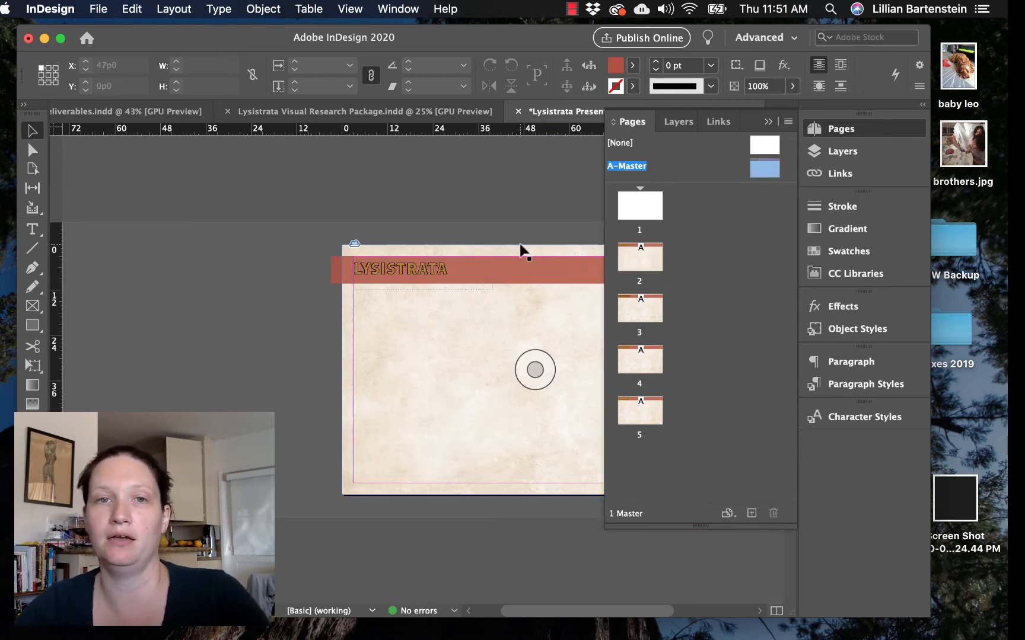
left_click(440, 270)
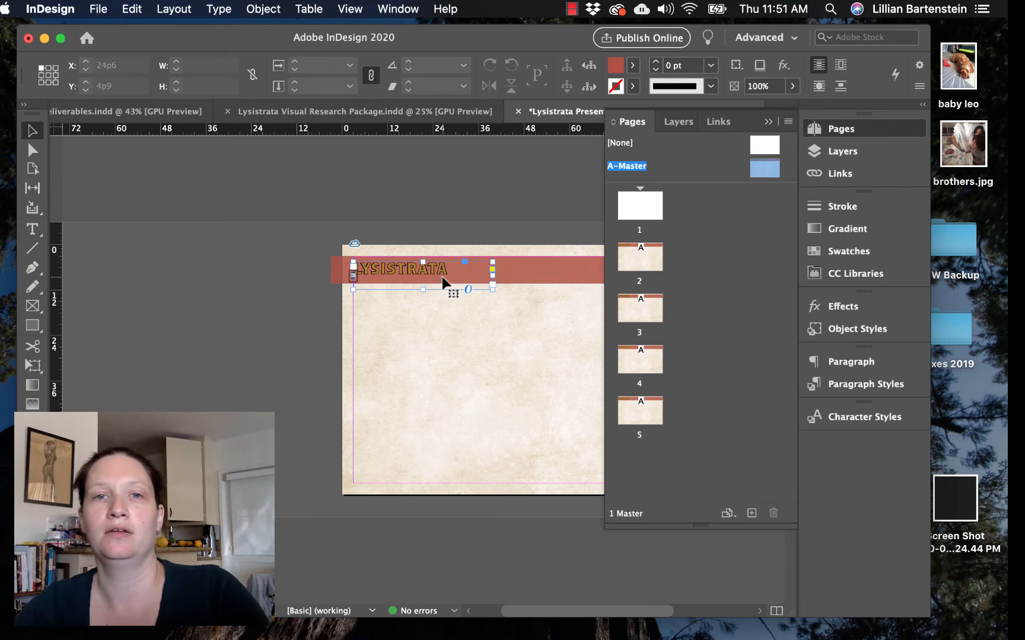
left_click(544, 262)
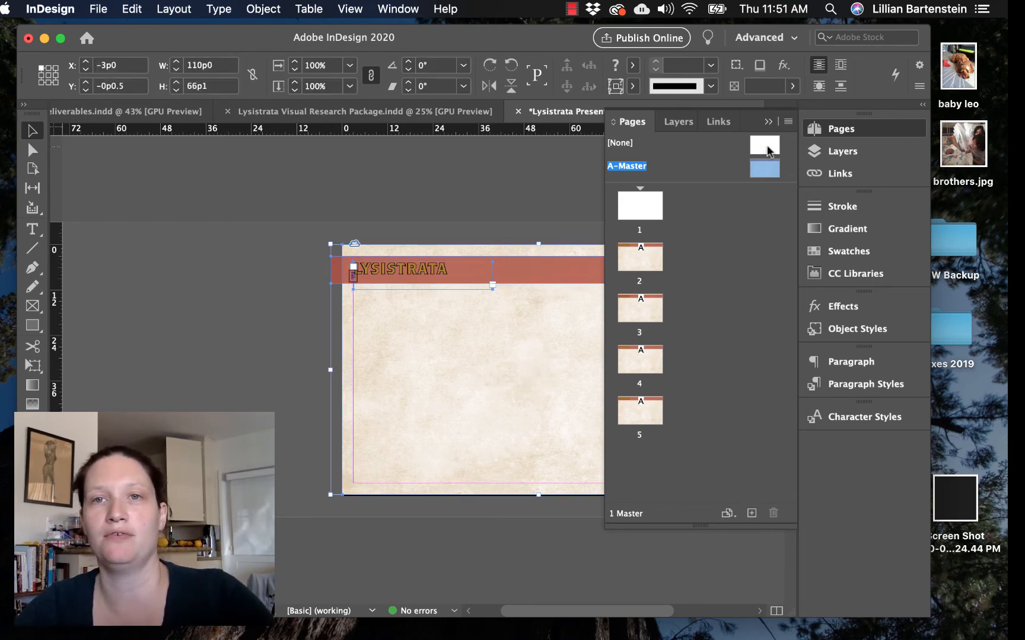
Step: Apply the [None] master to page 1 and paste the copied A-Master objects in place there
left_click_drag(769, 151, 646, 202)
double_click(640, 204)
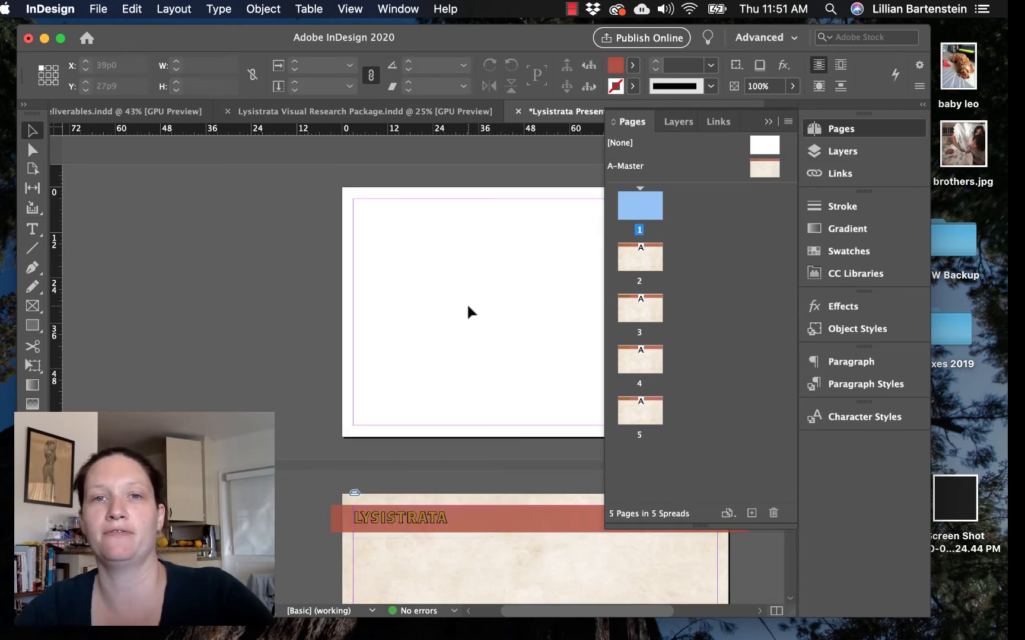
right_click(461, 263)
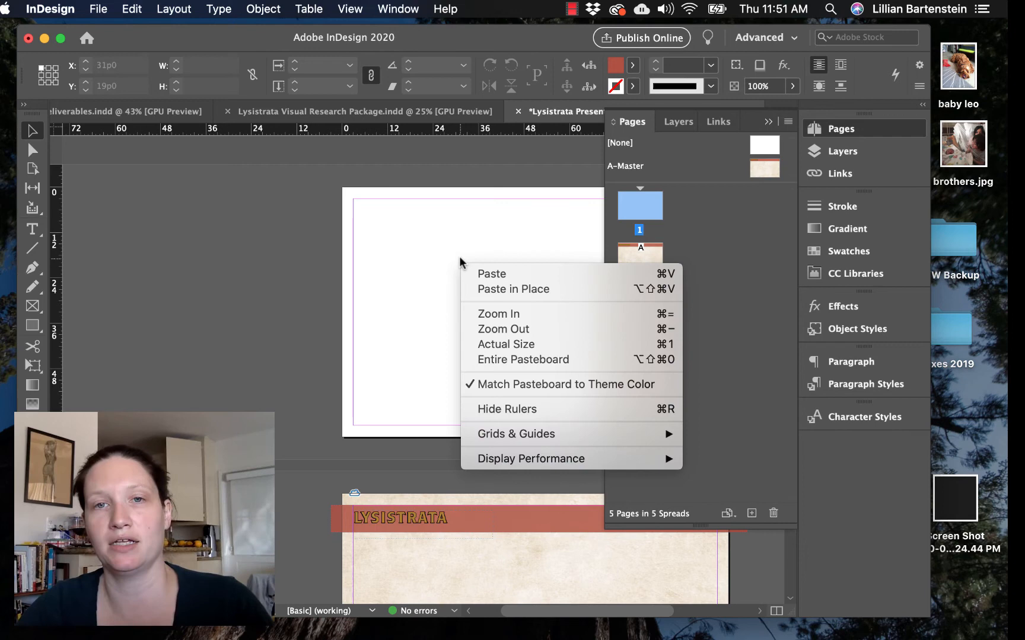
left_click(479, 285)
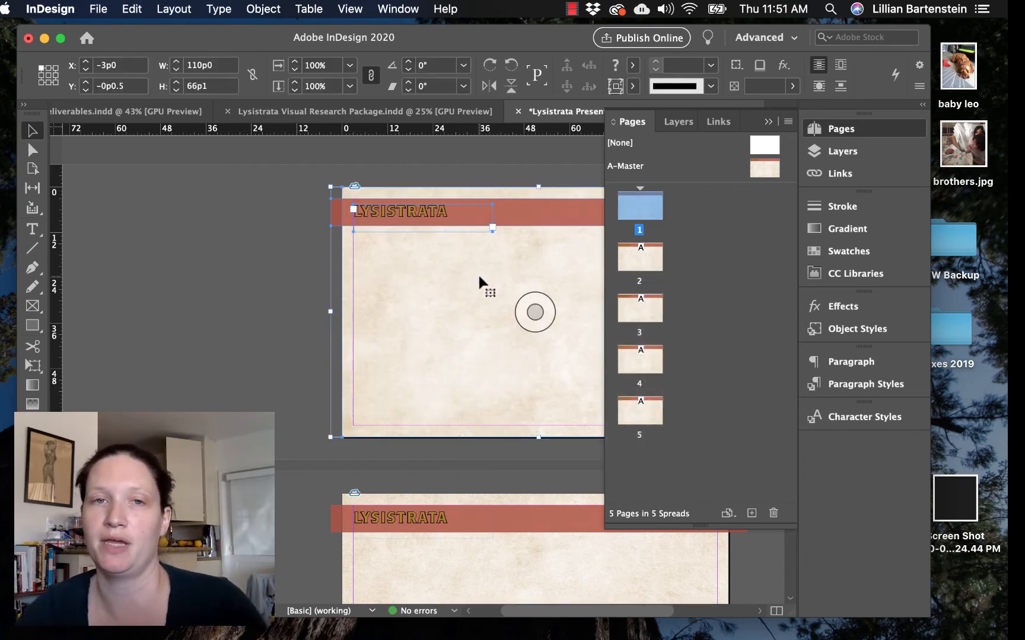
Step: On page 1, move the red banner down toward the middle and the LYSISTRATA frame above it to X 22p0, Y 10p3
left_click(239, 220)
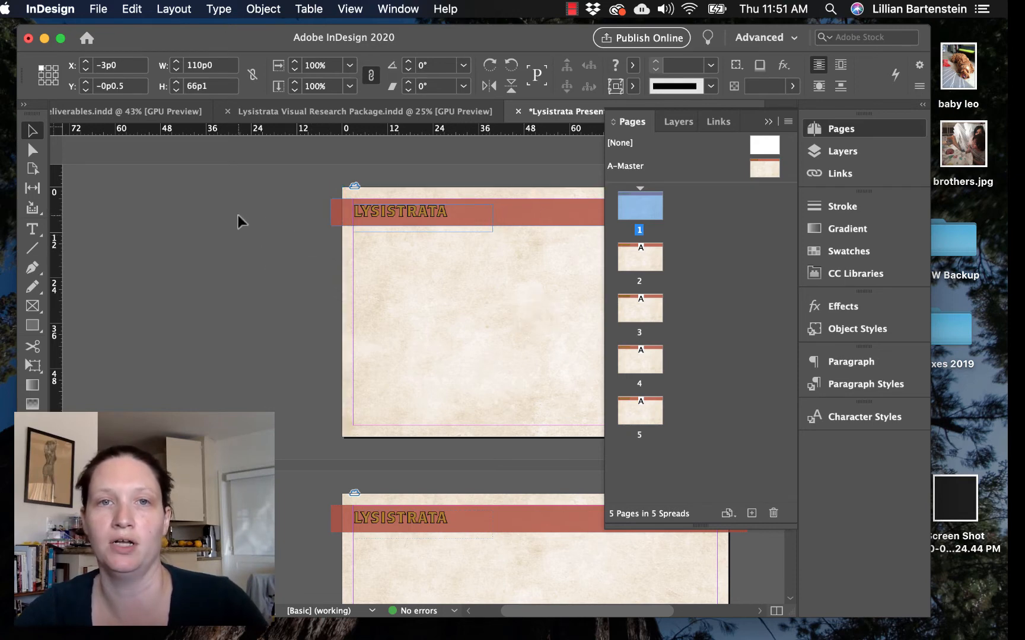
left_click(495, 209)
key("super+shift+a")
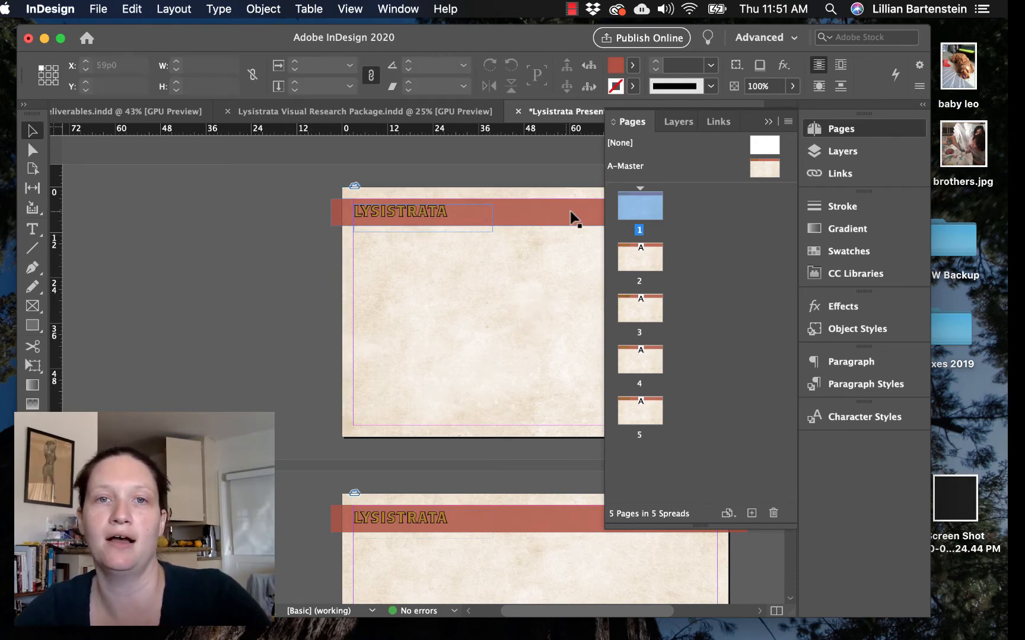
left_click_drag(571, 220, 566, 300)
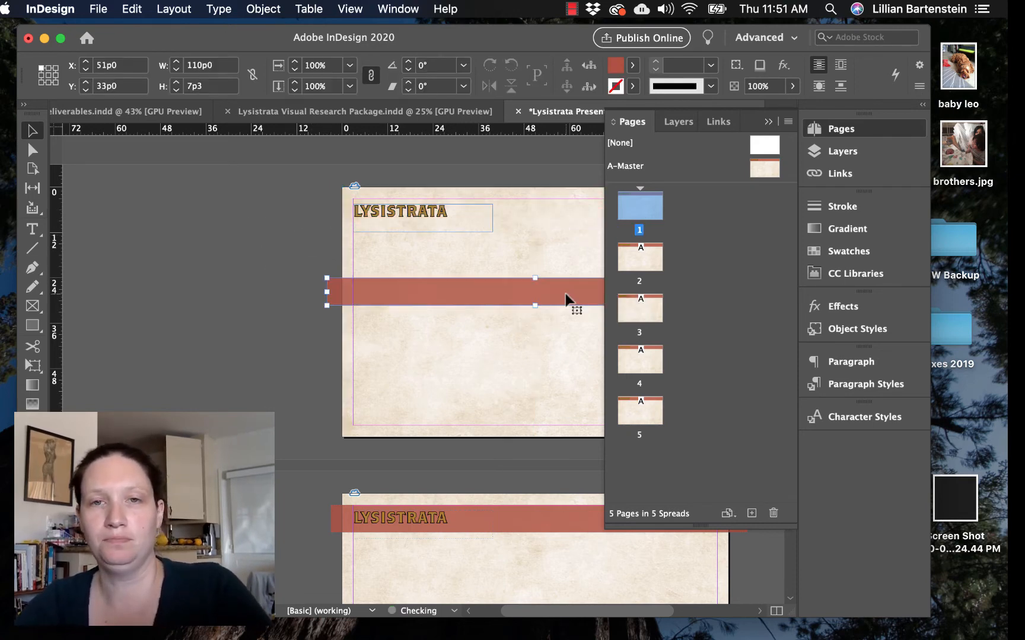
mouse_move(425, 221)
left_mouse_down()
mouse_move(496, 243)
mouse_move(417, 233)
left_mouse_up()
Step: Set the font size of page 1's whole LYSISTRATA title to 86 pt
double_click(530, 234)
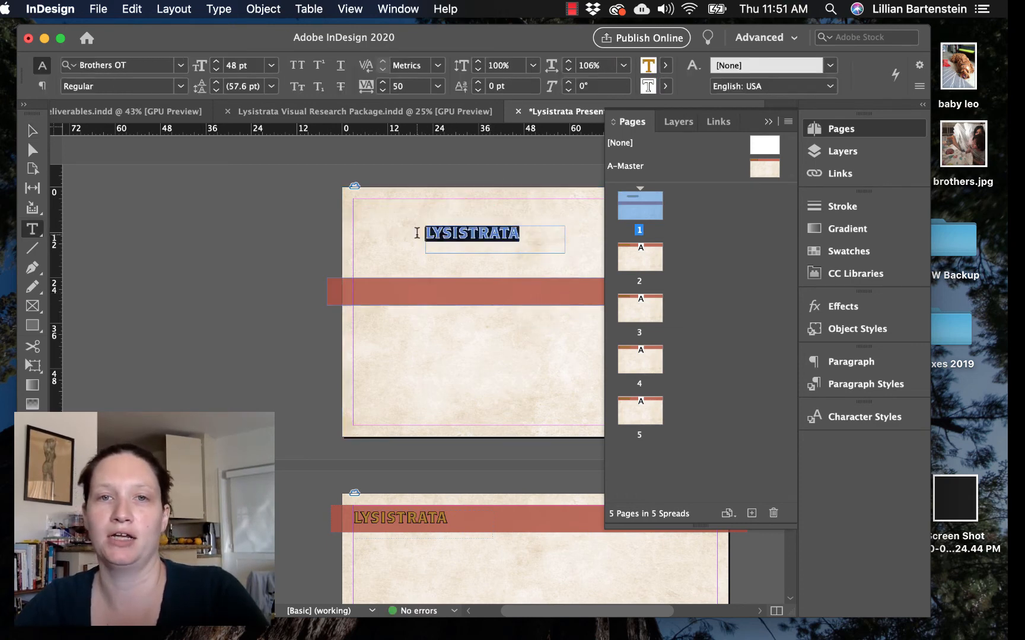
left_click(217, 62)
left_click(217, 61)
left_click(217, 62)
left_click(217, 61)
left_click(217, 61)
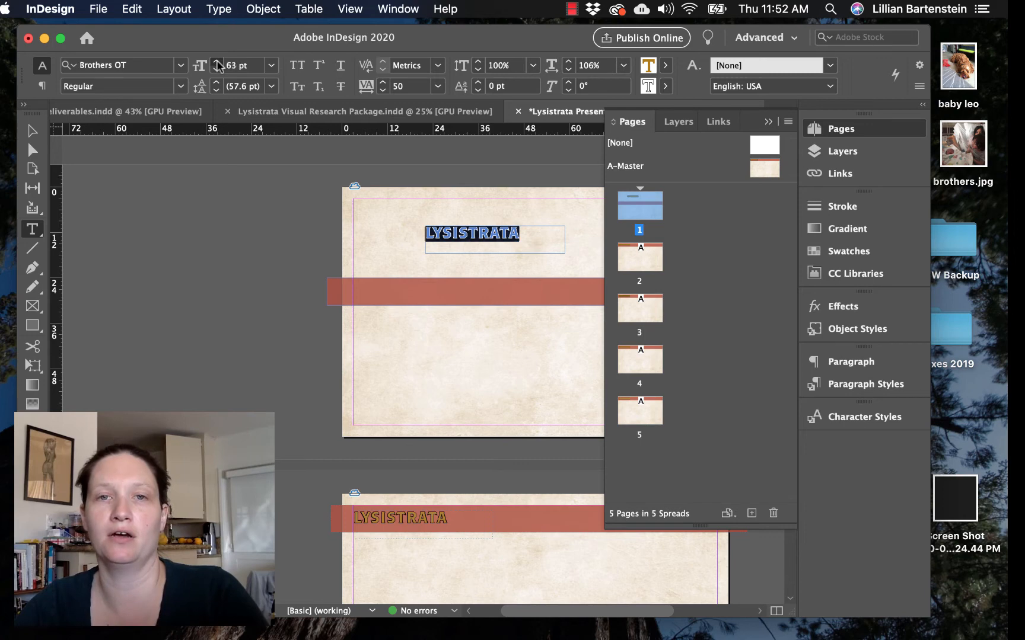
left_click(217, 62)
left_click(217, 62)
left_click(217, 61)
left_click(217, 62)
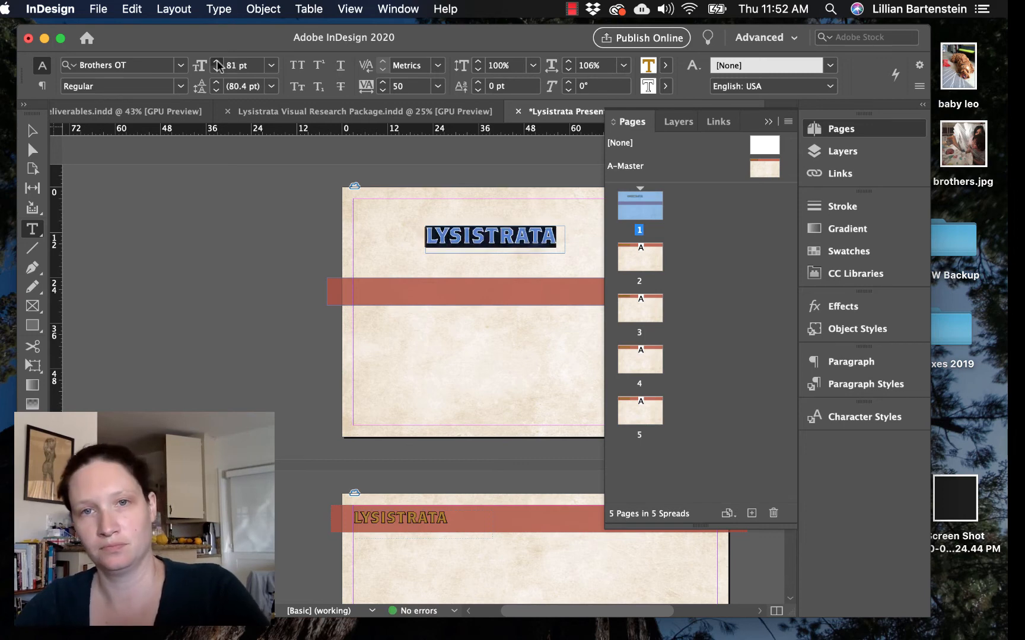
left_click(217, 62)
left_click(217, 61)
left_click(217, 61)
left_click(217, 61)
left_click(217, 62)
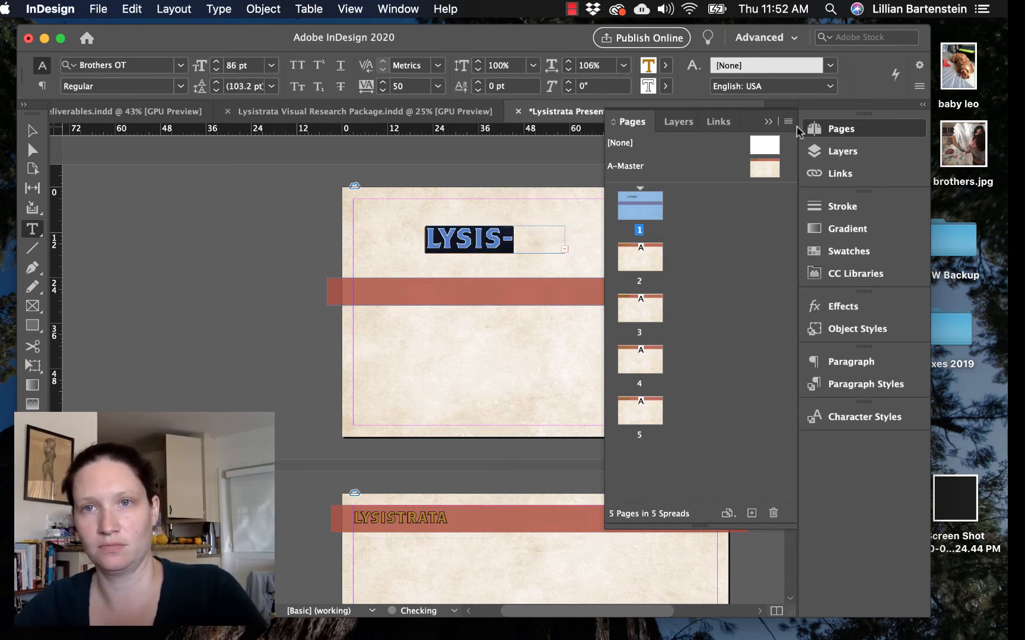
Step: Widen page 1's title frame to 77p0, extending it to the right margin
left_click(768, 121)
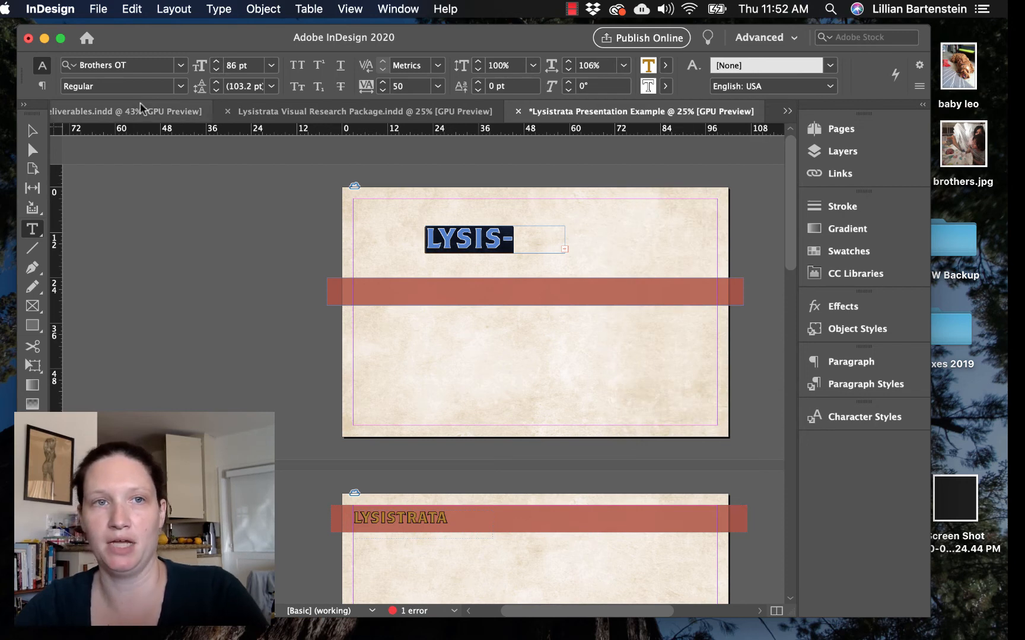
left_click(32, 131)
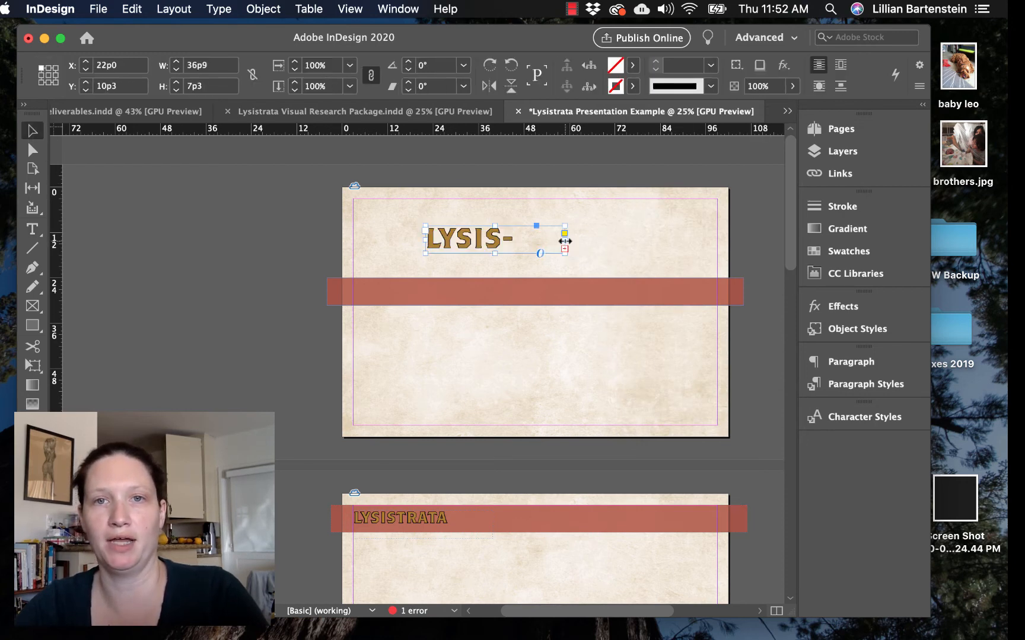
left_click_drag(565, 241, 717, 237)
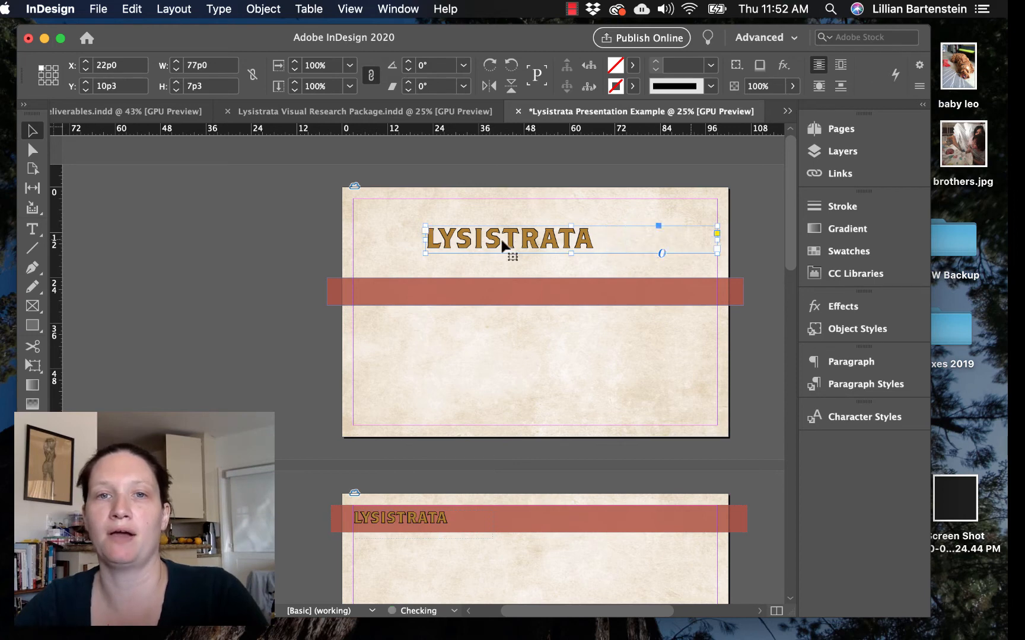
Step: Extend page 1's title frame to the left margin, 96p0 wide, and centre its LYSISTRATA text
left_click_drag(425, 240, 352, 238)
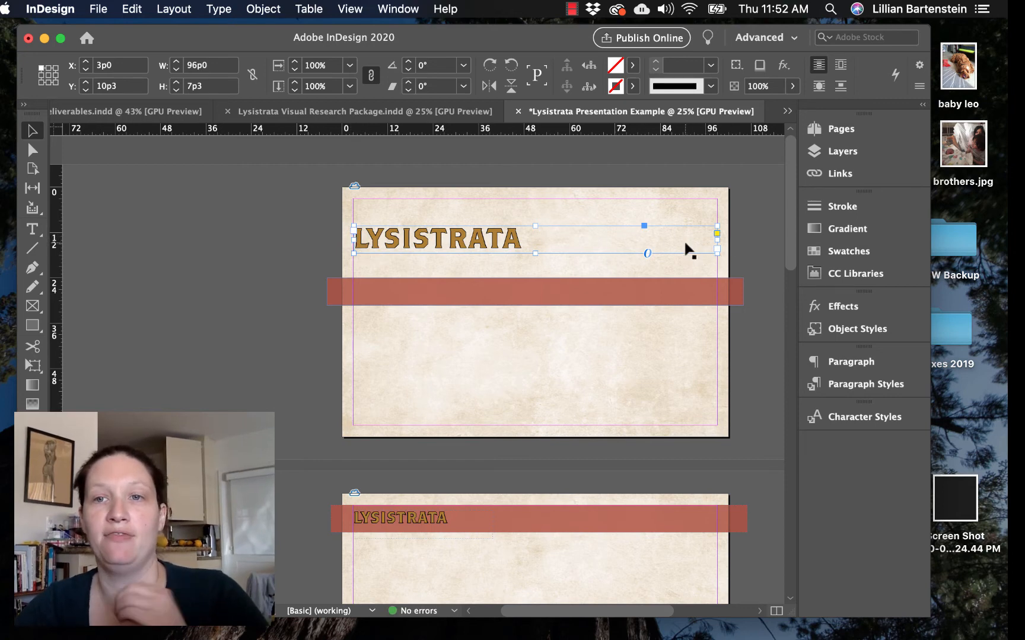
left_click(851, 362)
left_click(638, 378)
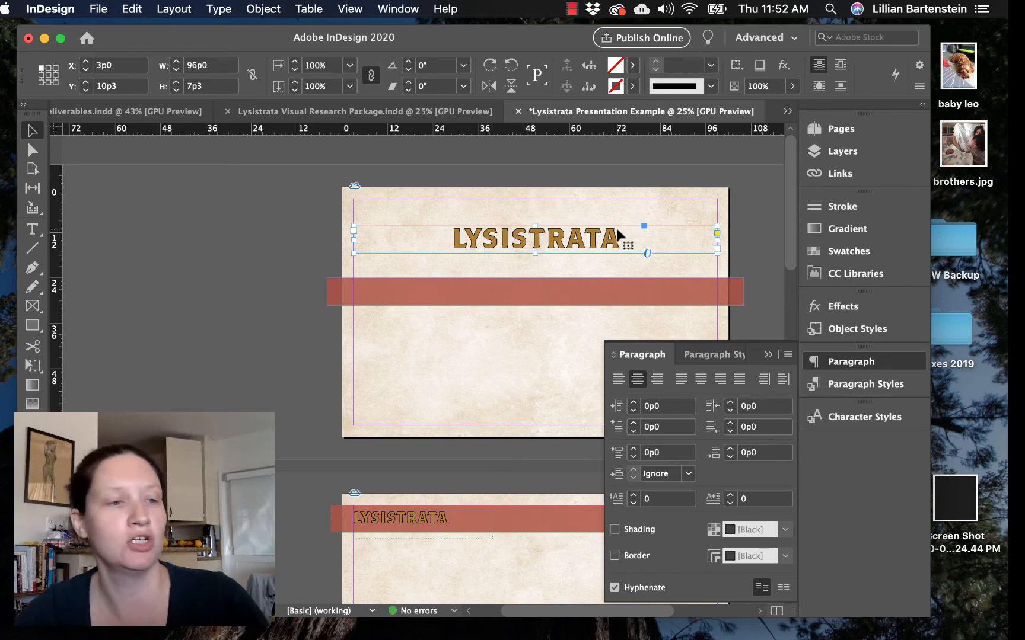
Step: Move page 1's title frame down to Y 13p6, just above the red banner
left_click(533, 309)
left_click_drag(537, 250, 537, 262)
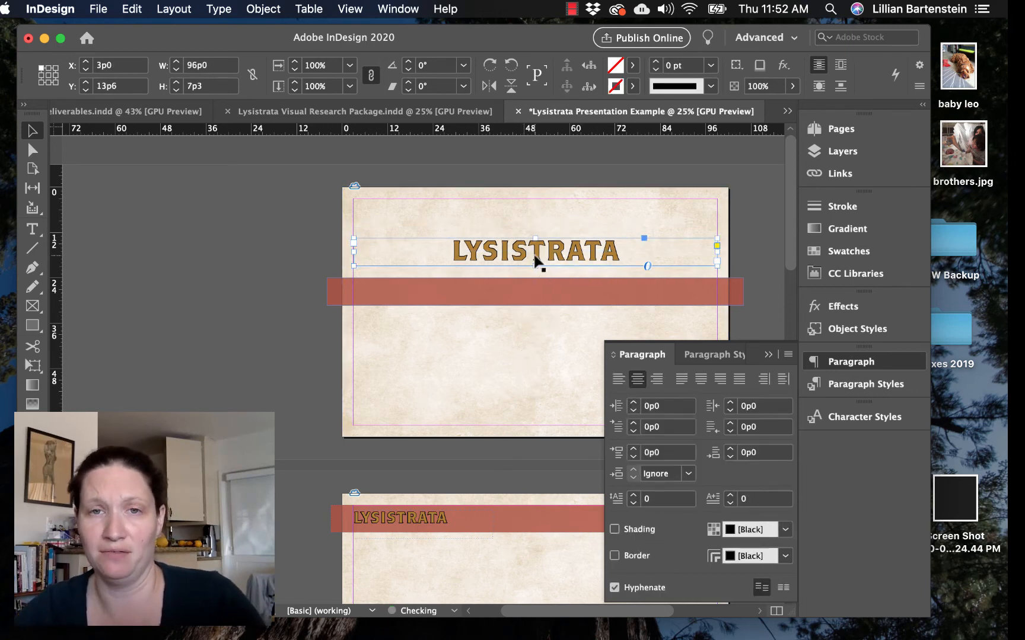
left_click(236, 317)
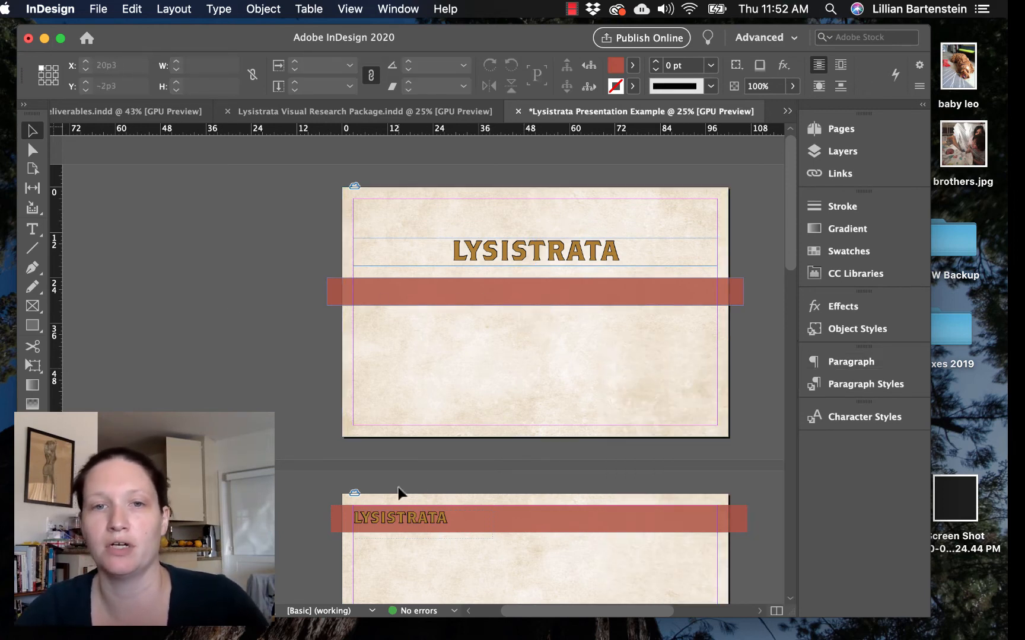
Step: On the A-Master, lower the red banner's opacity to 64%
scroll(290, 498, "down", 10)
scroll(327, 497, "up", 10)
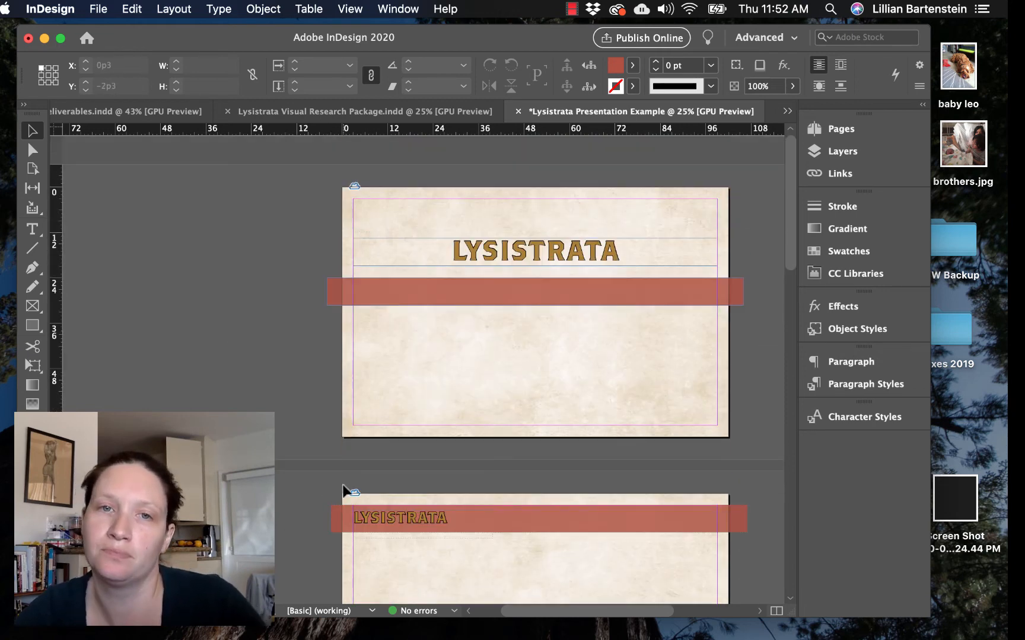
scroll(362, 490, "down", 5)
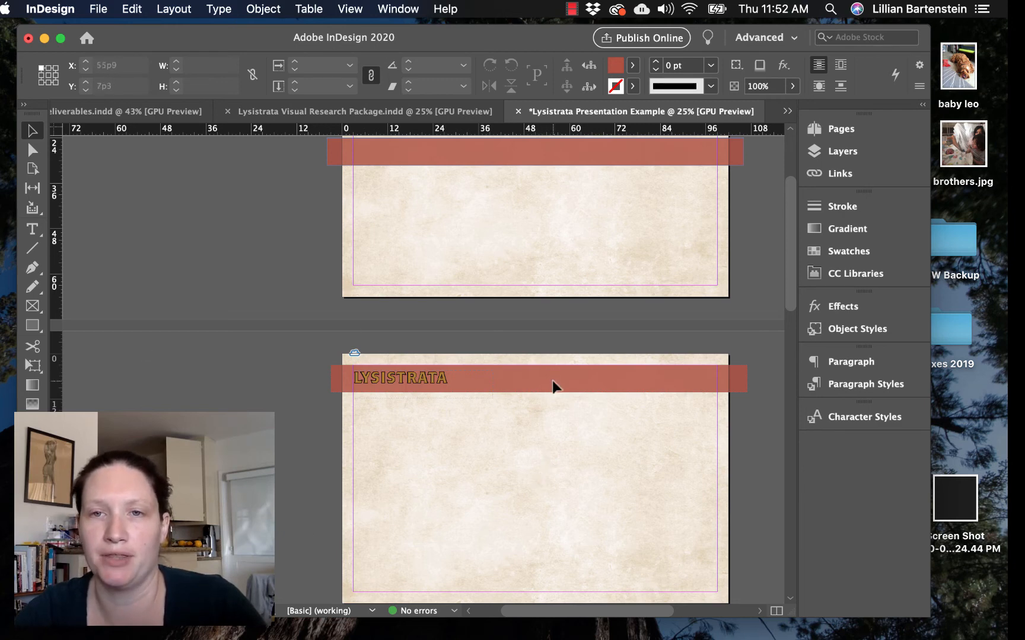
scroll(552, 387, "up", 5)
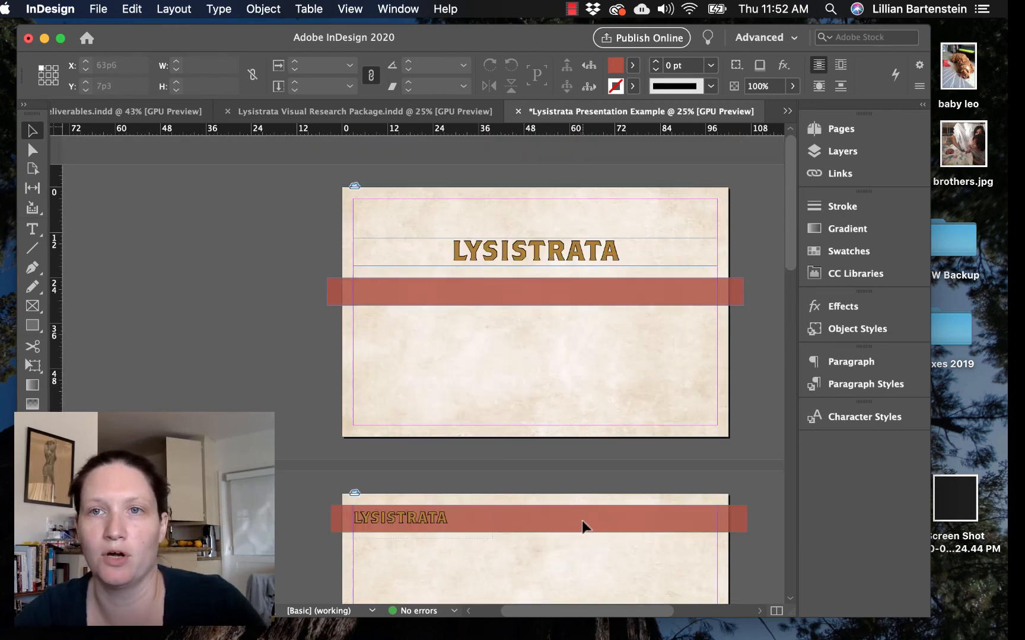
left_click(841, 129)
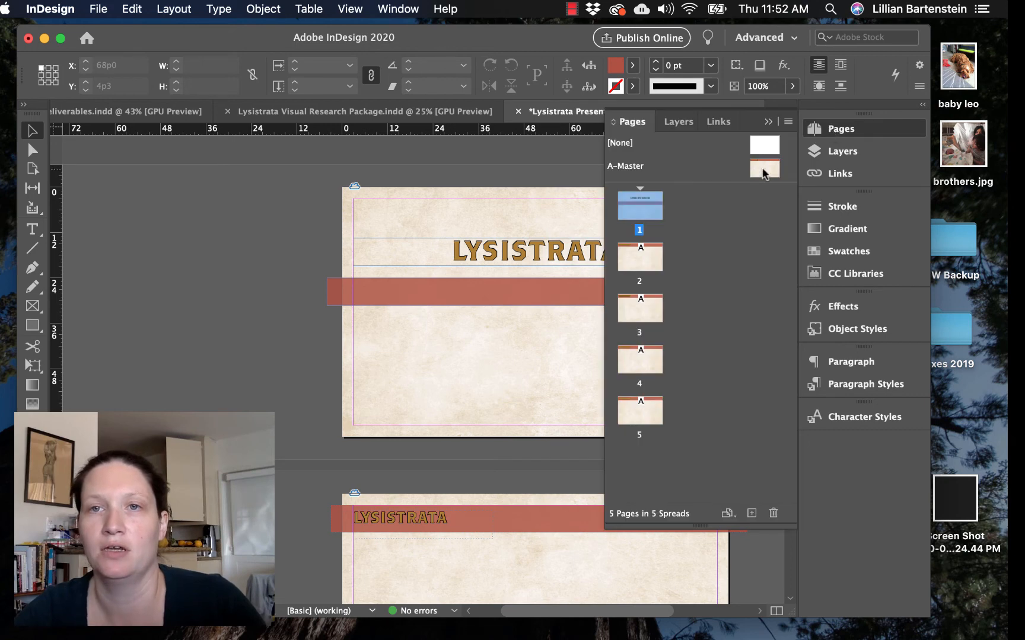
double_click(764, 169)
left_click(514, 278)
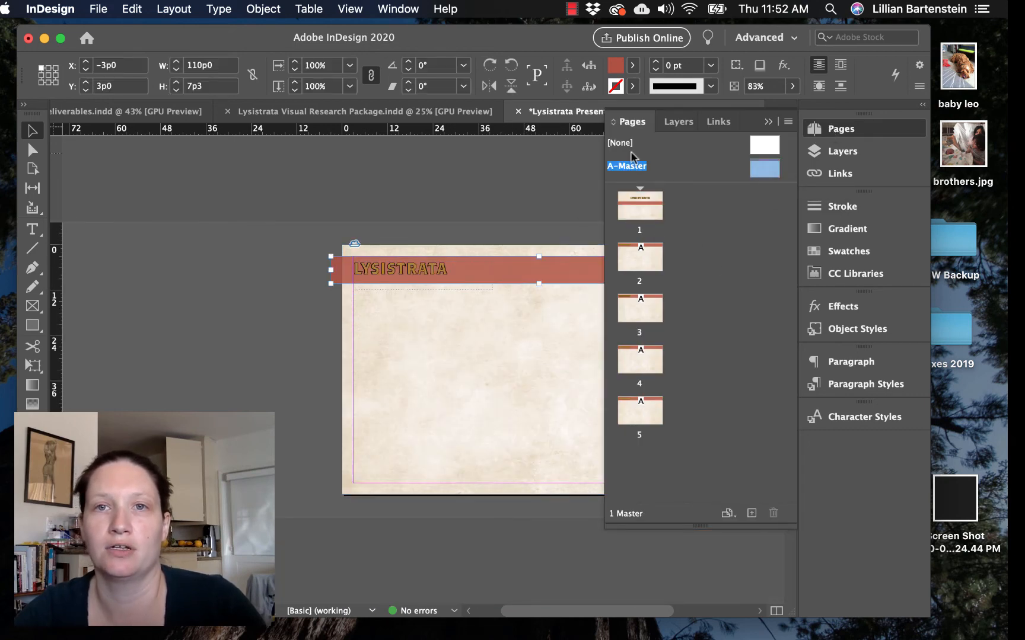
left_click(792, 86)
left_click_drag(780, 106, 763, 106)
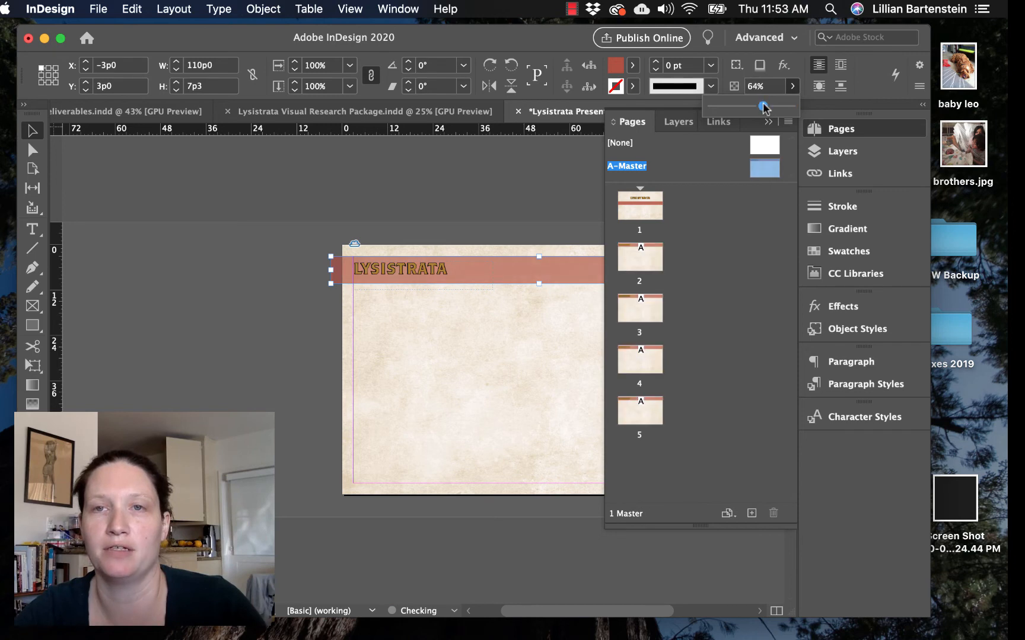
left_click(793, 86)
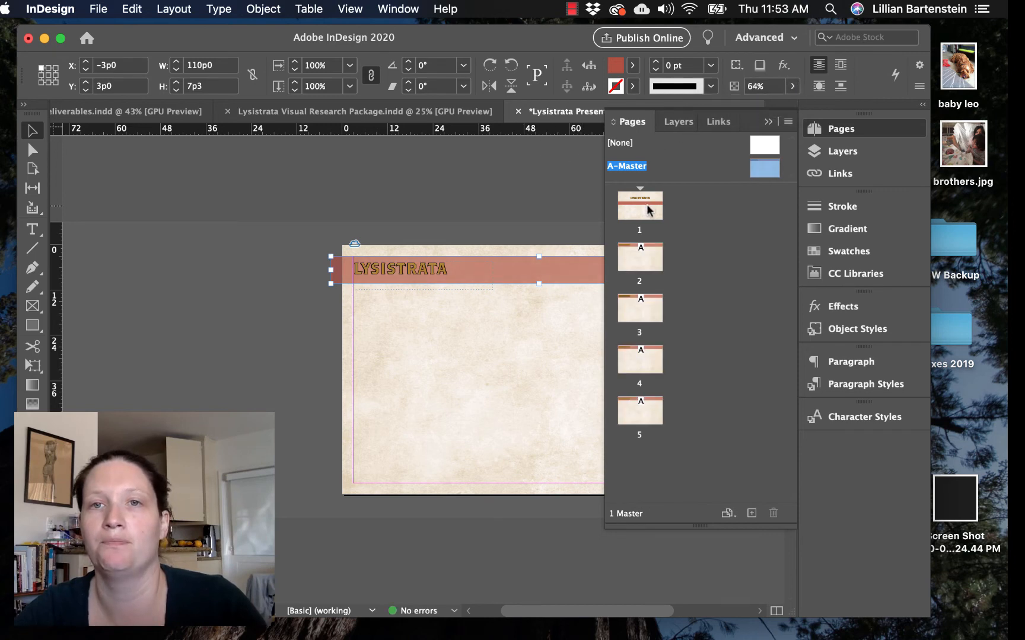
Step: Leave the A-Master for page 2 and clear the Pages list out of the way of the layout
double_click(652, 267)
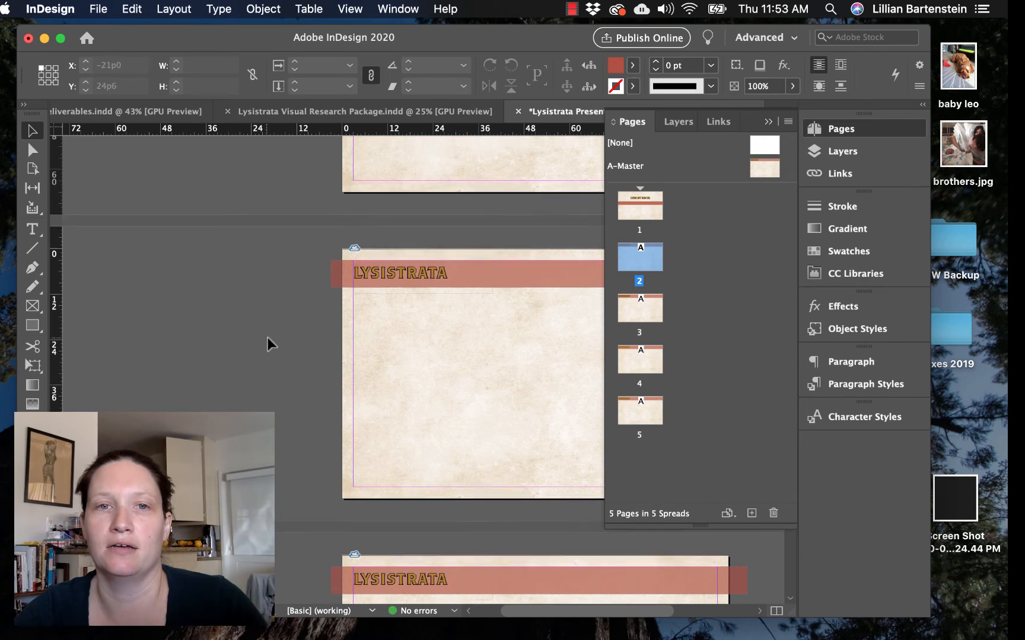
scroll(270, 343, "down", 2)
scroll(271, 343, "down", 2)
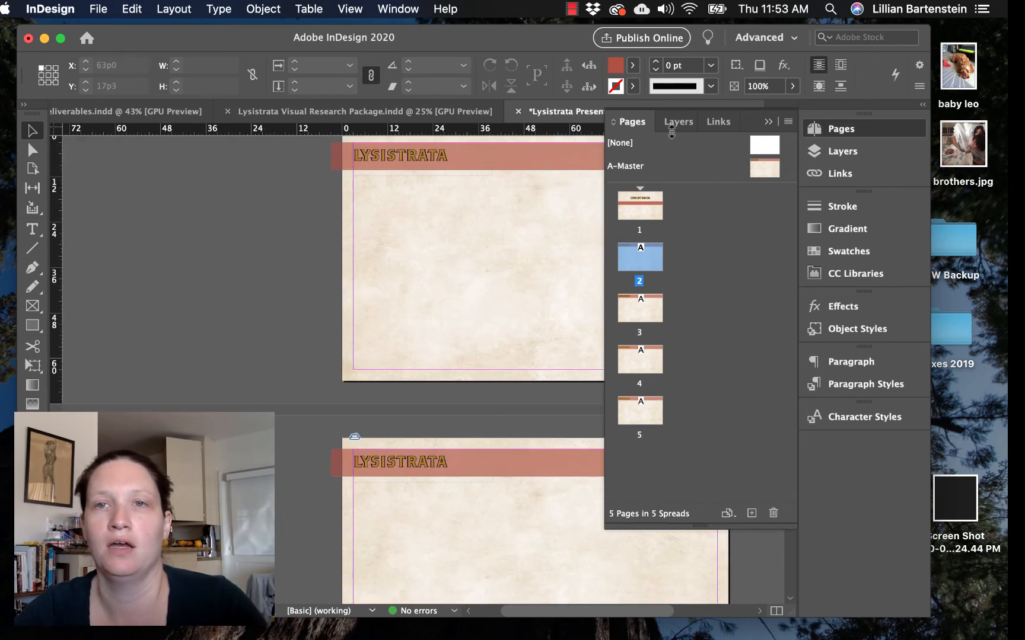
left_click(769, 122)
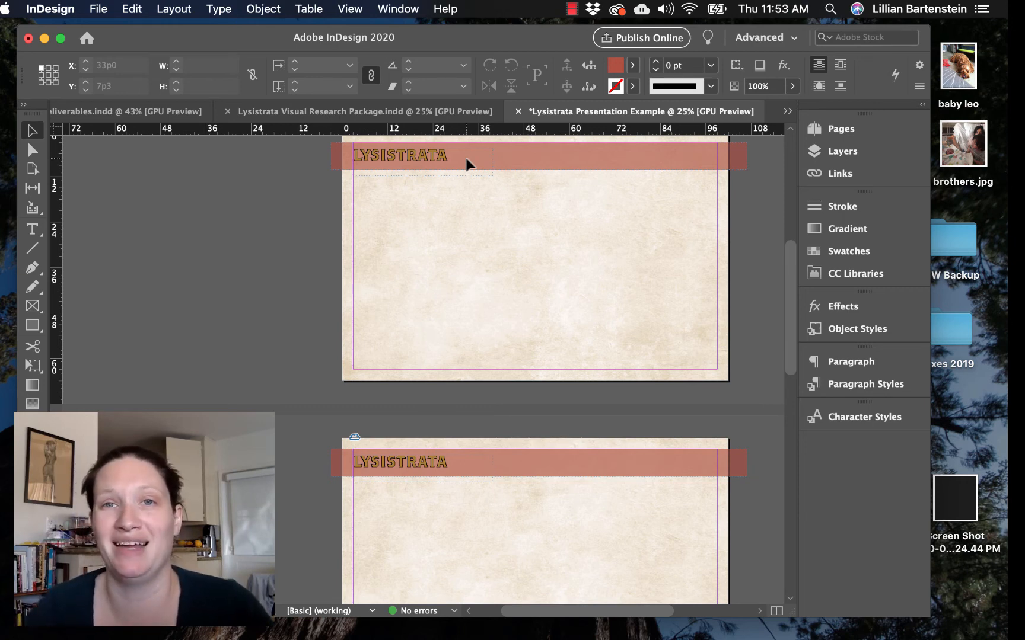
Step: In Finder, browse the Lysistrata Documentation Project's 03 Paint folder and select the PSD elevation with the circus tent and balloons
left_click_drag(496, 37, 223, 38)
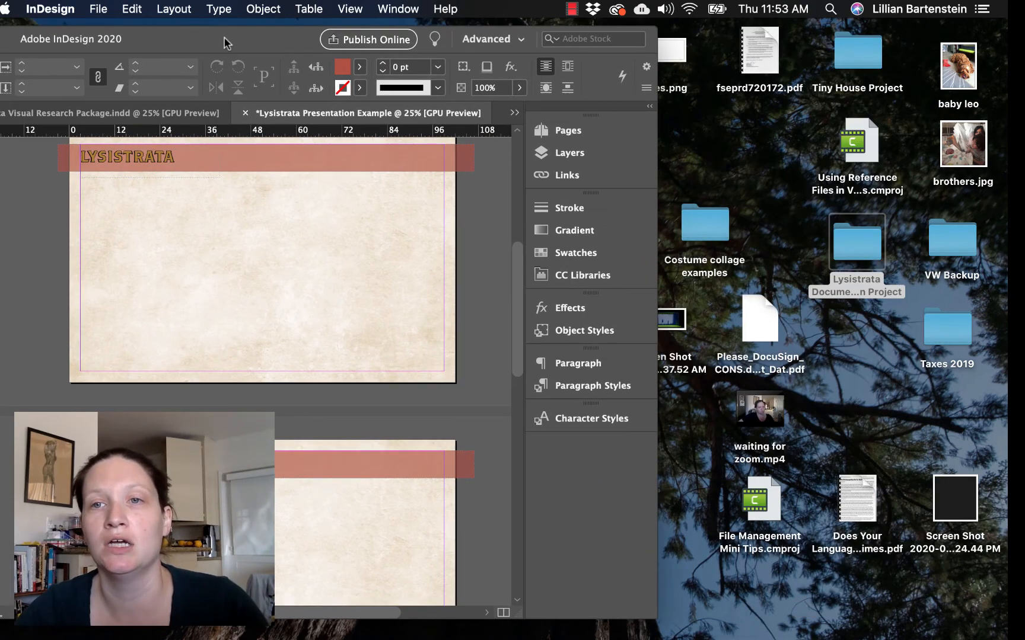
left_click(851, 247)
double_click(855, 249)
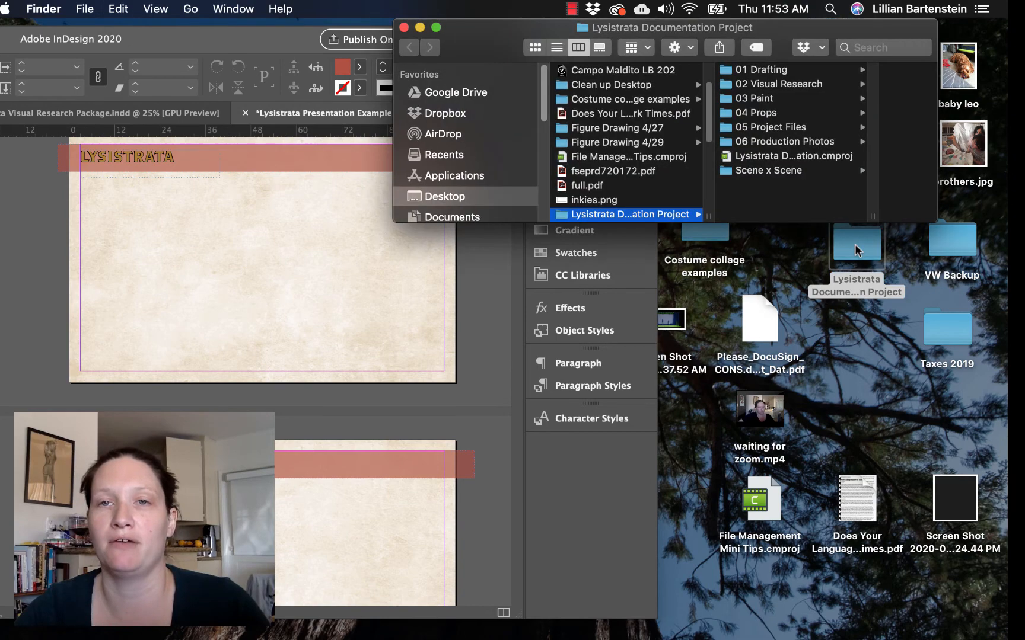
left_click(774, 83)
left_click(699, 101)
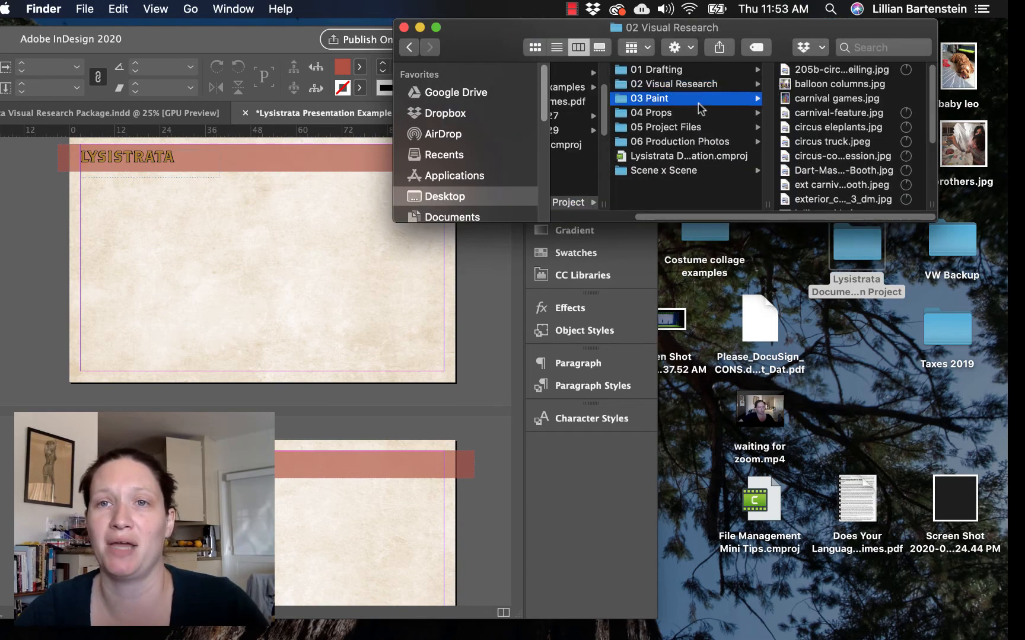
left_click(828, 84)
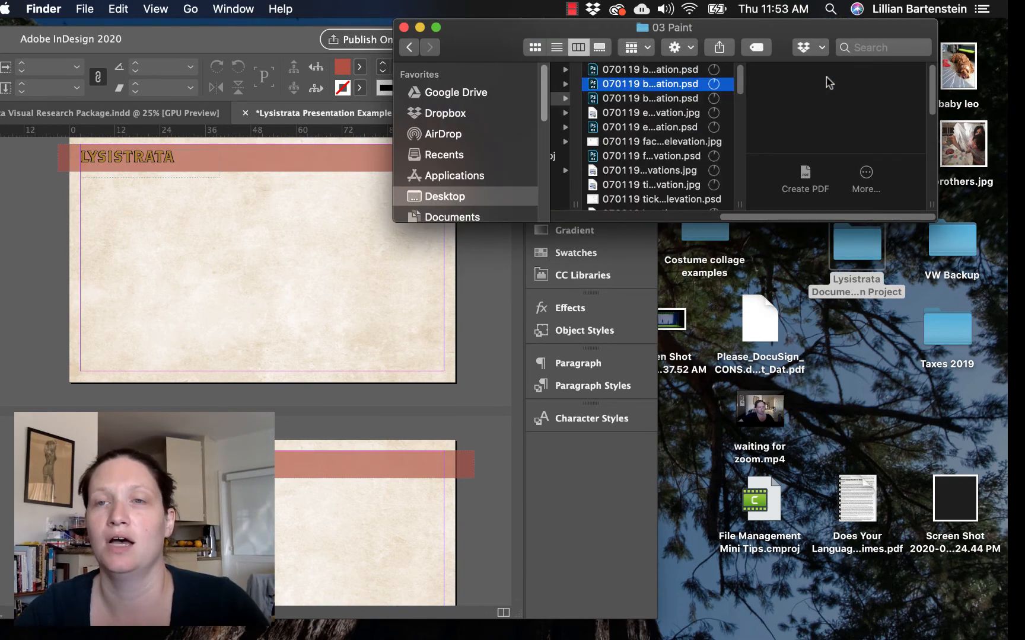
left_click(643, 114)
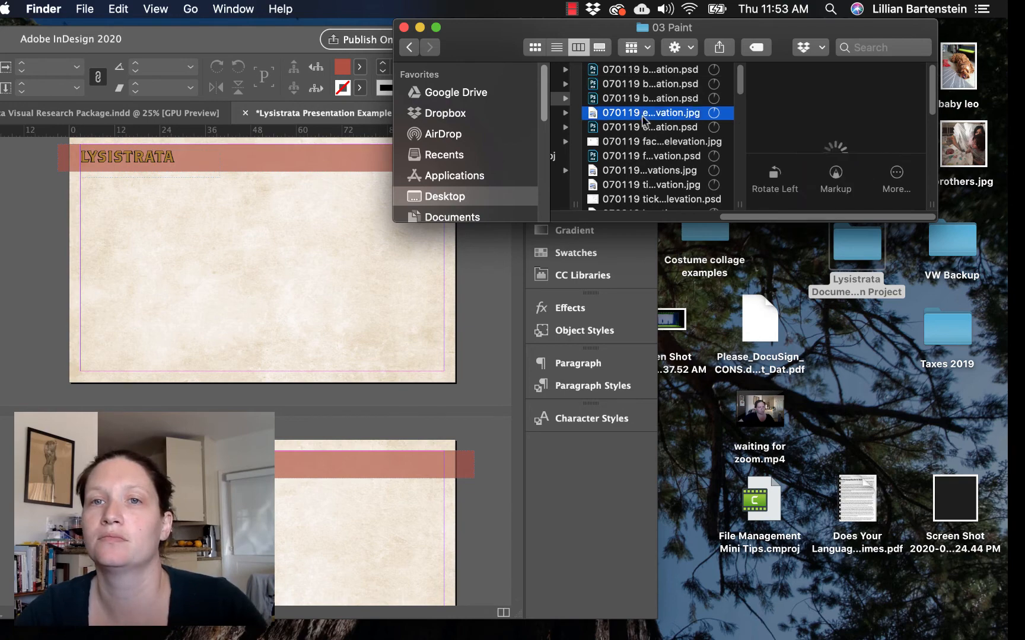
left_click(644, 85)
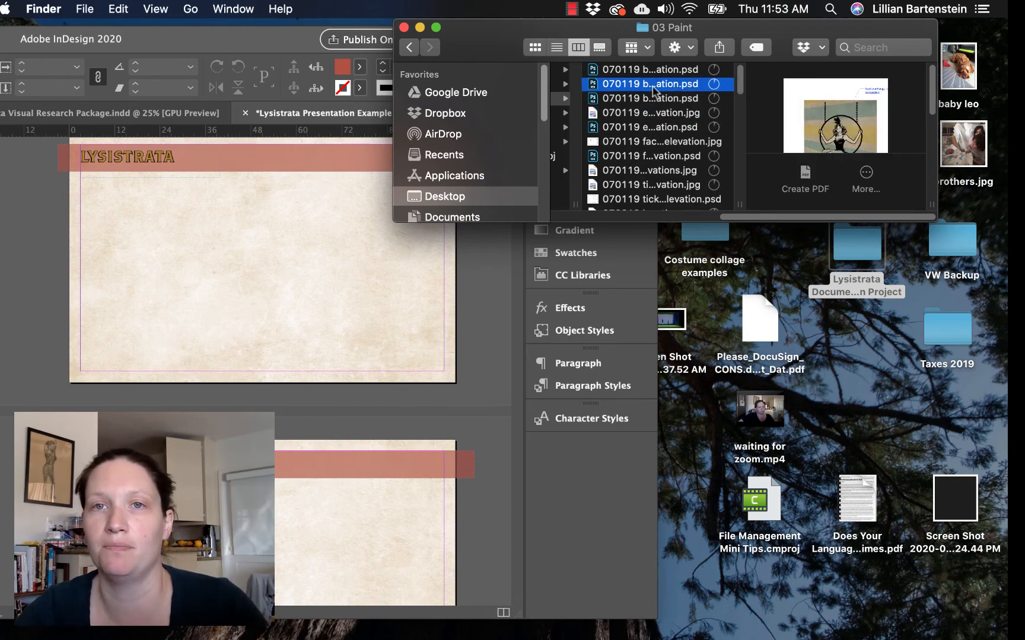
left_click(644, 71)
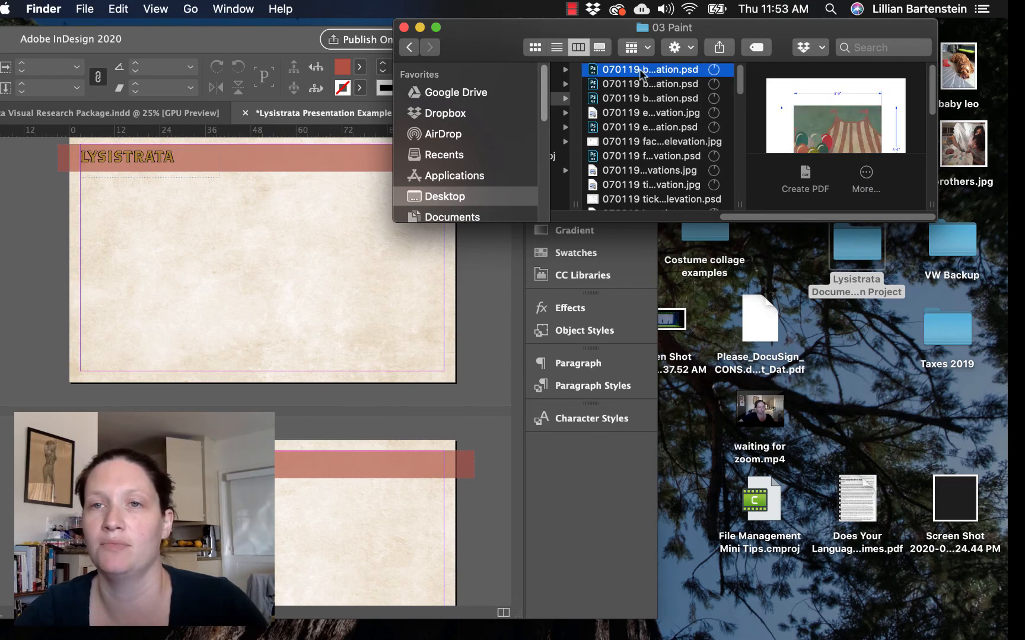
Step: Place the circus tent elevation PSD on InDesign page 2, with its corner at about X 14p6, Y 23p3
mouse_move(642, 71)
left_mouse_down()
mouse_move(269, 259)
mouse_move(595, 74)
mouse_move(475, 134)
mouse_move(234, 284)
mouse_move(222, 272)
left_mouse_up()
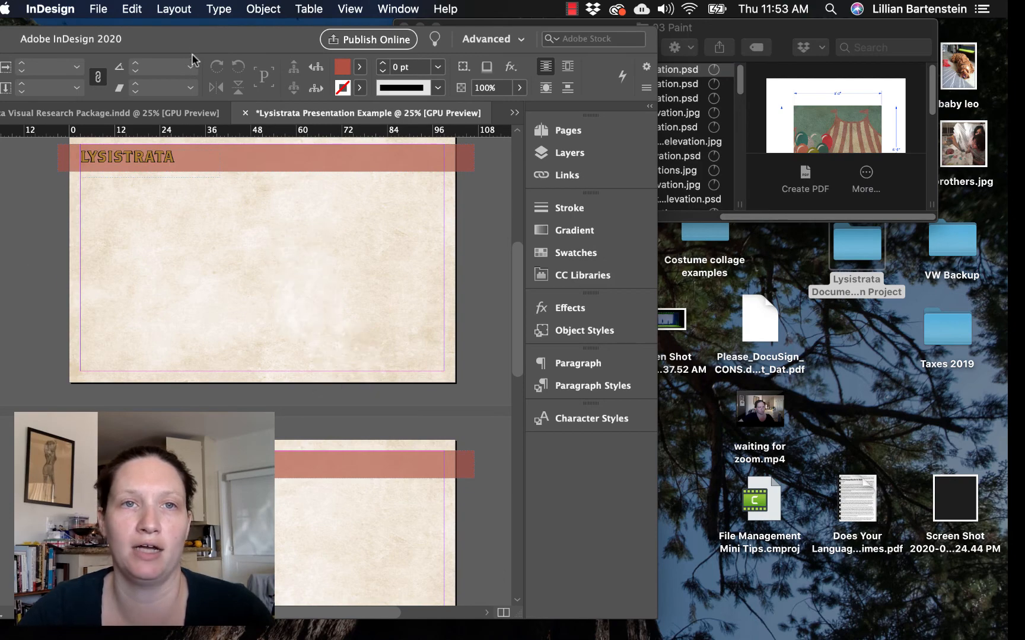
left_click_drag(195, 40, 448, 34)
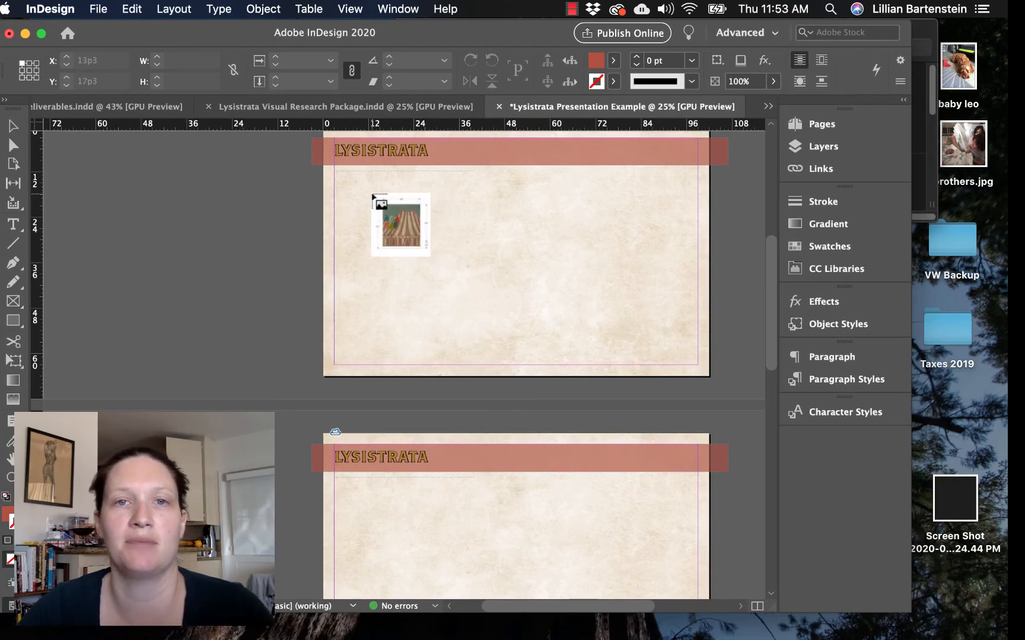
left_click(377, 215)
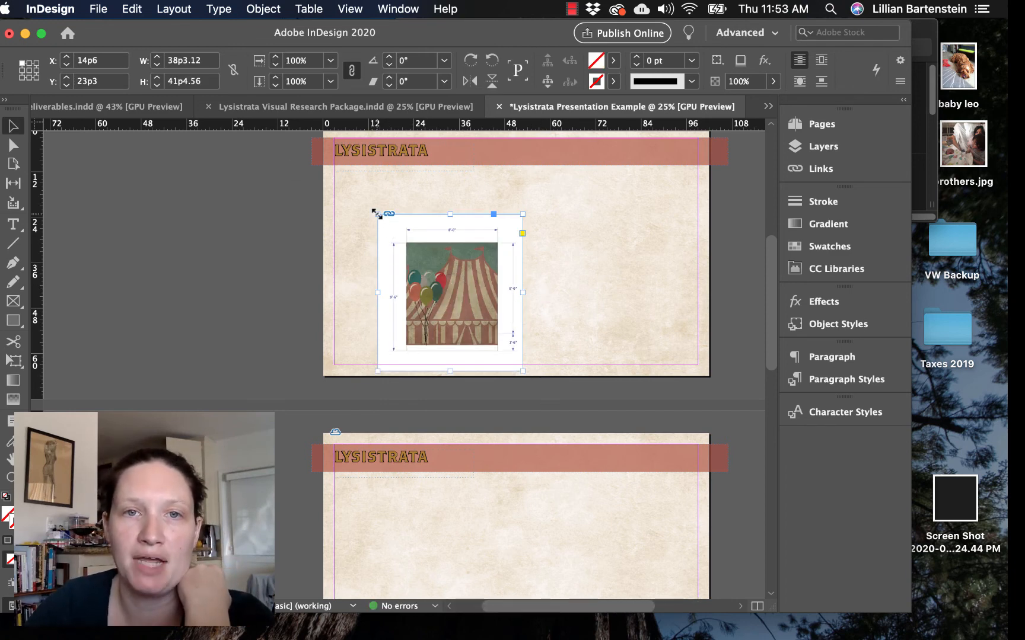
Step: Crop the white margins and dimension lines off the tent image, reducing its frame to about 24p10.5 by 27p0
mouse_move(378, 215)
left_mouse_down()
mouse_move(399, 230)
mouse_move(388, 221)
left_mouse_up()
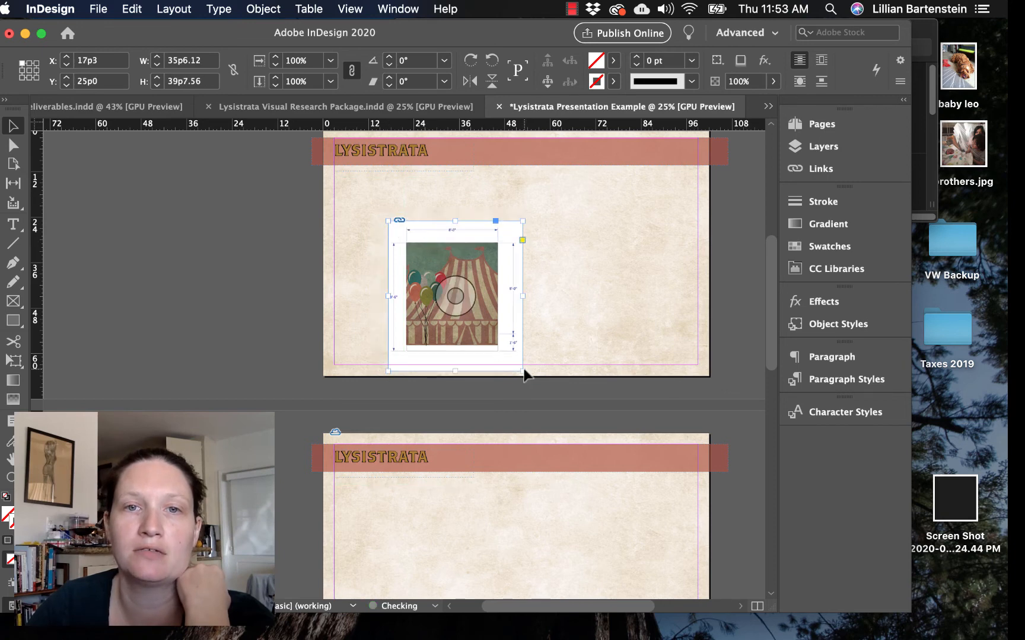
left_click_drag(521, 371, 498, 345)
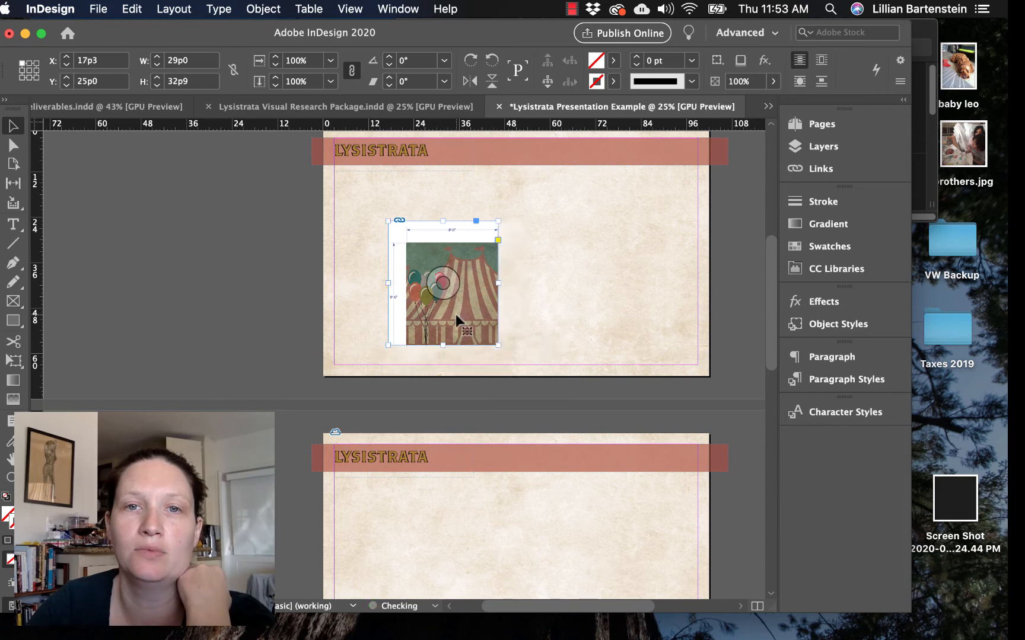
left_click_drag(388, 221, 405, 241)
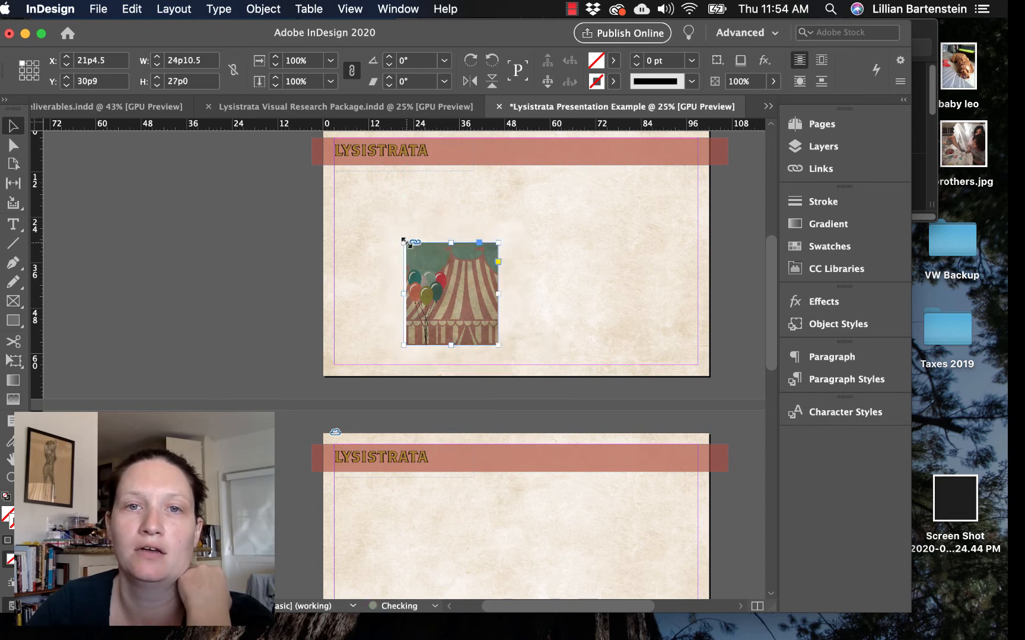
Step: Trim the remaining white strip off the tent image's left edge, making the frame about 24p0.6 wide
scroll(451, 297, "down", 4)
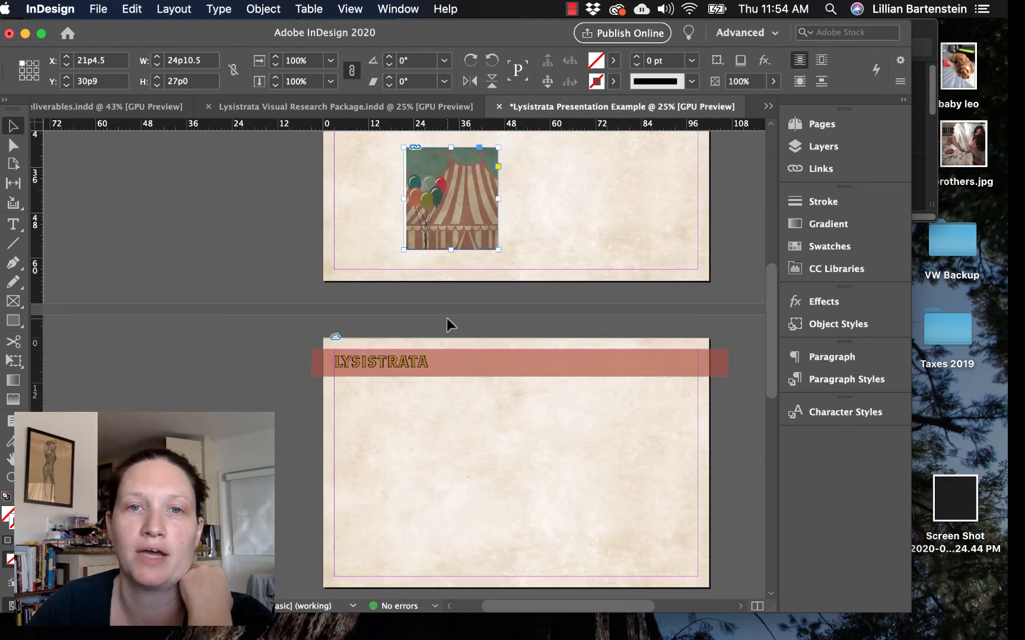
scroll(446, 318, "up", 12)
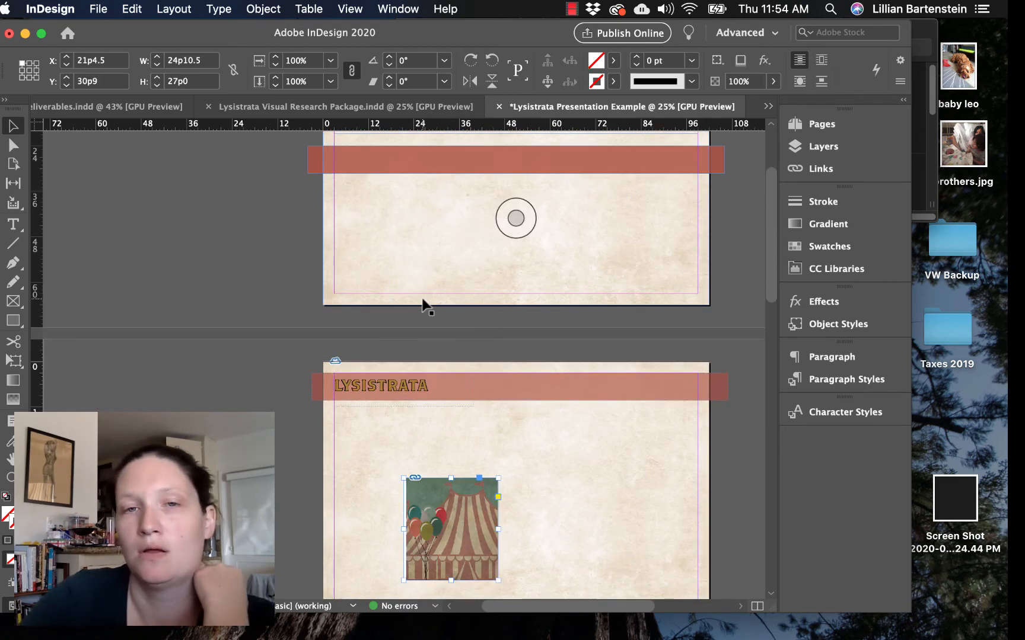
key("super+equal")
key("super+equal")
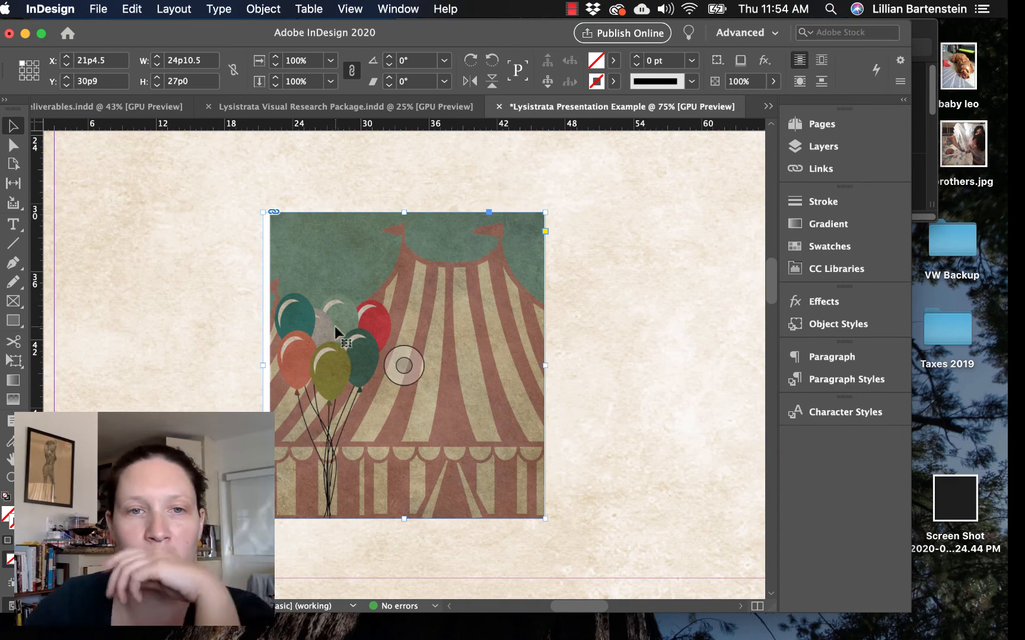
left_click_drag(264, 366, 272, 366)
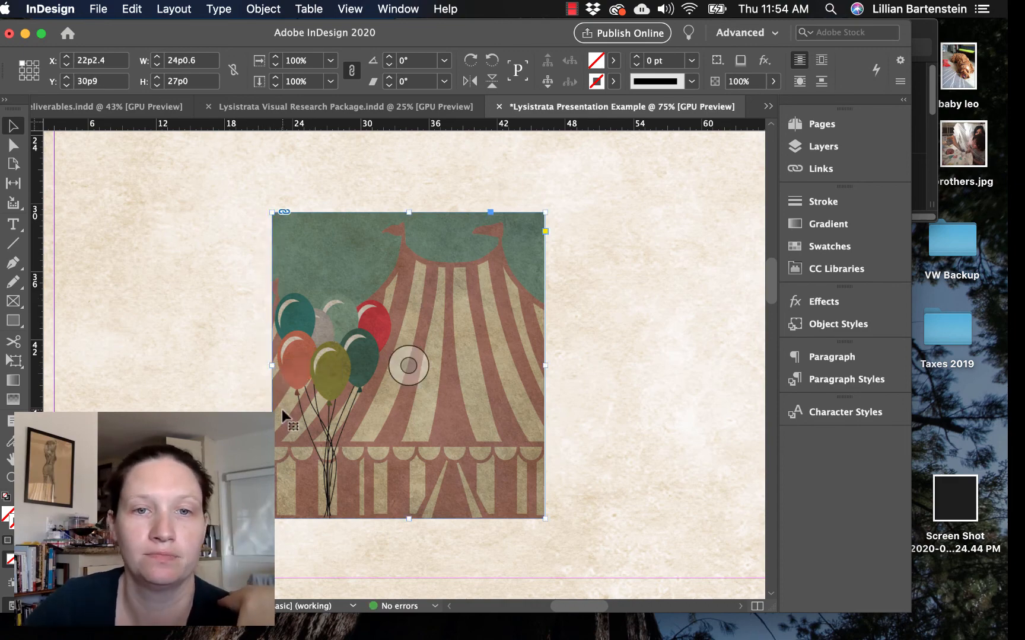
key("super+minus")
key("super+minus")
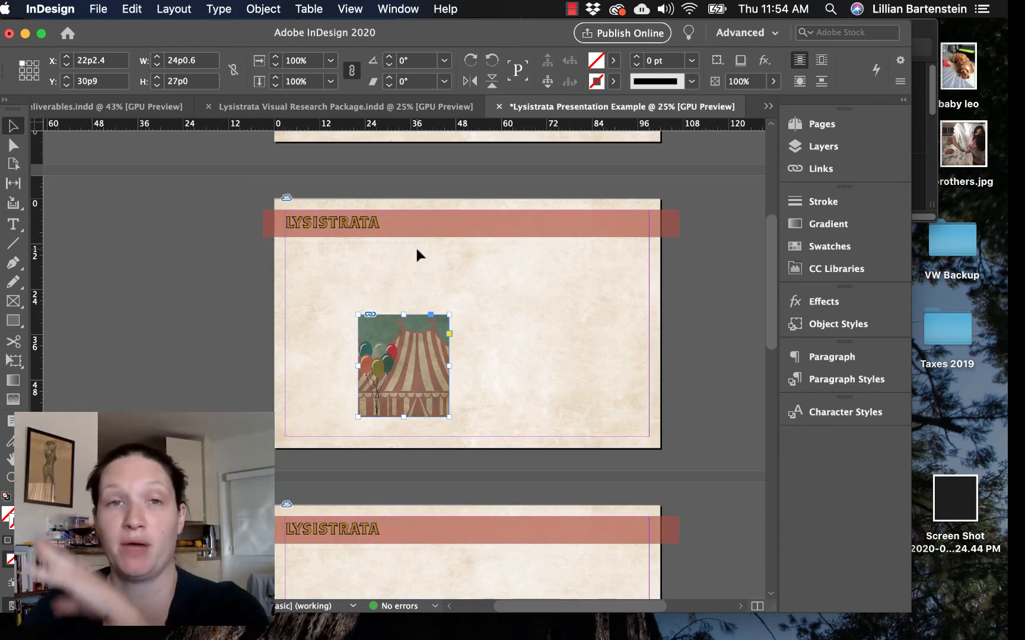
Step: Add a text frame at the right end of page 2's banner, reaching the margin, with the text "Page Title"
left_click(13, 224)
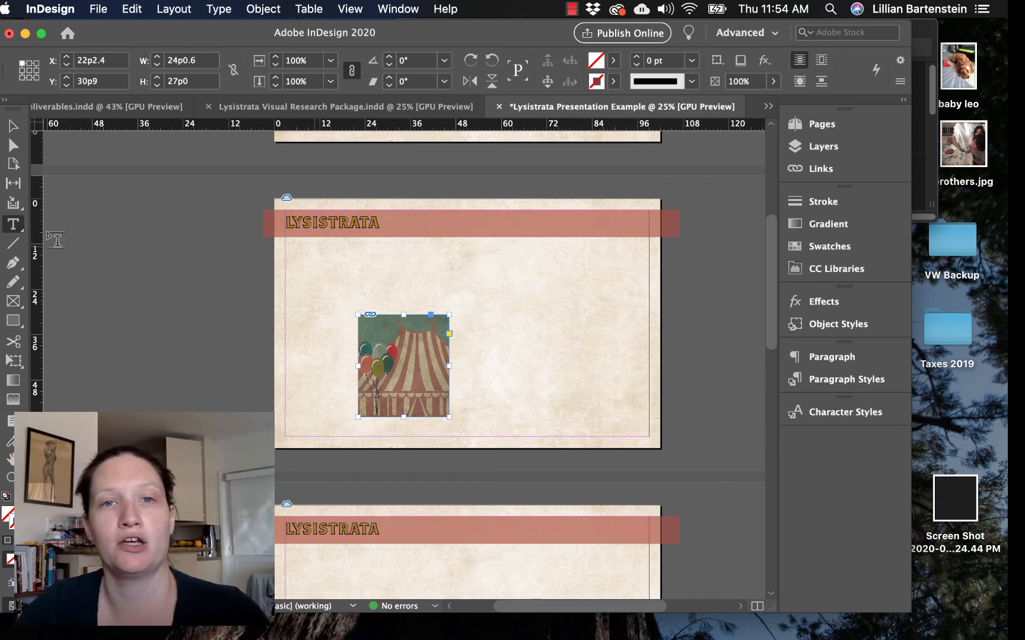
left_click_drag(523, 215, 648, 230)
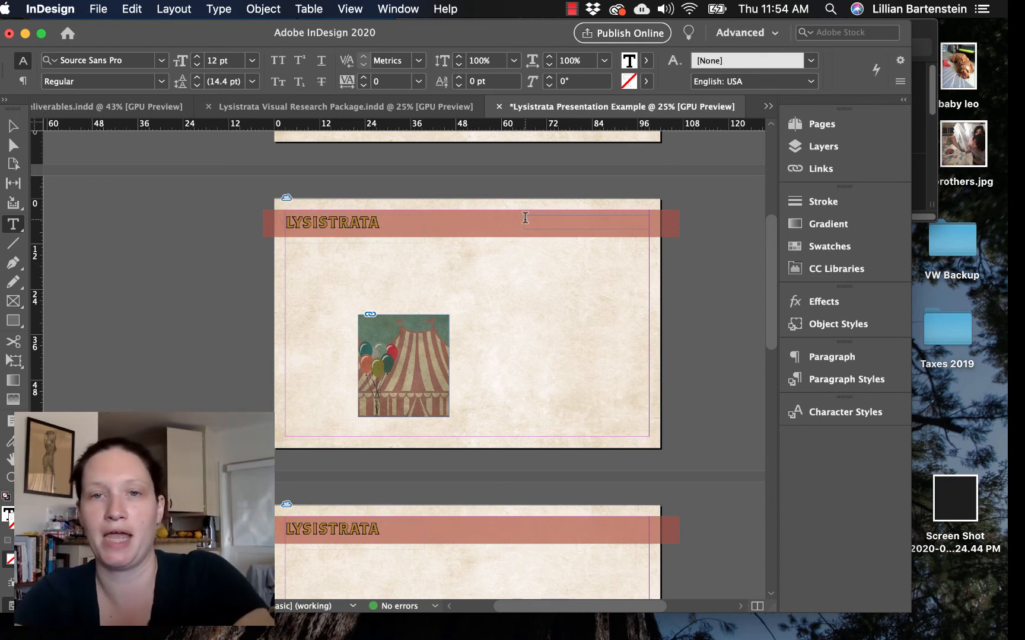
type("Page Title")
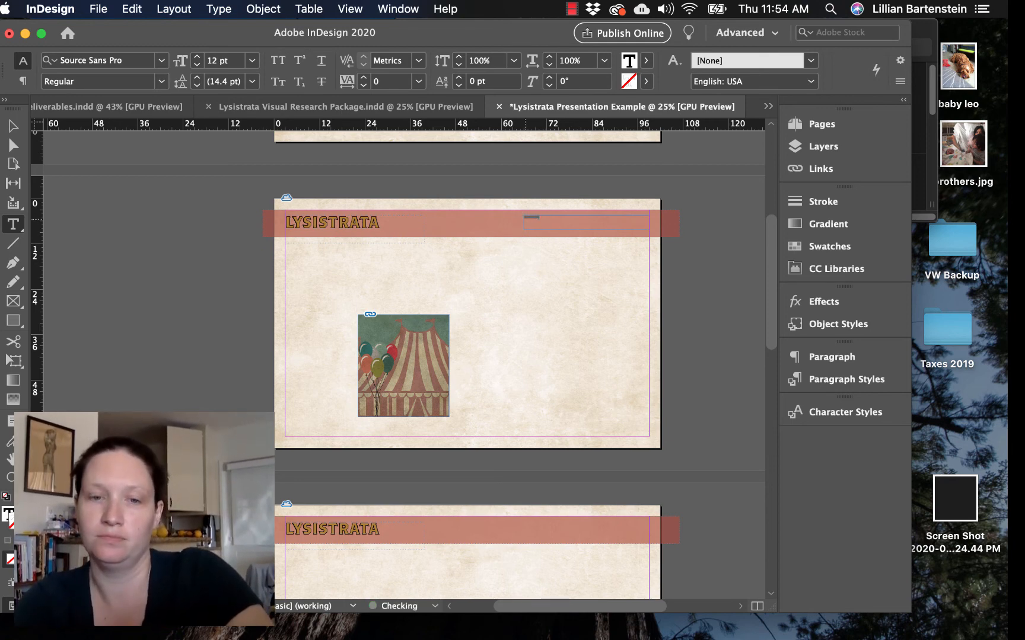
Step: Set the size of all the page title text in page 2's banner to 40 pt
key("super+a")
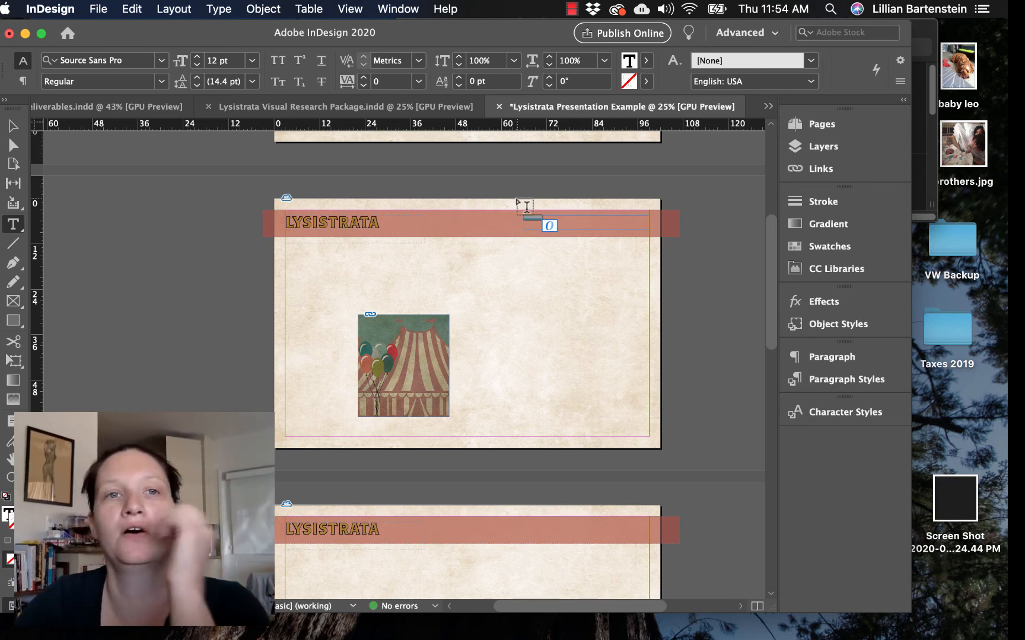
left_click(198, 60)
left_click(197, 60)
left_click(197, 60)
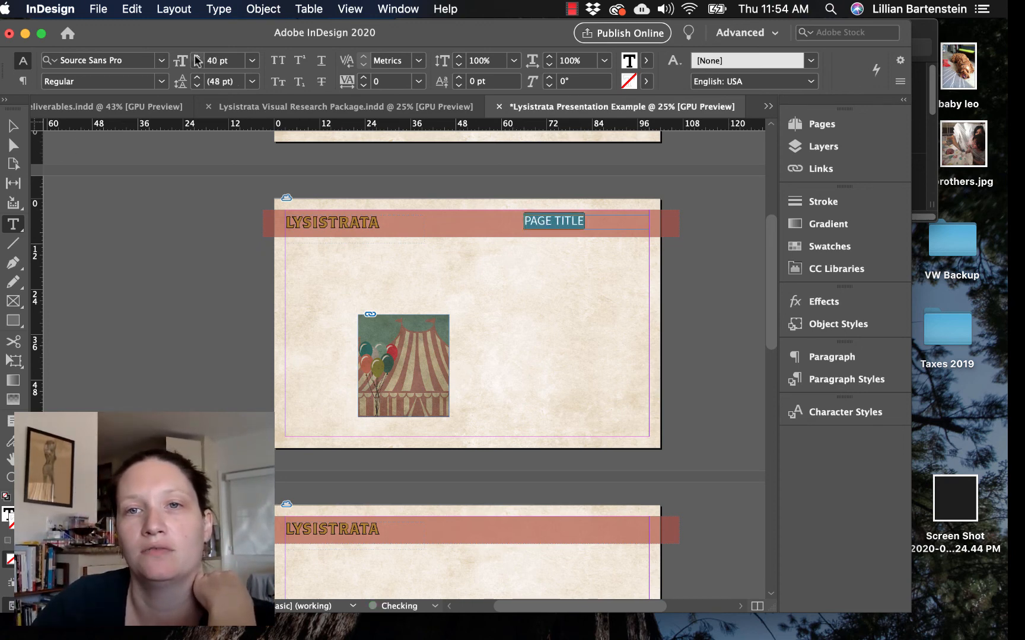
left_click(197, 60)
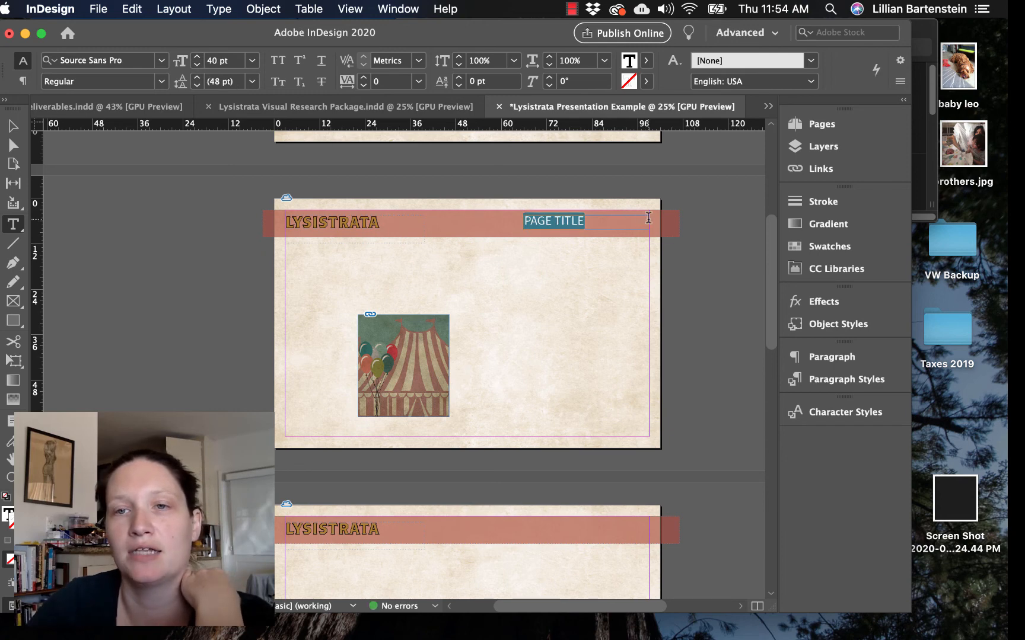
Step: Right-align the page title text within its frame on page 2
left_click(843, 359)
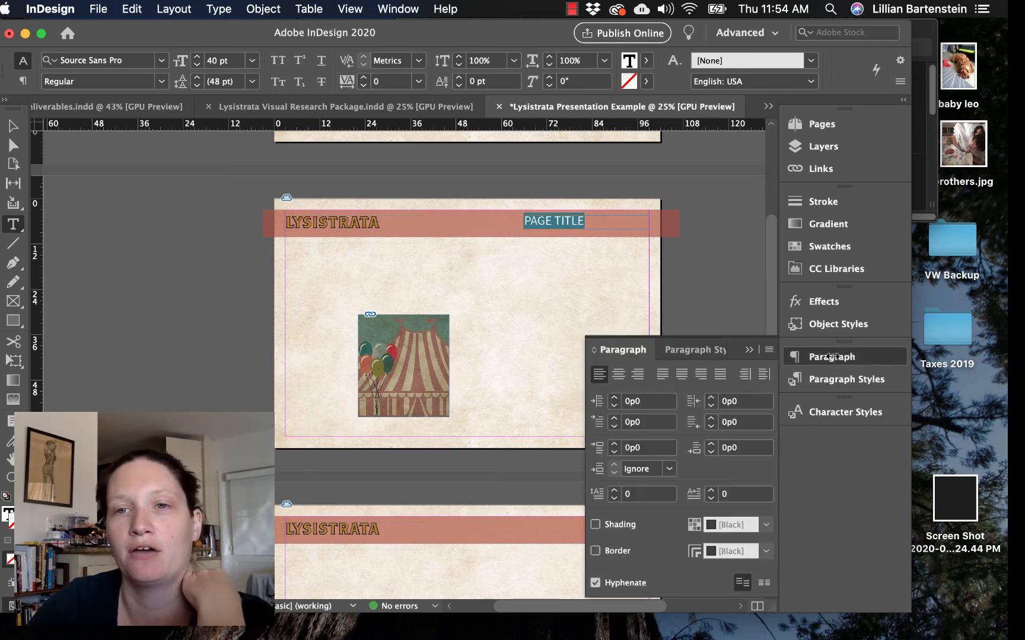
left_click(639, 374)
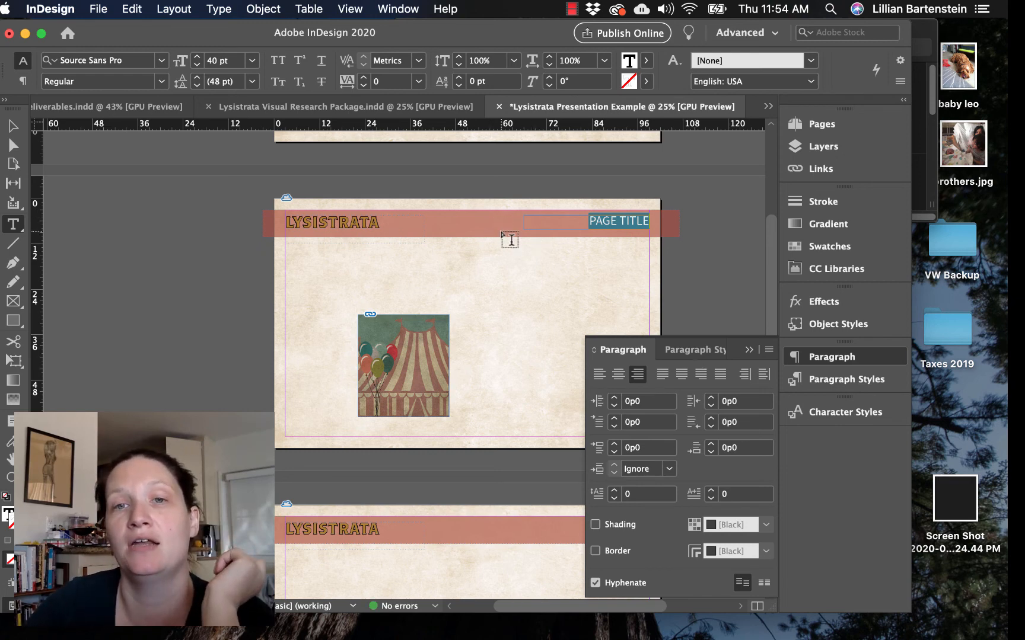
left_click(749, 350)
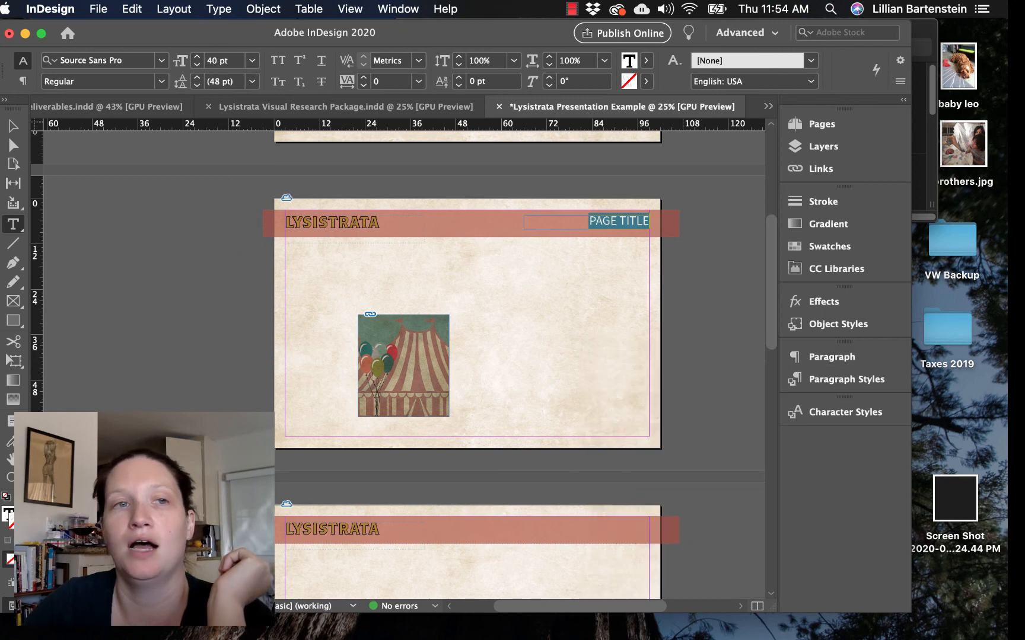
key("Escape")
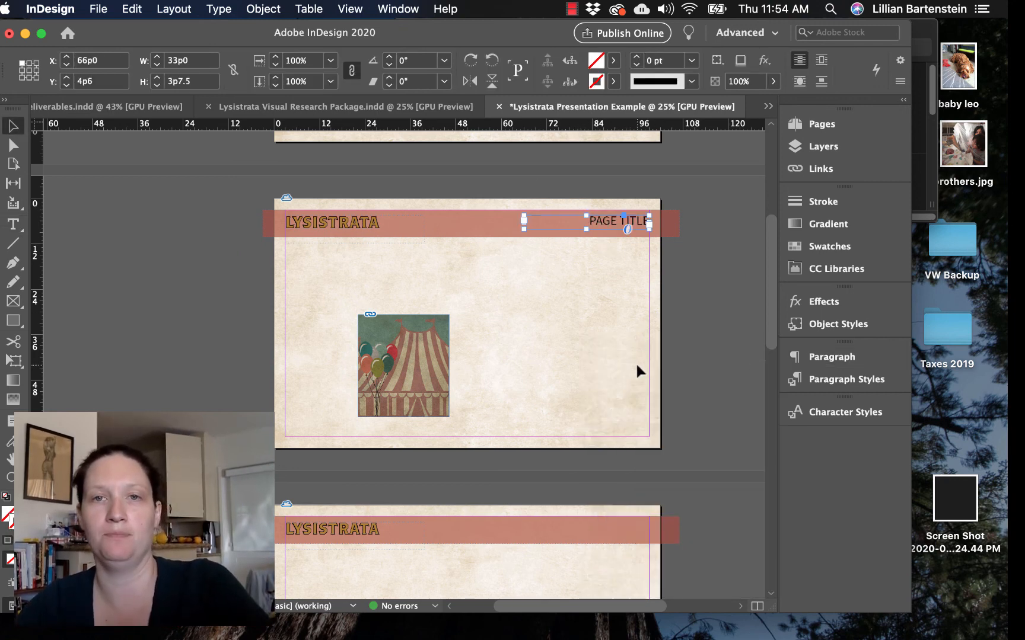
Step: Try to paste the page title frame in place on page 3
scroll(631, 360, "down", 5)
right_click(531, 423)
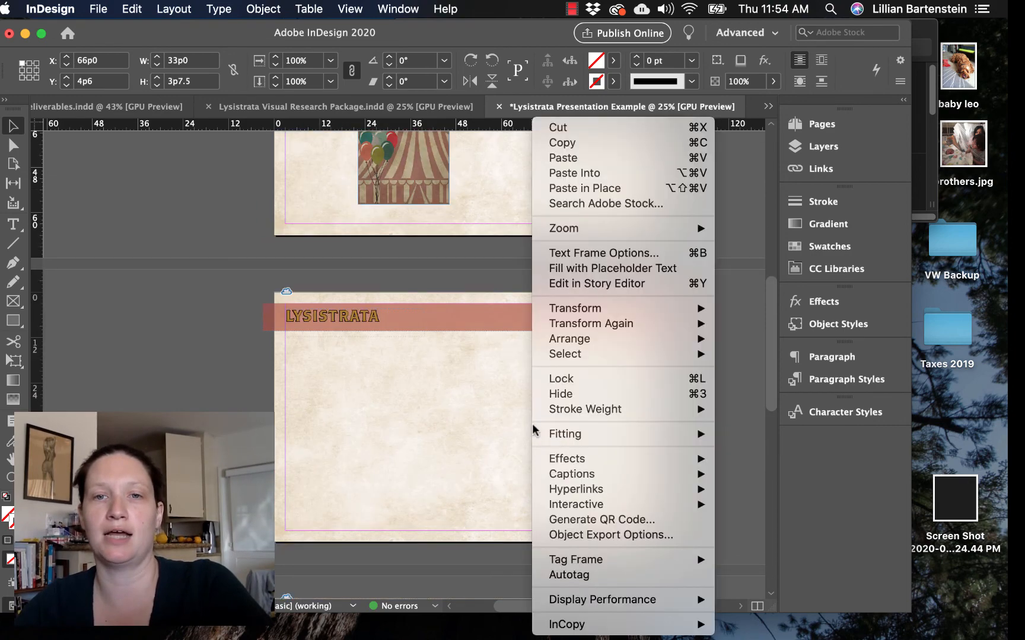
left_click(621, 189)
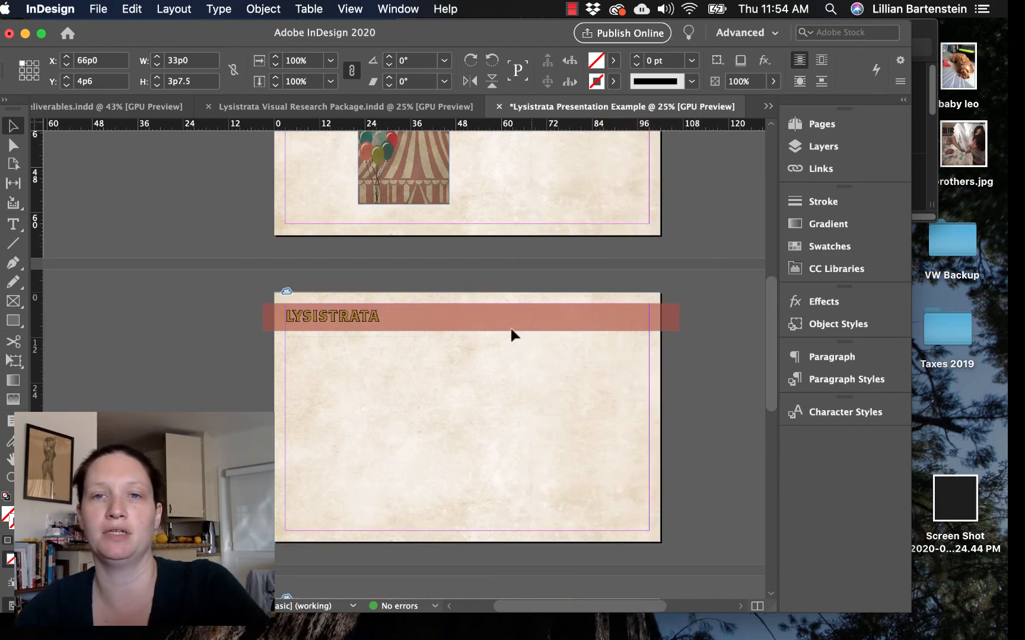
Step: Copy the page title frame from page 2 and paste it in place on page 3
scroll(577, 241, "up", 3)
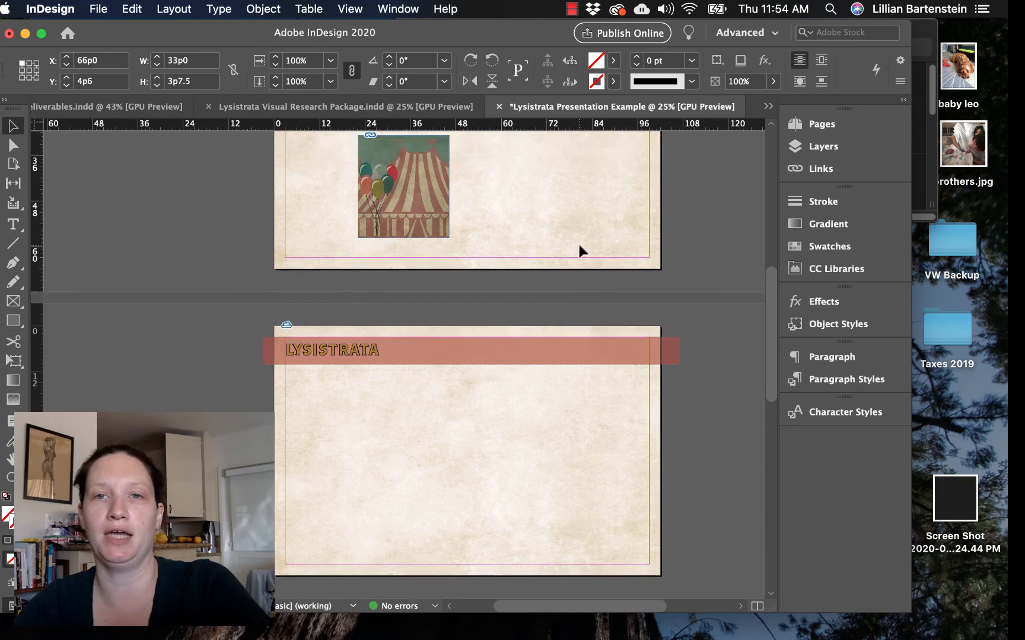
right_click(593, 144)
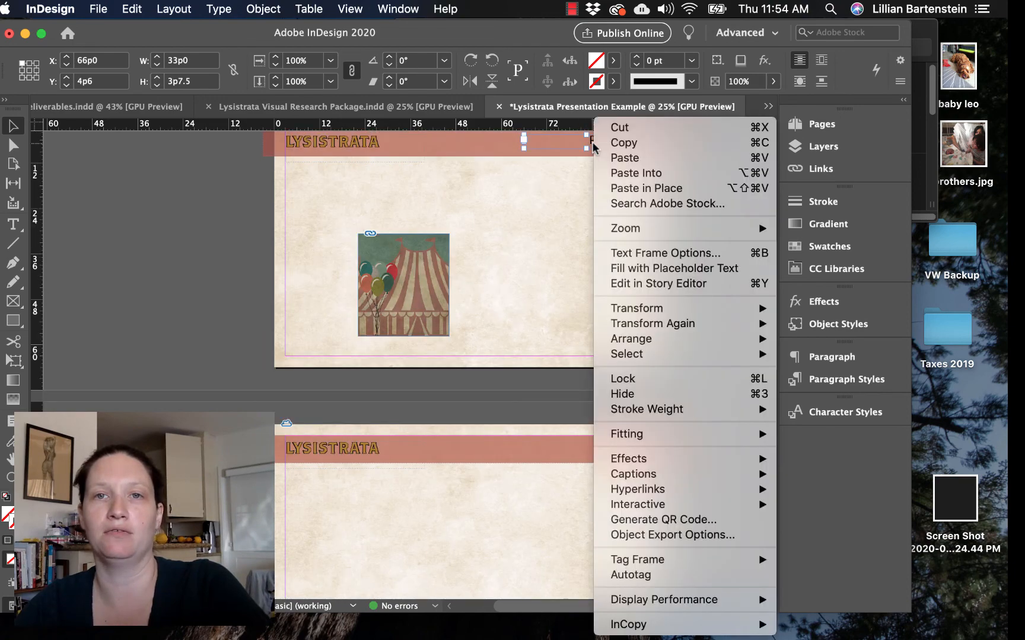
left_click(619, 143)
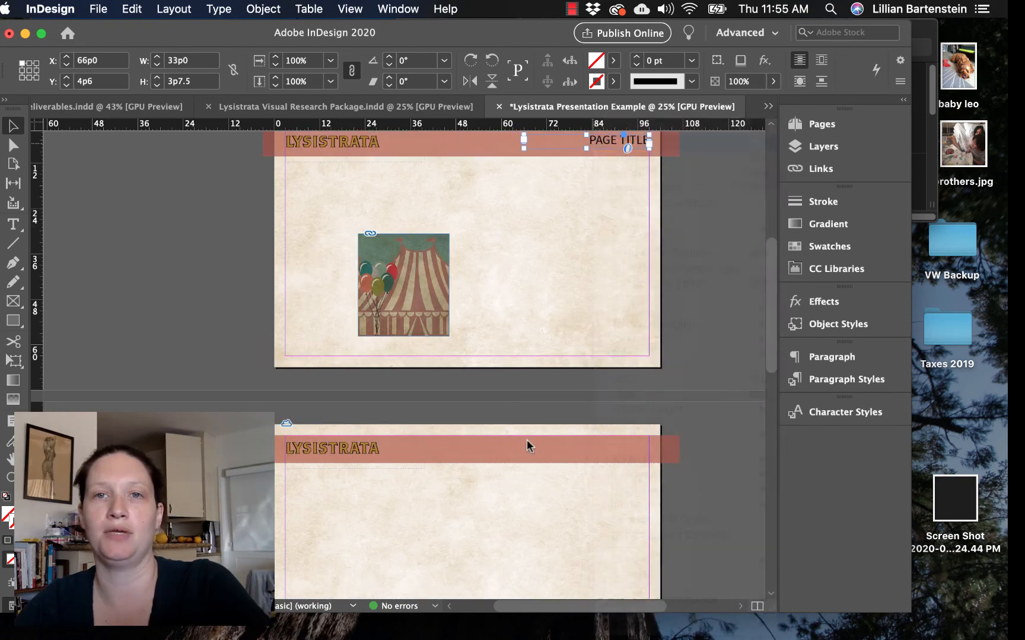
left_click(543, 512)
right_click(543, 512)
left_click(606, 456)
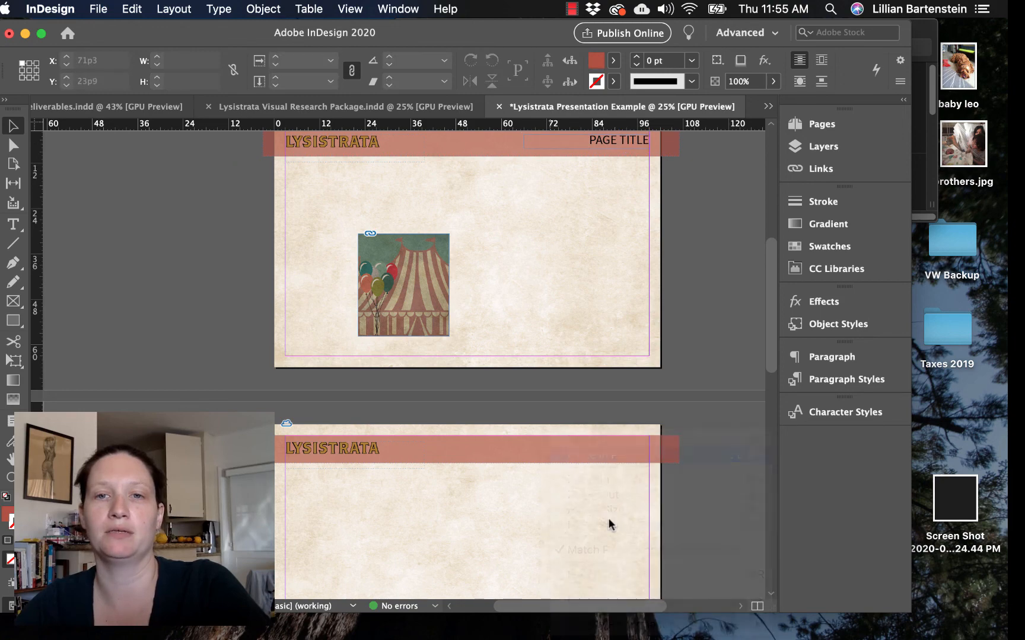
Step: Paste the copied page title frame in place on page 5, the last page
scroll(593, 473, "down", 3)
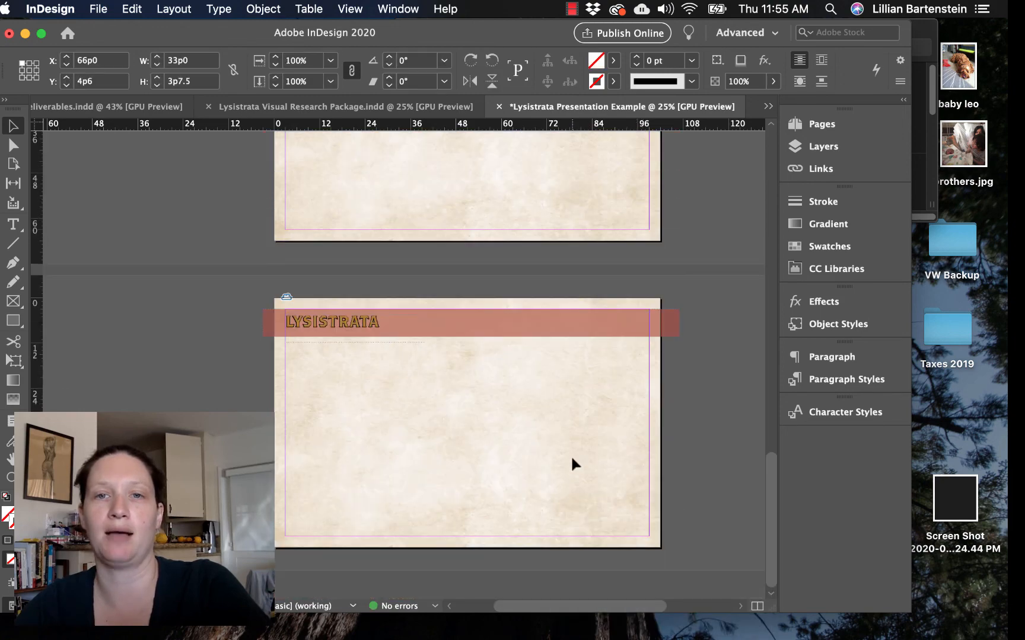
left_click(543, 423)
right_click(547, 424)
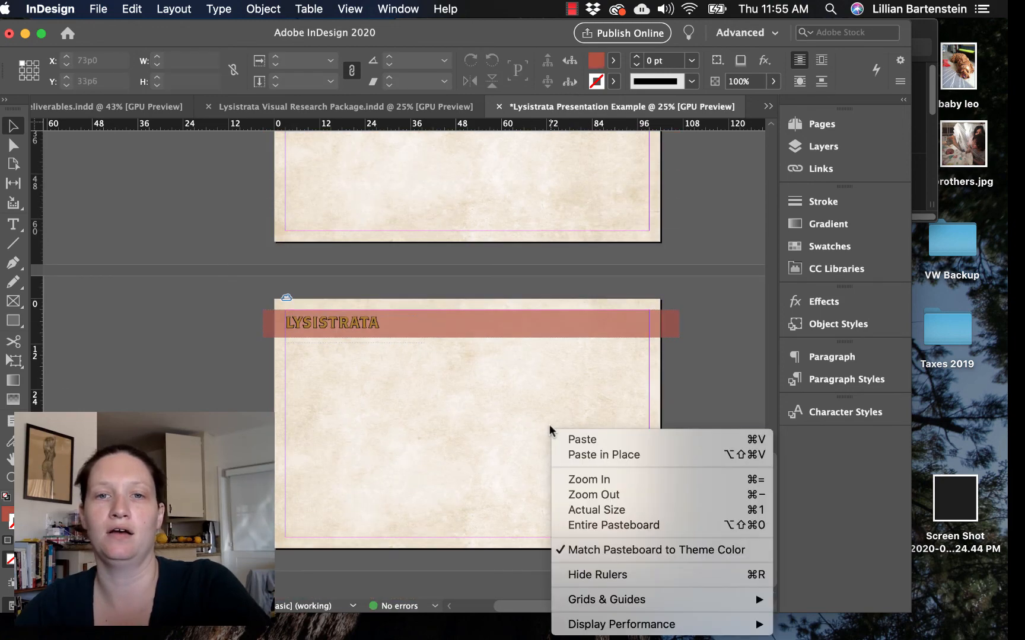
left_click(563, 454)
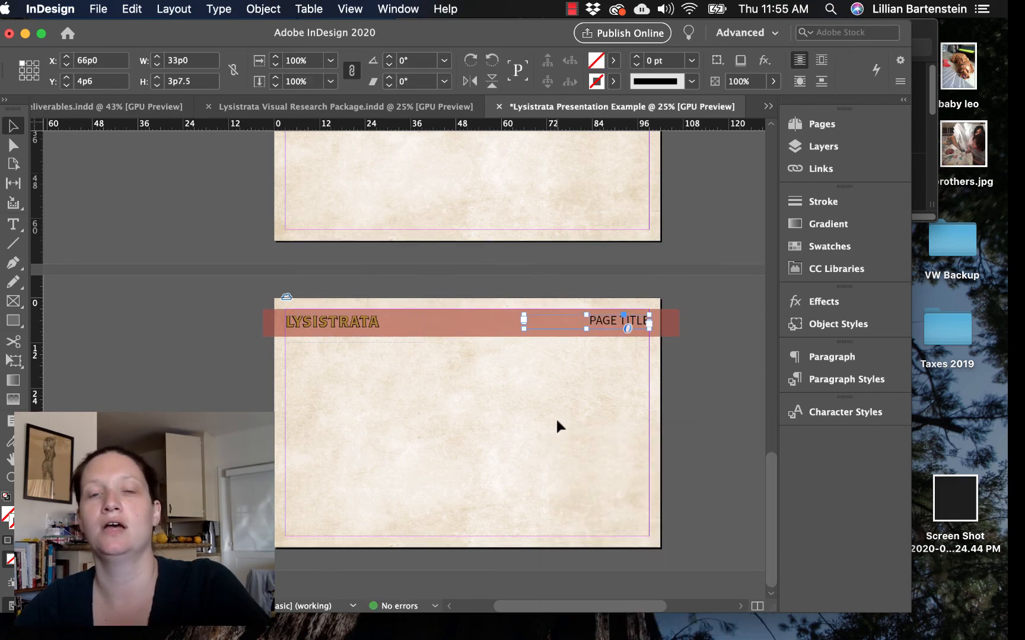
Step: Paste the copied page title frame in place on page 4, which still lacks a title
scroll(570, 419, "up", 20)
scroll(577, 435, "down", 10)
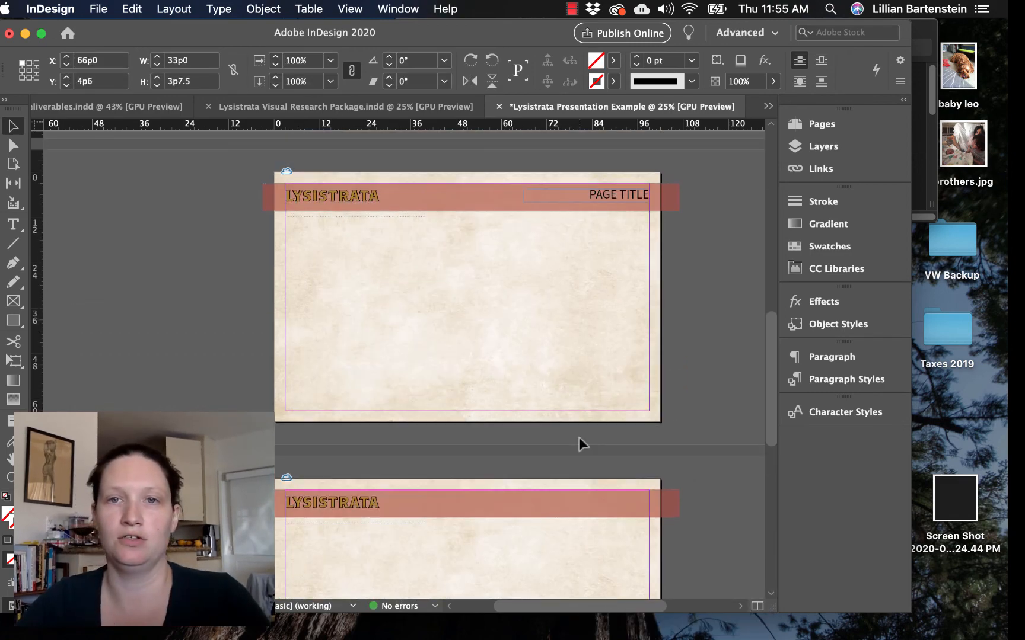
scroll(579, 437, "up", 5)
left_click(529, 360)
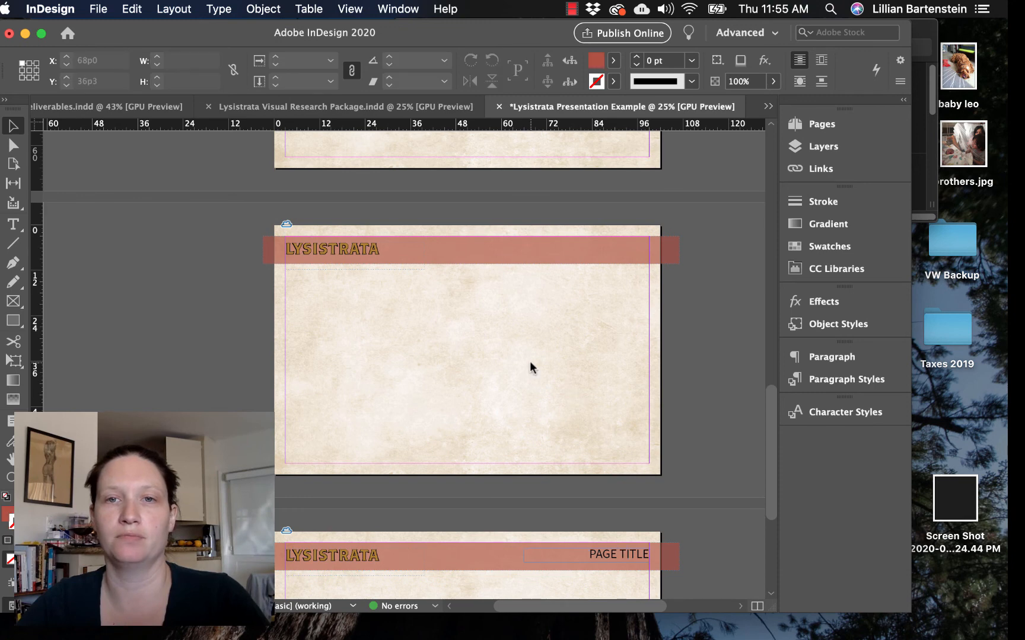
right_click(529, 360)
left_click(564, 394)
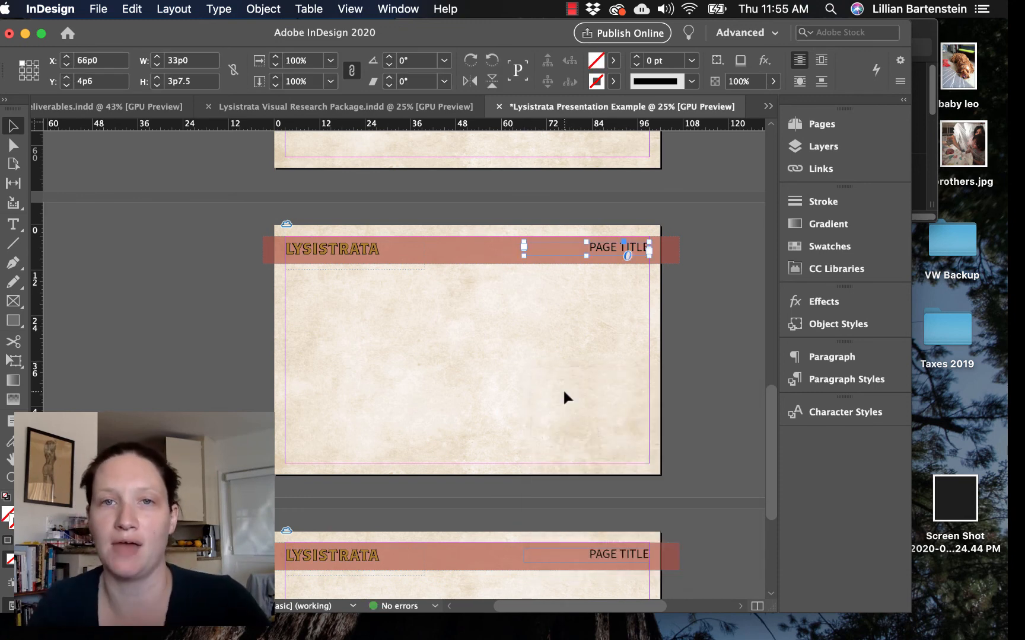
Step: Examine the export settings and available file formats for the presentation, and close them without exporting
scroll(471, 315, "up", 6)
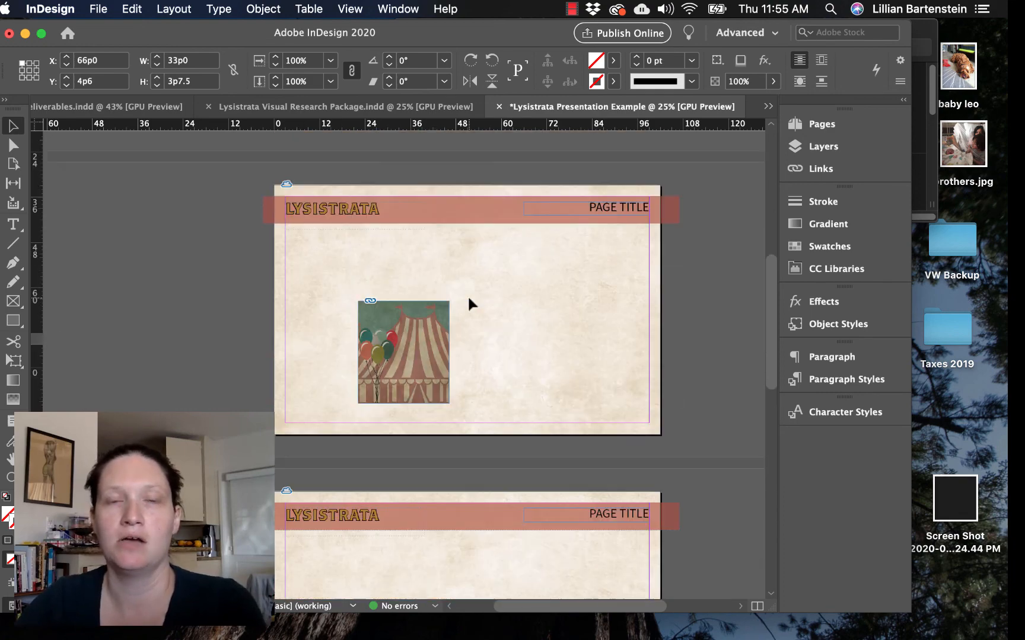
scroll(467, 291, "up", 6)
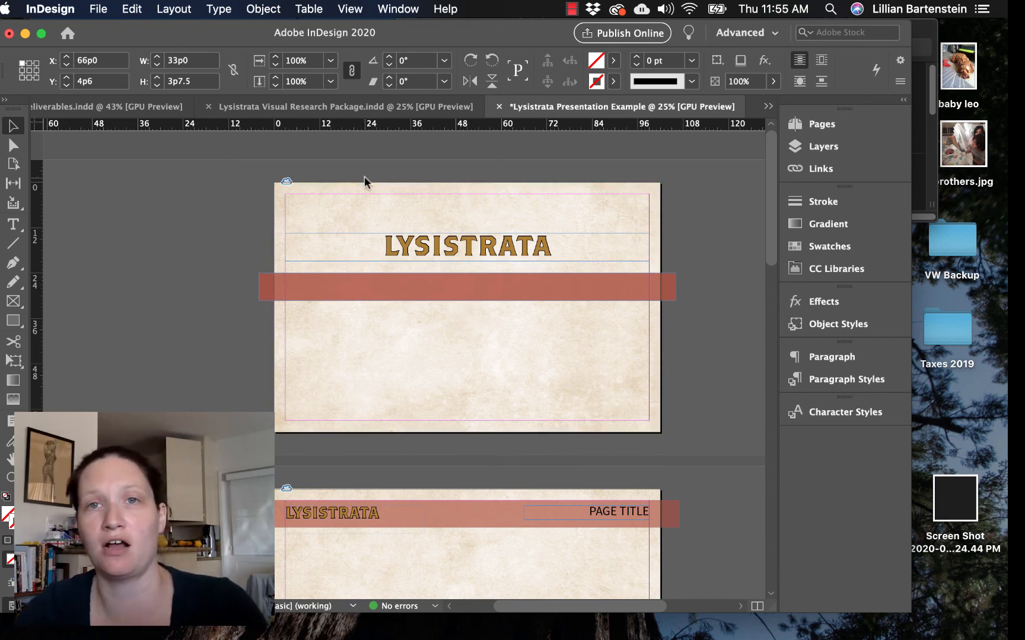
left_click(97, 9)
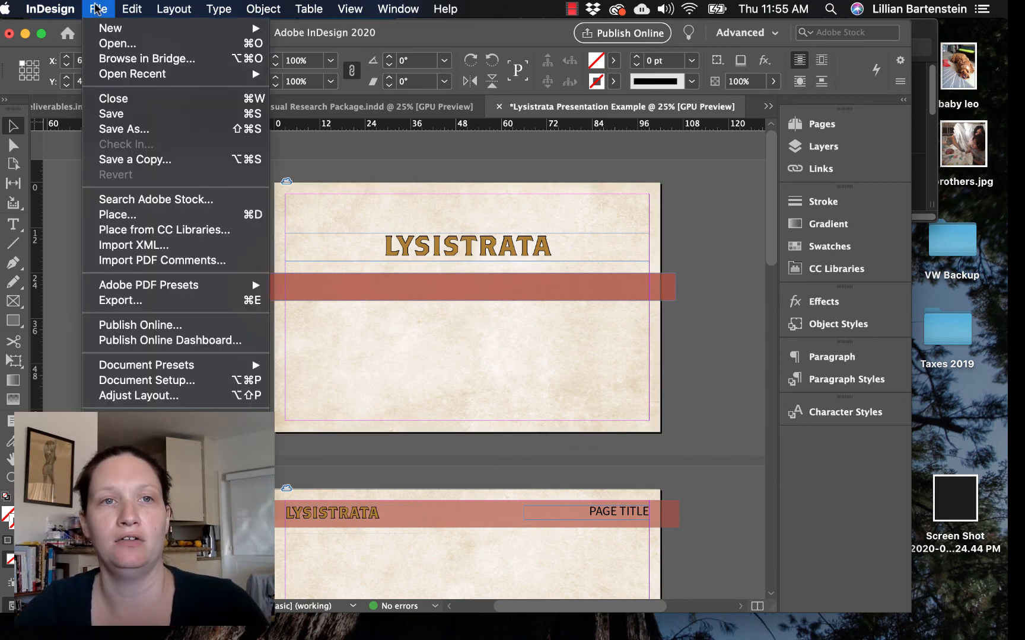
mouse_move(131, 8)
mouse_move(96, 8)
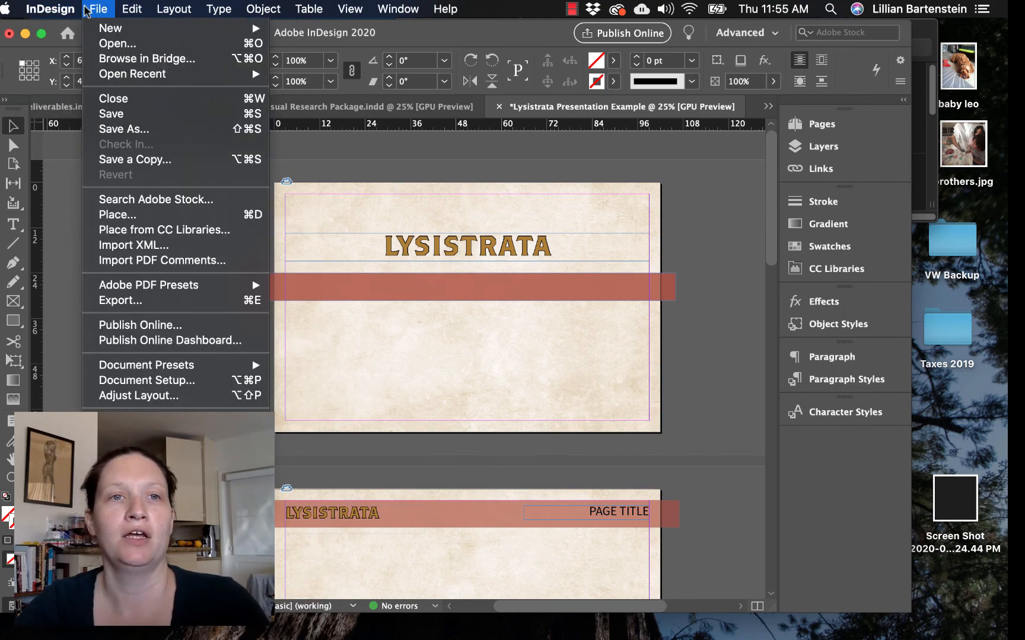
left_click(213, 306)
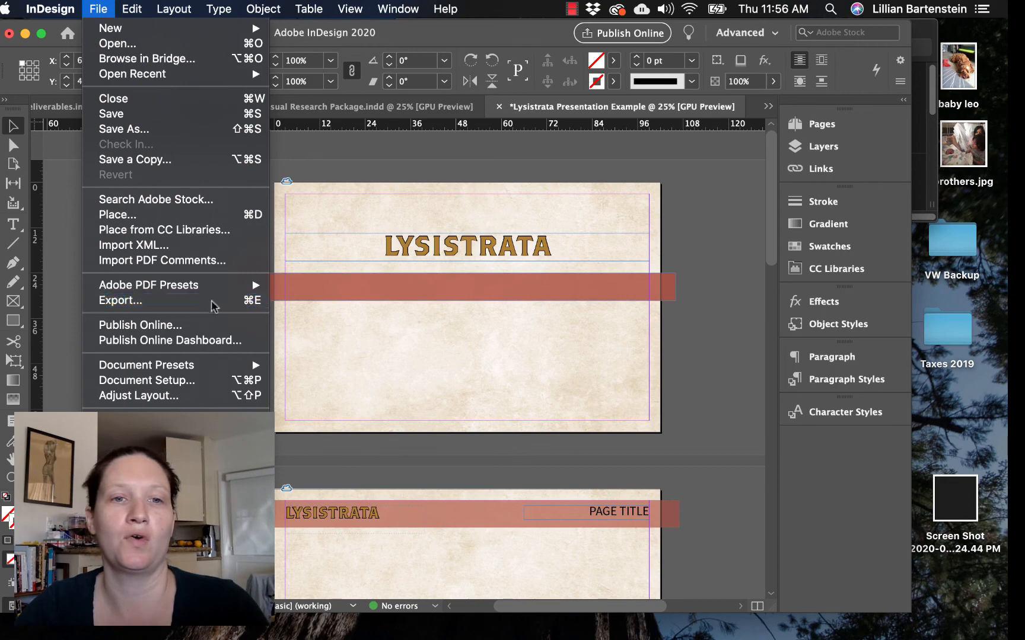
left_click(168, 305)
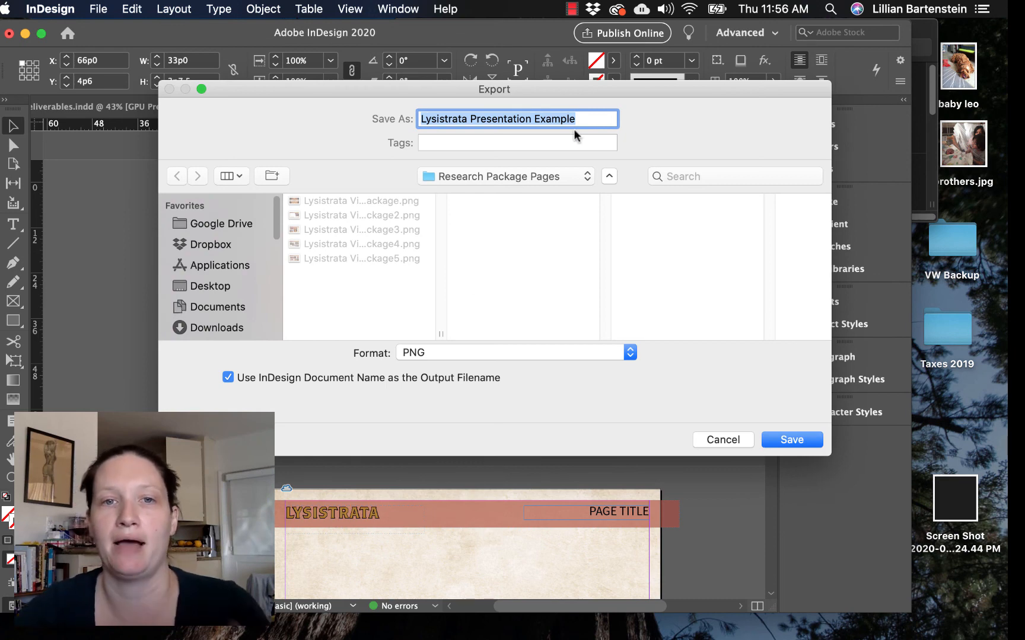
left_click(473, 350)
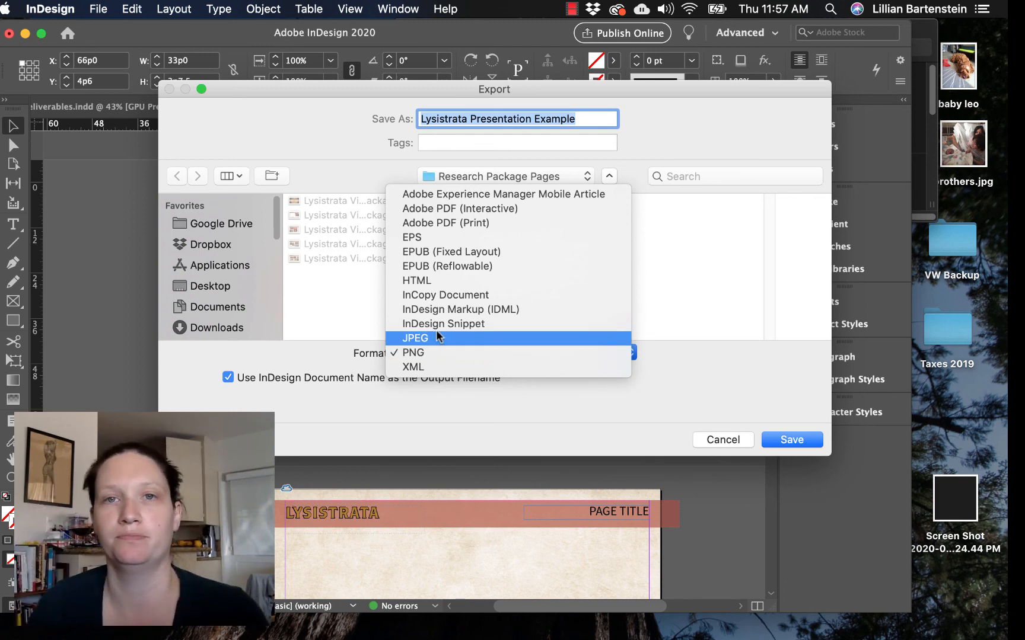
left_click(723, 440)
left_click(723, 436)
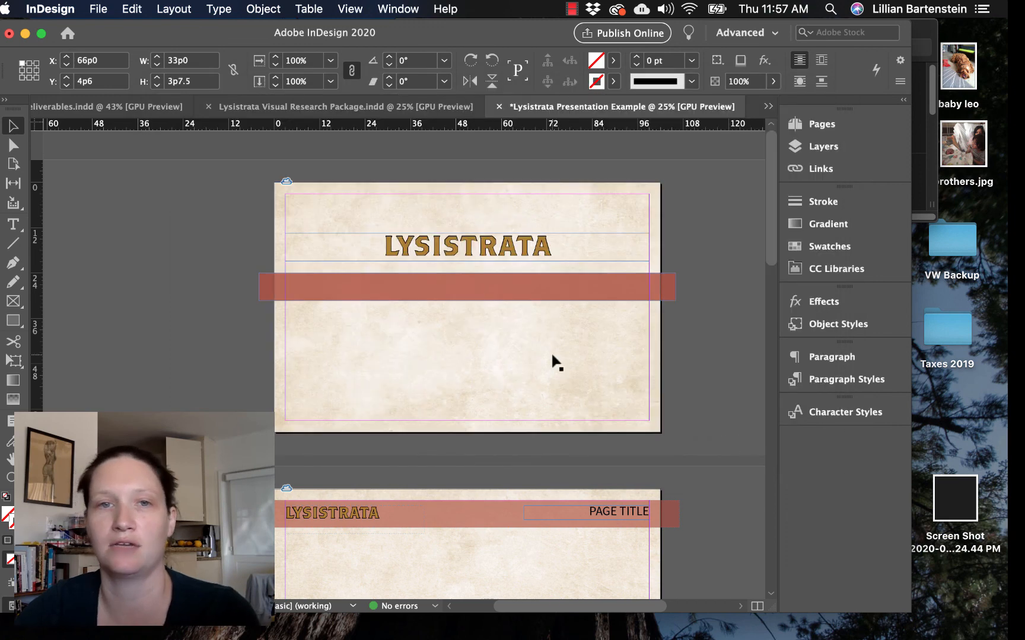